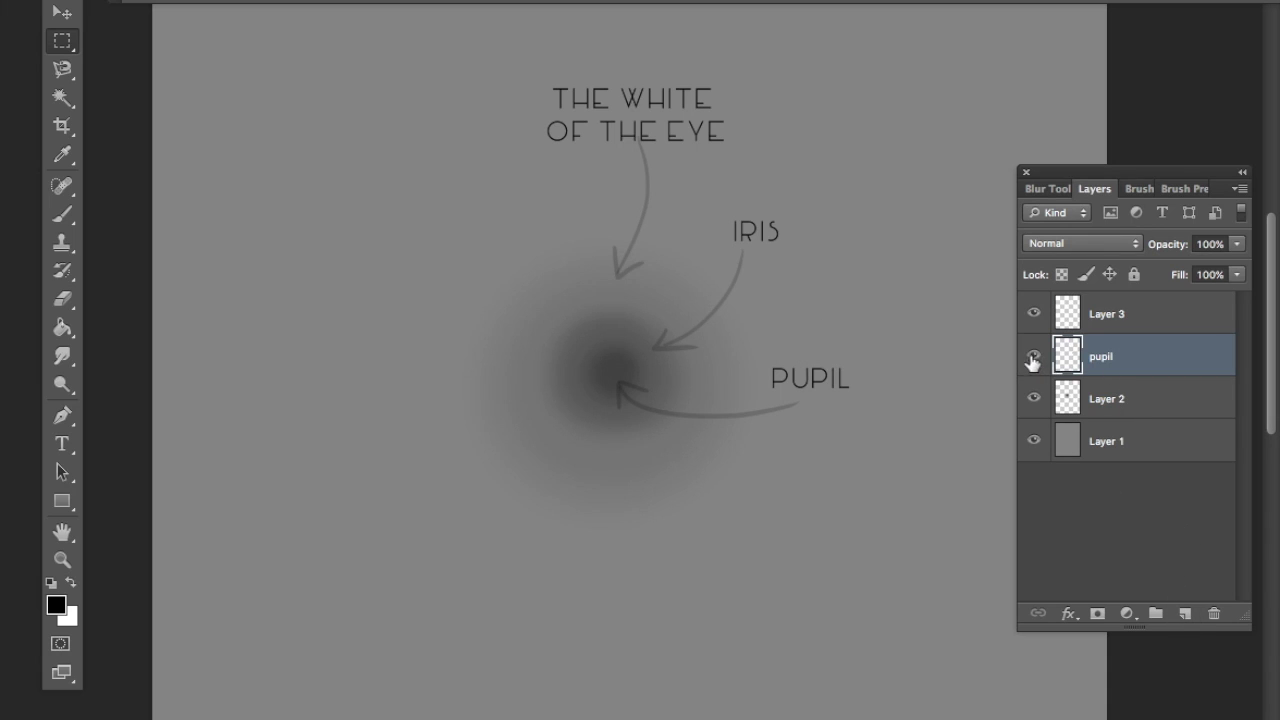
- Hide the pupil note layer and make Layer 3 the active layer for painting with the Brush tool
click(1034, 357)
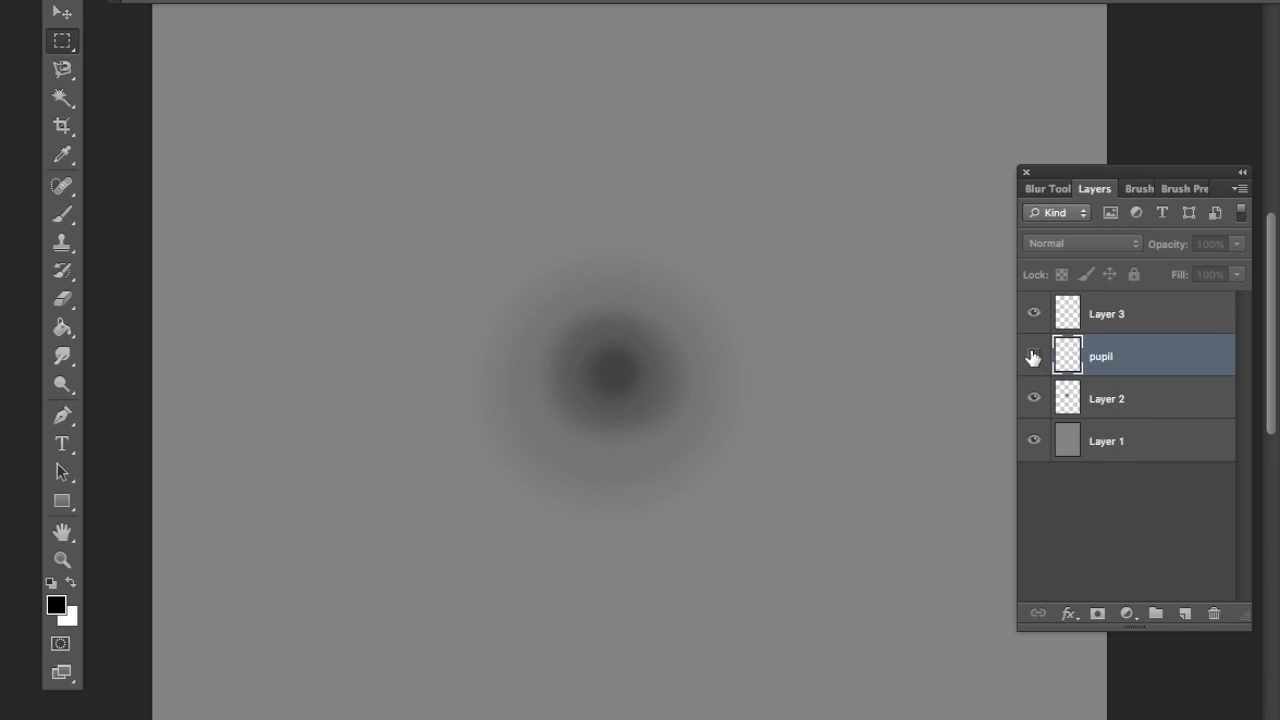
click(1108, 316)
click(55, 217)
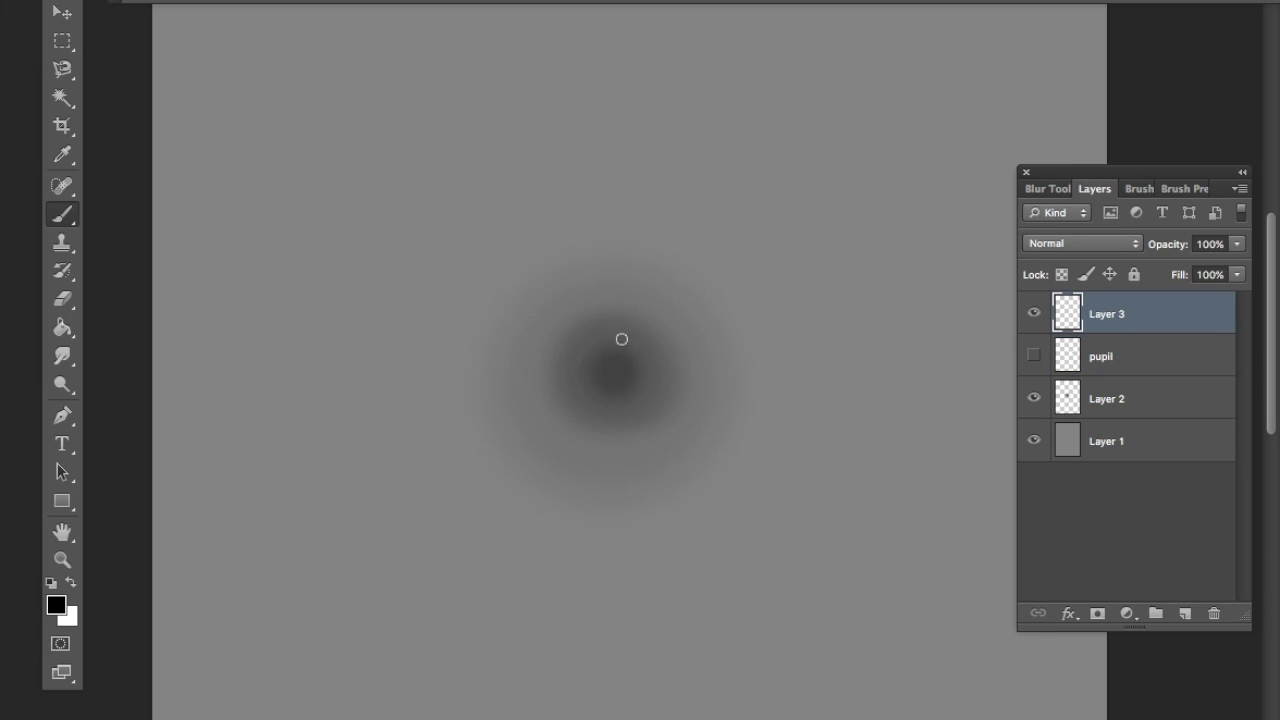
- Sketch the upper and lower eyelid outlines around the iris with thin black brush strokes
drag(546, 318, 689, 313)
mouse_move(548, 317)
mouse_down()
mouse_move(473, 375)
mouse_move(665, 446)
mouse_up()
drag(660, 320, 782, 400)
drag(757, 375, 667, 445)
drag(488, 416, 694, 434)
- Paint a soft white highlight on the pupil and a second one spreading over the right edge of the iris
key(x)
key(bracketright)
key(bracketright)
click(632, 368)
drag(690, 380, 629, 371)
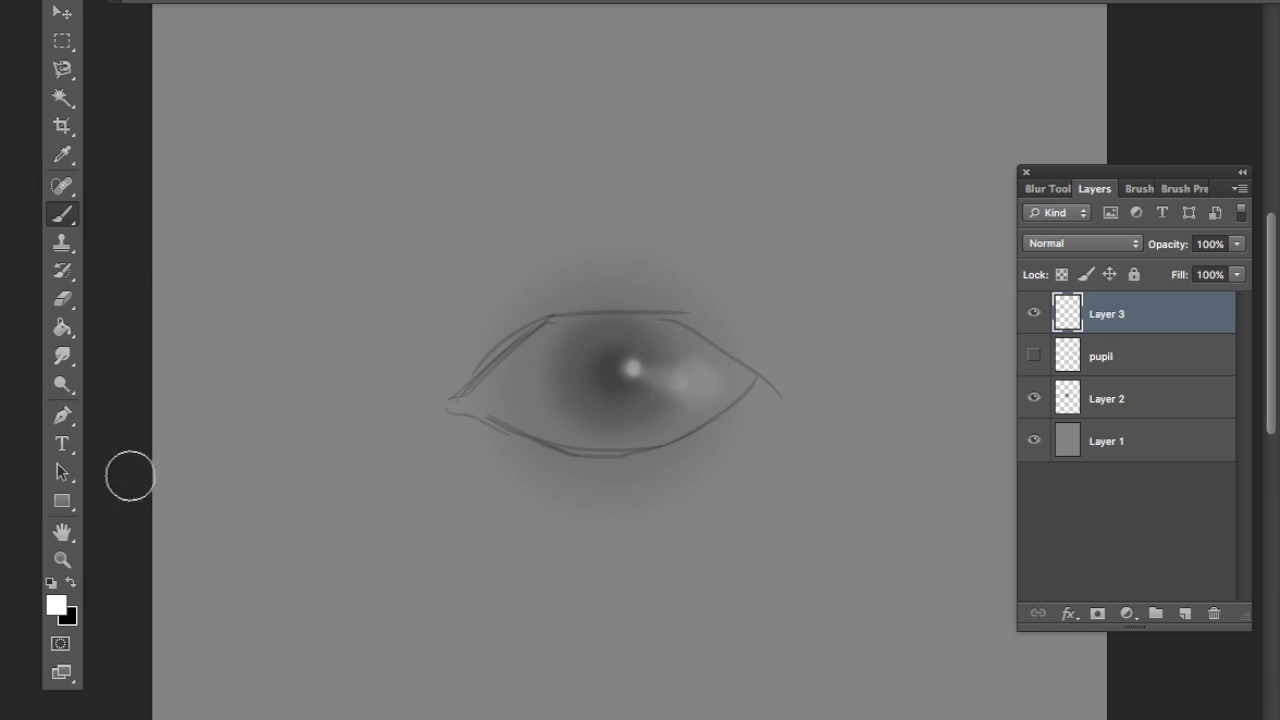
- Darken the pupil, iris rim and inner eye corner in black, and lighten the inner white of the eye
click(70, 582)
mouse_move(623, 357)
mouse_down()
mouse_move(656, 369)
mouse_move(637, 377)
mouse_move(622, 348)
mouse_move(639, 370)
mouse_move(628, 388)
mouse_move(636, 352)
mouse_move(611, 349)
mouse_move(610, 376)
mouse_move(649, 374)
mouse_move(661, 358)
mouse_move(662, 396)
mouse_move(611, 422)
mouse_move(570, 395)
mouse_move(576, 339)
mouse_move(650, 330)
mouse_move(612, 338)
mouse_move(644, 325)
mouse_move(494, 432)
mouse_up()
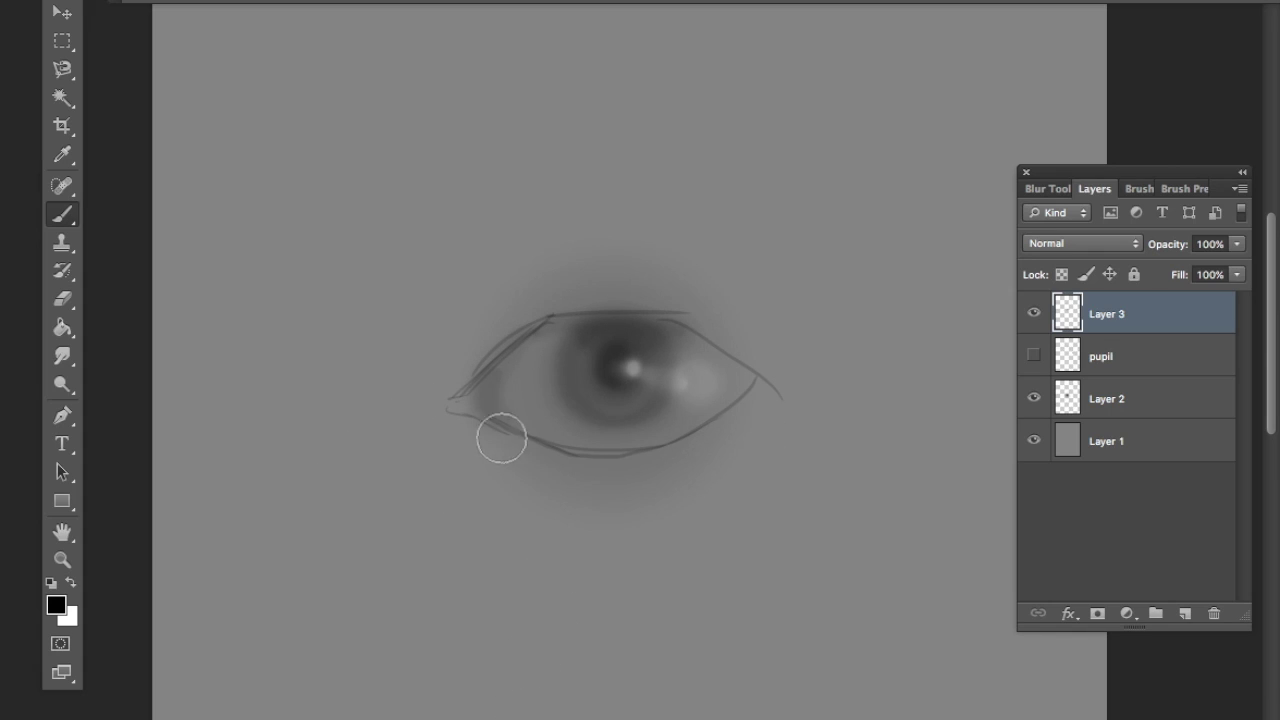
key(x)
click(540, 382)
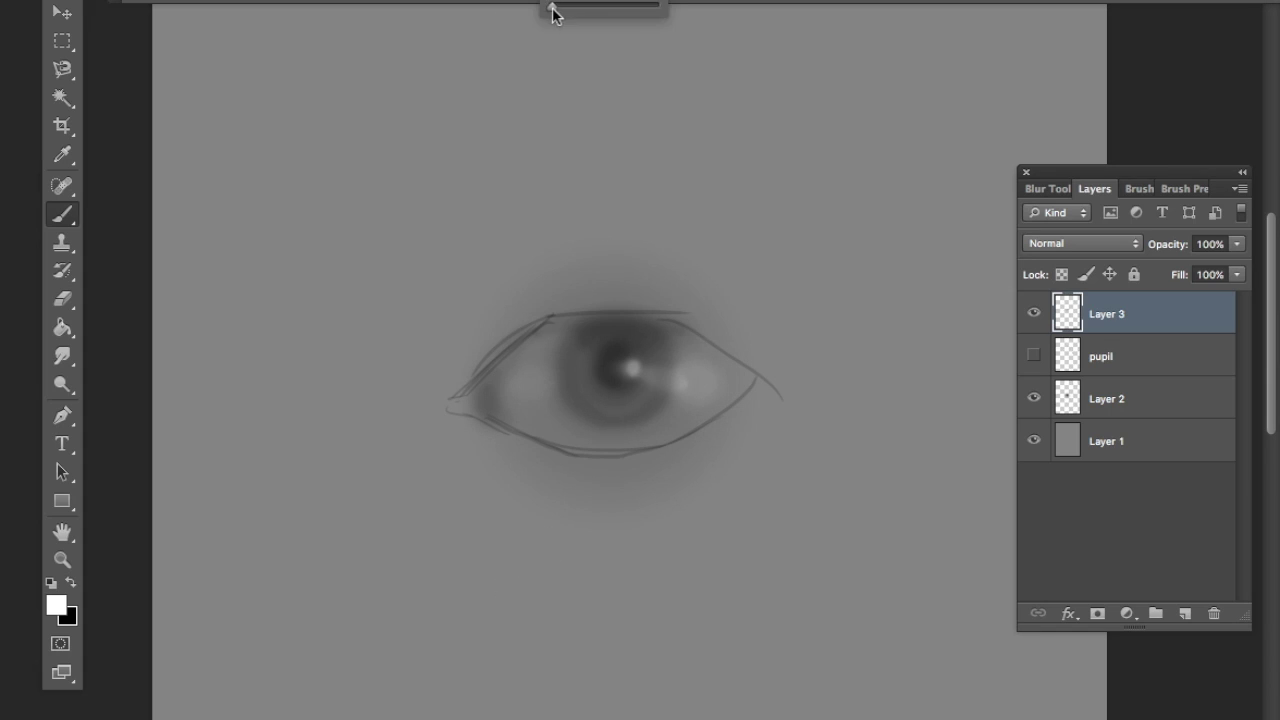
- Erase the thin lower eyelid line and repaint it as a thicker, soft black stroke running into the inner corner
key(e)
mouse_move(752, 393)
mouse_down()
mouse_move(703, 439)
mouse_move(589, 458)
mouse_move(448, 426)
mouse_move(509, 451)
mouse_move(485, 418)
mouse_up()
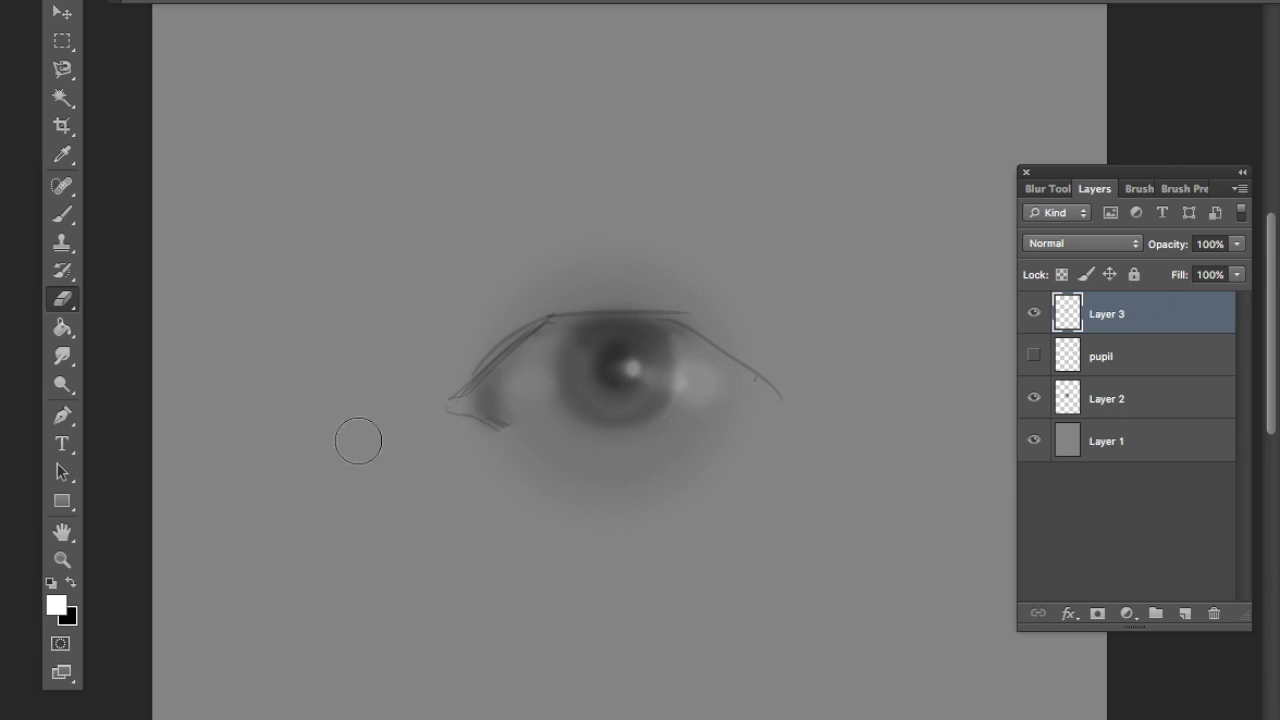
key(b)
key(x)
mouse_move(768, 395)
mouse_down()
mouse_move(669, 445)
mouse_move(571, 448)
mouse_move(458, 412)
mouse_up()
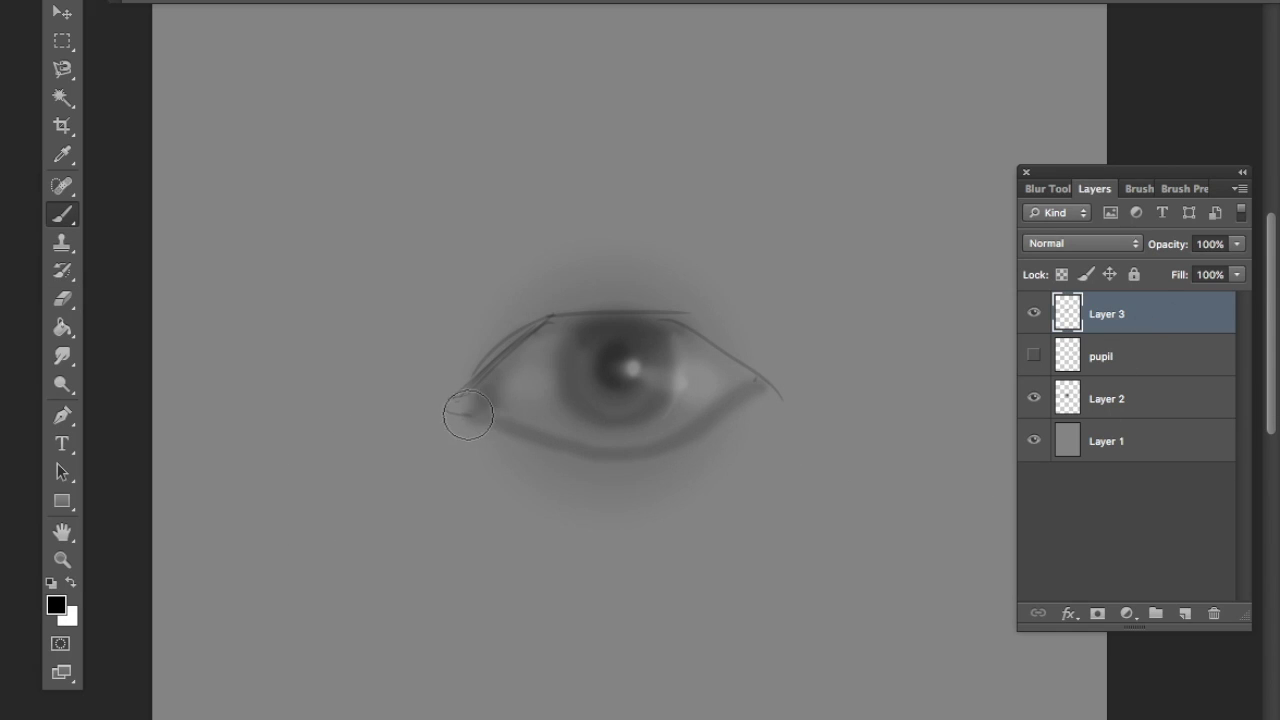
mouse_move(770, 386)
mouse_down()
mouse_move(625, 317)
mouse_move(547, 321)
mouse_move(473, 386)
mouse_move(504, 408)
mouse_up()
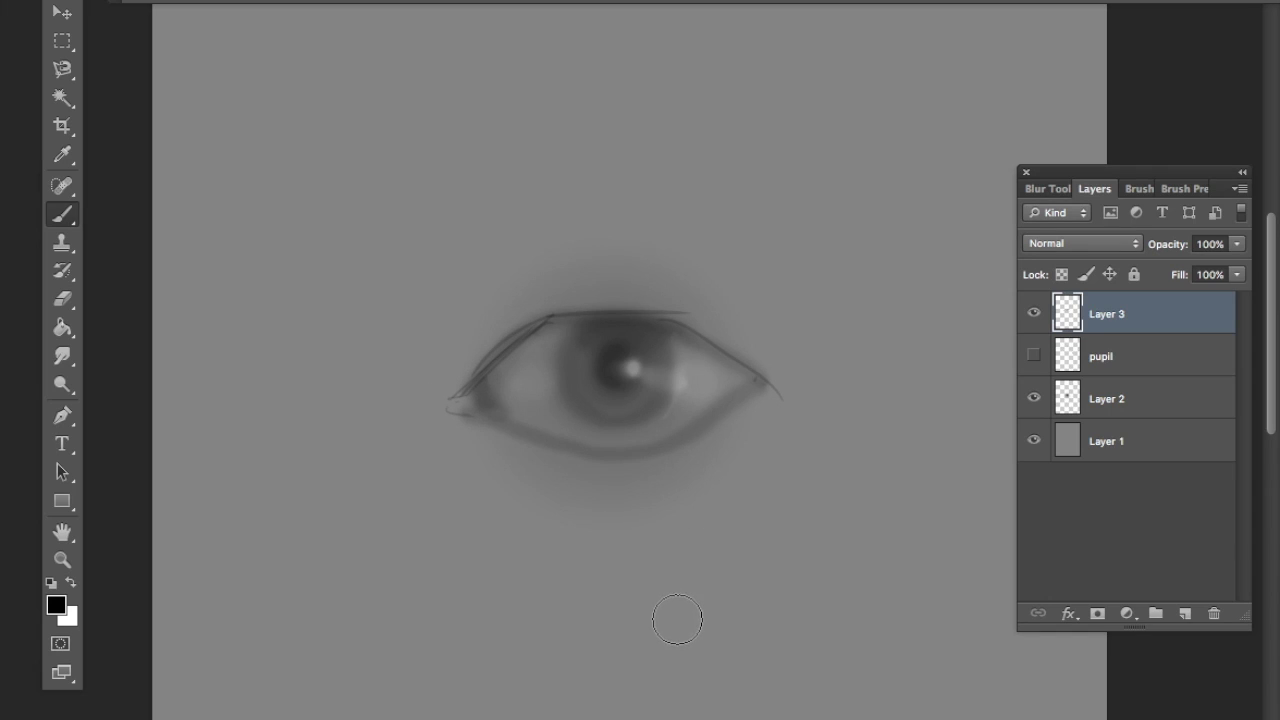
- Paint a white rim along the lower eyelid and a soft black shadow beneath it and around the tear duct
click(71, 584)
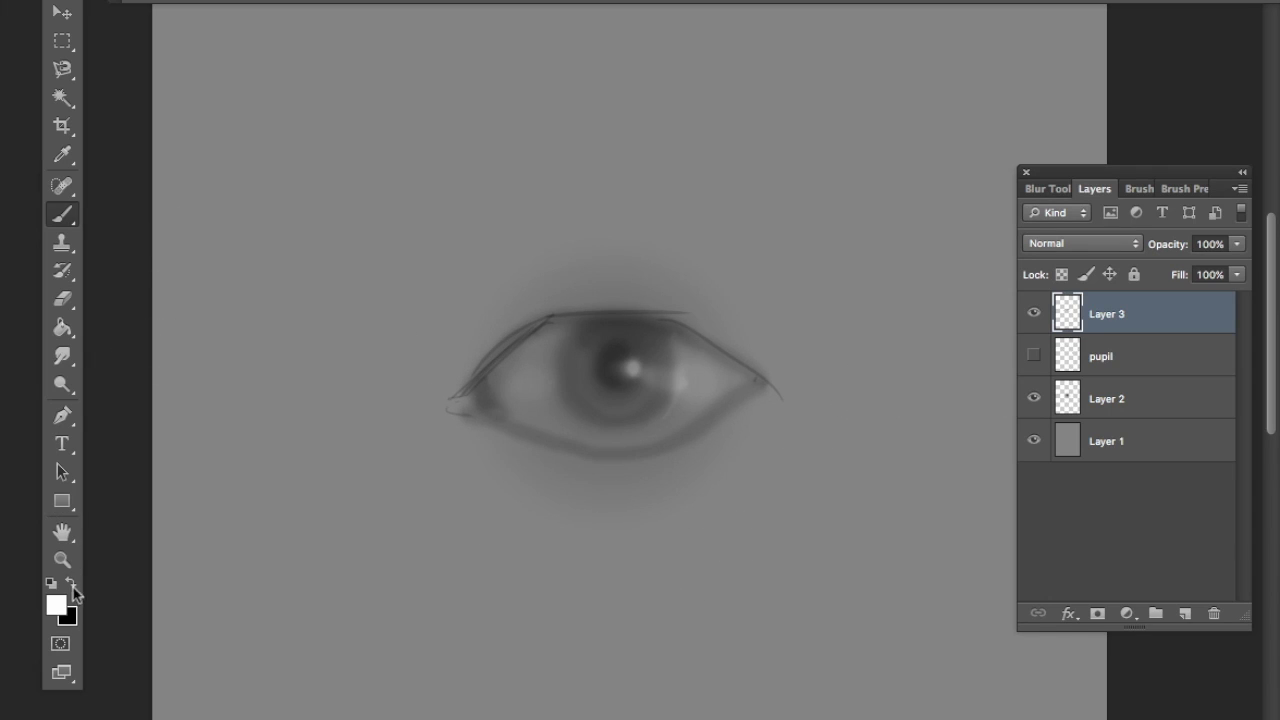
mouse_move(474, 411)
mouse_down()
mouse_move(564, 443)
mouse_move(563, 454)
mouse_move(560, 439)
mouse_move(729, 400)
mouse_up()
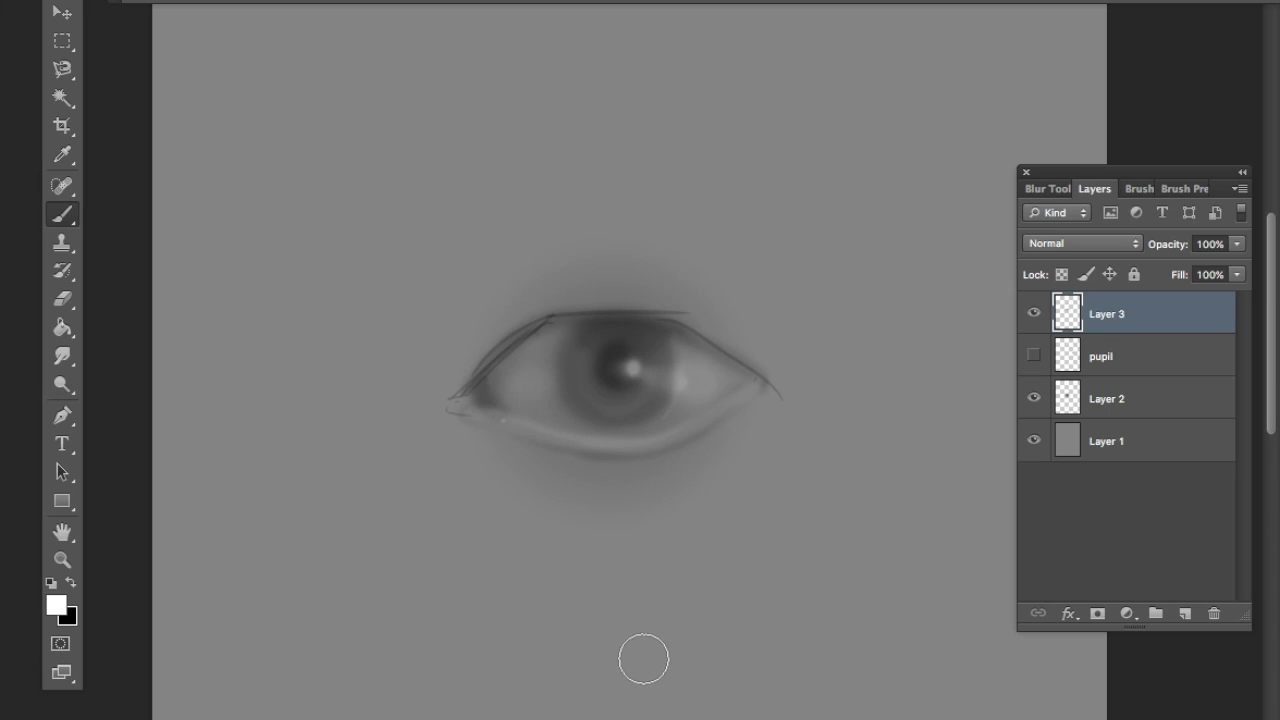
click(71, 584)
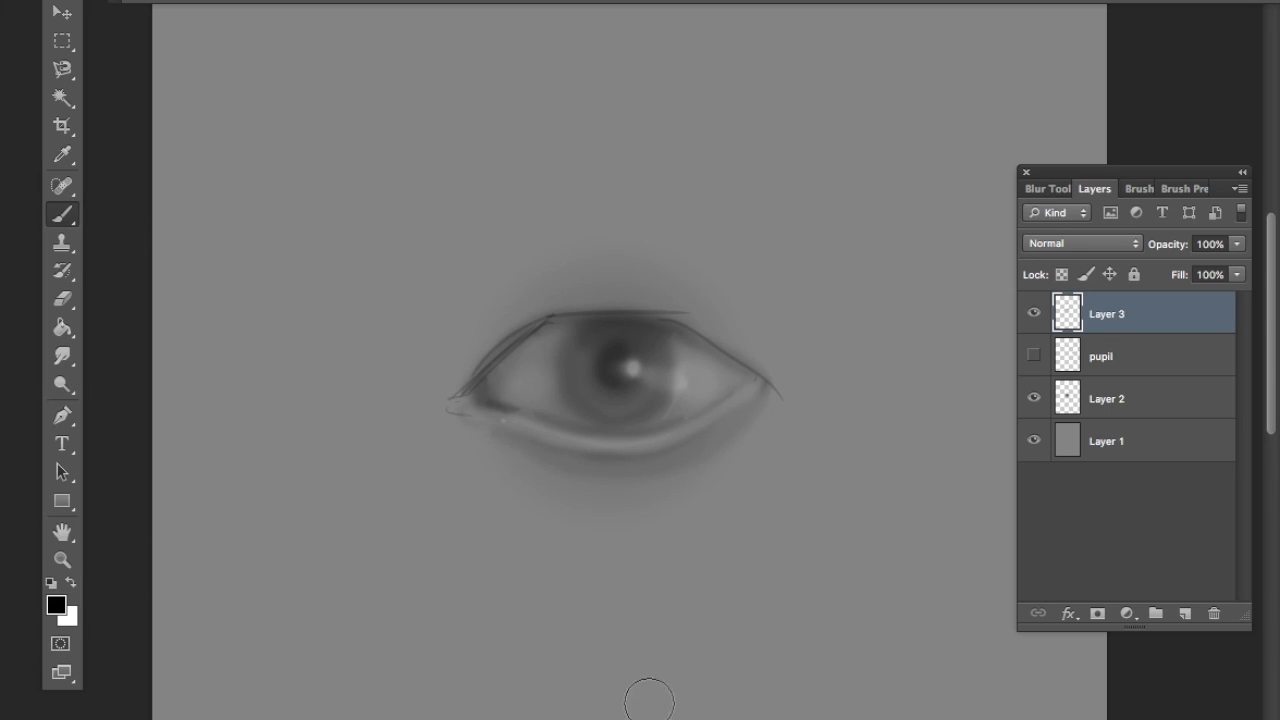
drag(449, 409, 466, 415)
drag(767, 395, 488, 430)
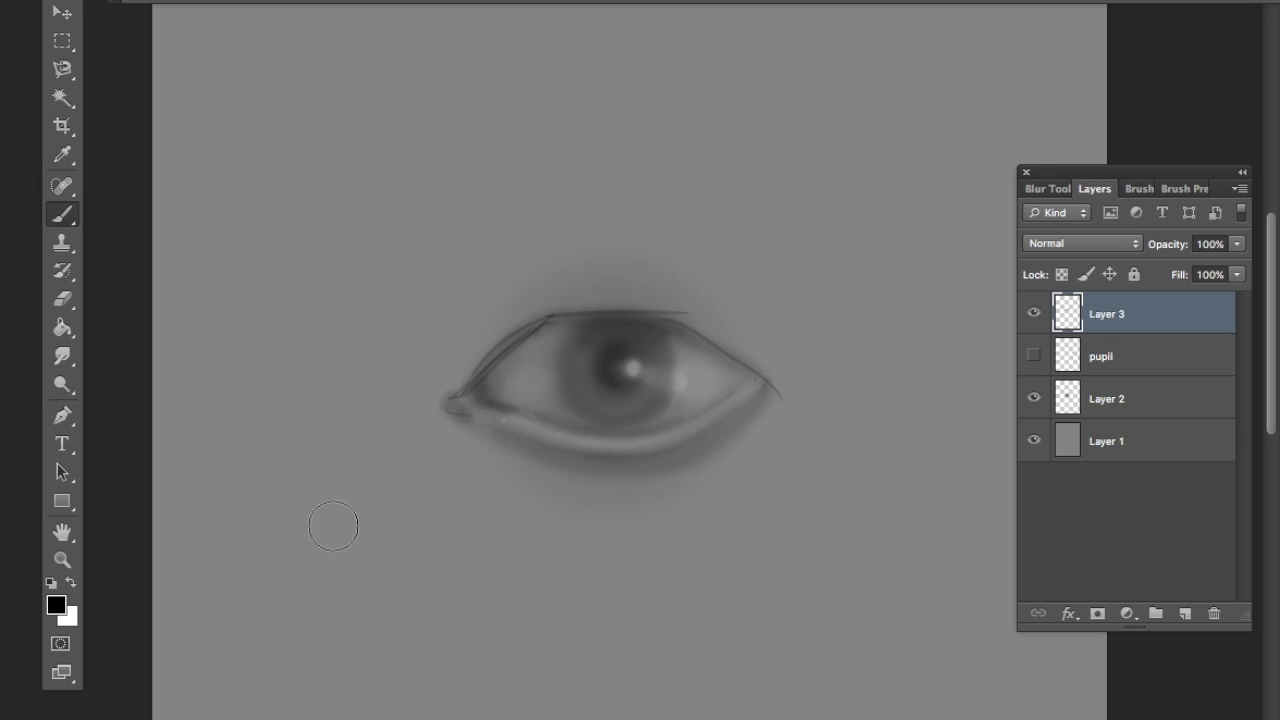
- Paint the upper eyelid crease in black above the eye, redoing the first stroke and defining its inner part with a smaller brush
mouse_move(422, 394)
mouse_down()
mouse_move(536, 297)
mouse_move(691, 301)
mouse_move(810, 383)
mouse_up()
key(super+z)
mouse_move(424, 384)
mouse_down()
mouse_move(626, 289)
mouse_move(786, 388)
mouse_up()
key(bracketleft)
key(bracketleft)
key(bracketleft)
drag(434, 374, 524, 279)
- Shade the inner socket up to the eyebrow and the area above the eyelid crease with soft black strokes
mouse_move(448, 358)
mouse_down()
mouse_move(497, 294)
mouse_move(685, 281)
mouse_move(773, 342)
mouse_move(409, 329)
mouse_move(438, 228)
mouse_move(766, 171)
mouse_move(510, 125)
mouse_move(390, 190)
mouse_up()
key(bracketright)
key(bracketright)
key(bracketright)
drag(684, 283, 500, 293)
- Darken the upper lash line from the inner corner across the eye with a smaller black brush
click(70, 582)
key(super+plus)
key(x)
key(bracketleft)
key(bracketleft)
key(bracketleft)
drag(402, 403, 654, 297)
- Change the brush preset and shade the outer corner of the eye in black
right_click(636, 356)
double_click(806, 506)
click(51, 582)
key(bracketleft)
drag(793, 372, 694, 434)
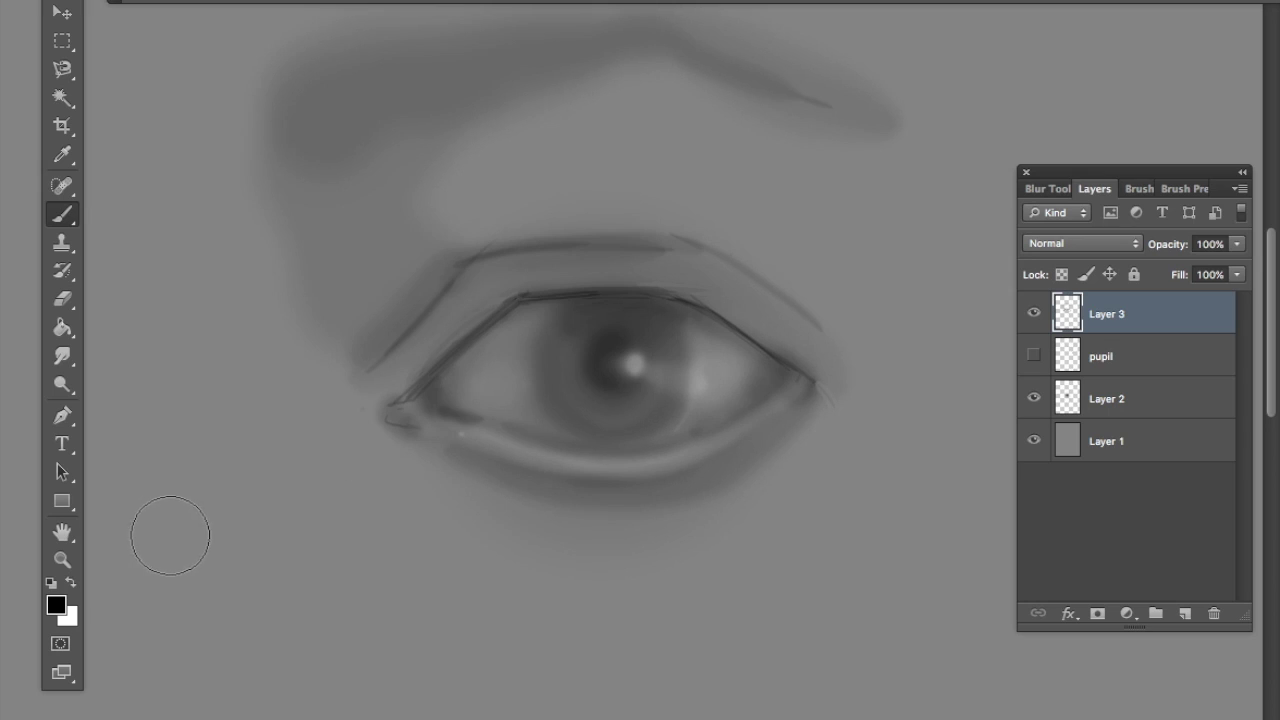
- Shade the skin around the inner corner and beneath the lower eyelid with broad soft black strokes
drag(457, 232, 445, 530)
drag(677, 582, 500, 550)
key(super+alt+z)
key(super+alt+z)
mouse_move(780, 460)
mouse_down()
mouse_move(554, 557)
mouse_move(360, 430)
mouse_up()
drag(932, 200, 938, 256)
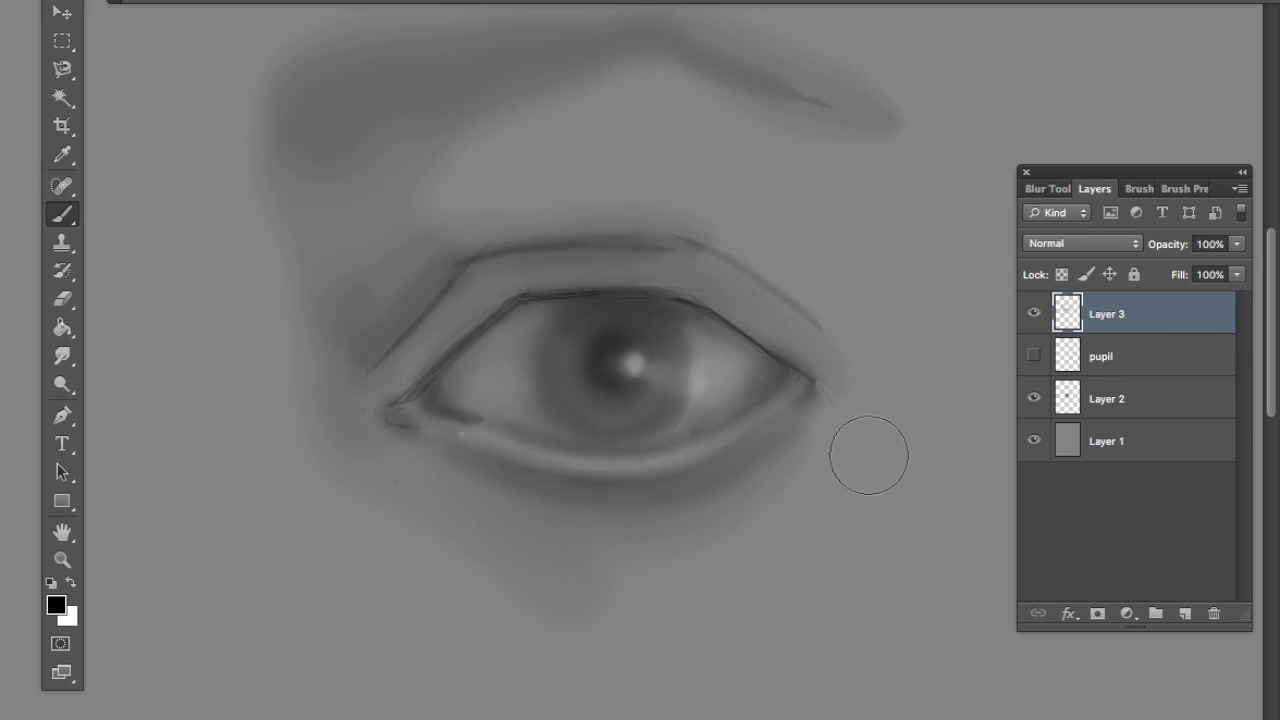
- Paint fine curved black eyelashes along the upper and lower eyelids, undoing the strokes that do not fit
right_click(723, 331)
key(Return)
mouse_move(664, 245)
mouse_down()
mouse_move(630, 296)
mouse_move(655, 261)
mouse_up()
key(super+alt+z)
key(super+alt+z)
key(super+alt+z)
key(super+alt+z)
drag(626, 292, 673, 267)
drag(662, 296, 700, 275)
drag(672, 300, 709, 274)
key(ctrl+z)
key(ctrl+z)
drag(785, 378, 870, 352)
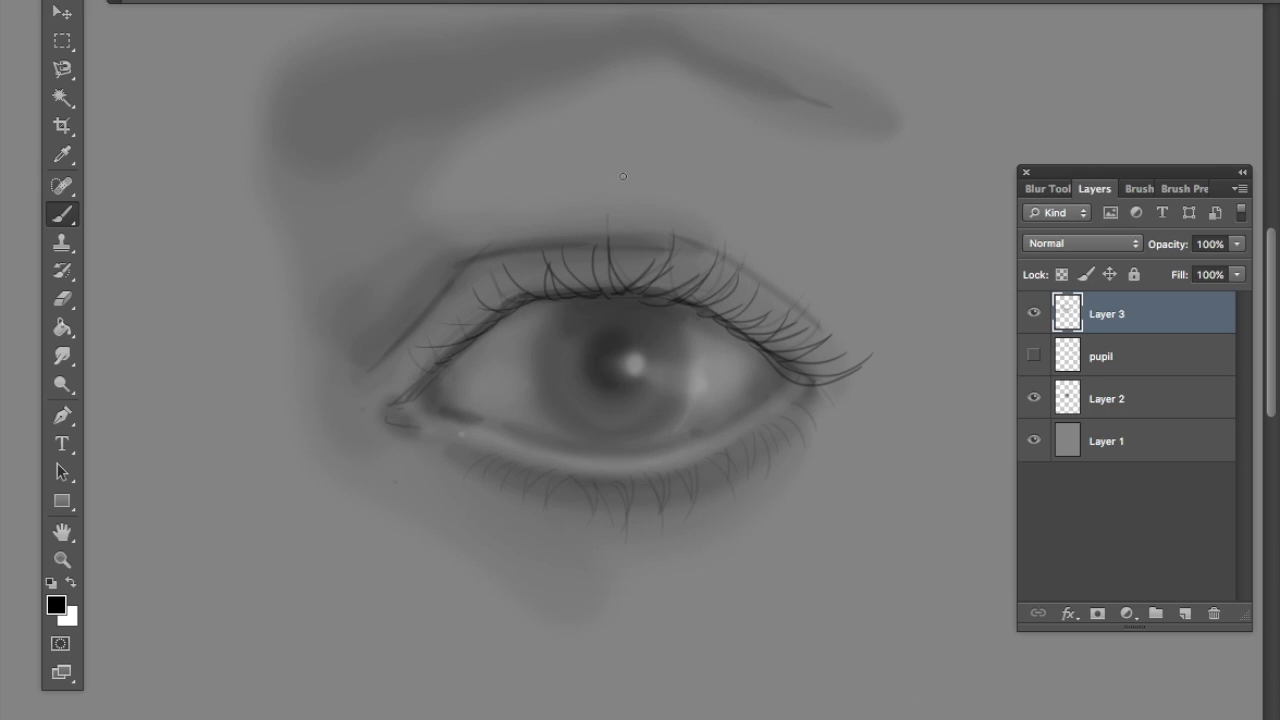
- Darken the upper lash line and the roots of the lashes with a larger soft black brush
key(super+minus)
right_click(651, 348)
click(743, 411)
click(553, 4)
click(622, 311)
mouse_move(569, 308)
mouse_down()
mouse_move(514, 341)
mouse_move(527, 336)
mouse_up()
drag(764, 364, 656, 298)
drag(524, 321, 485, 350)
key(super+alt+z)
key(super+alt+z)
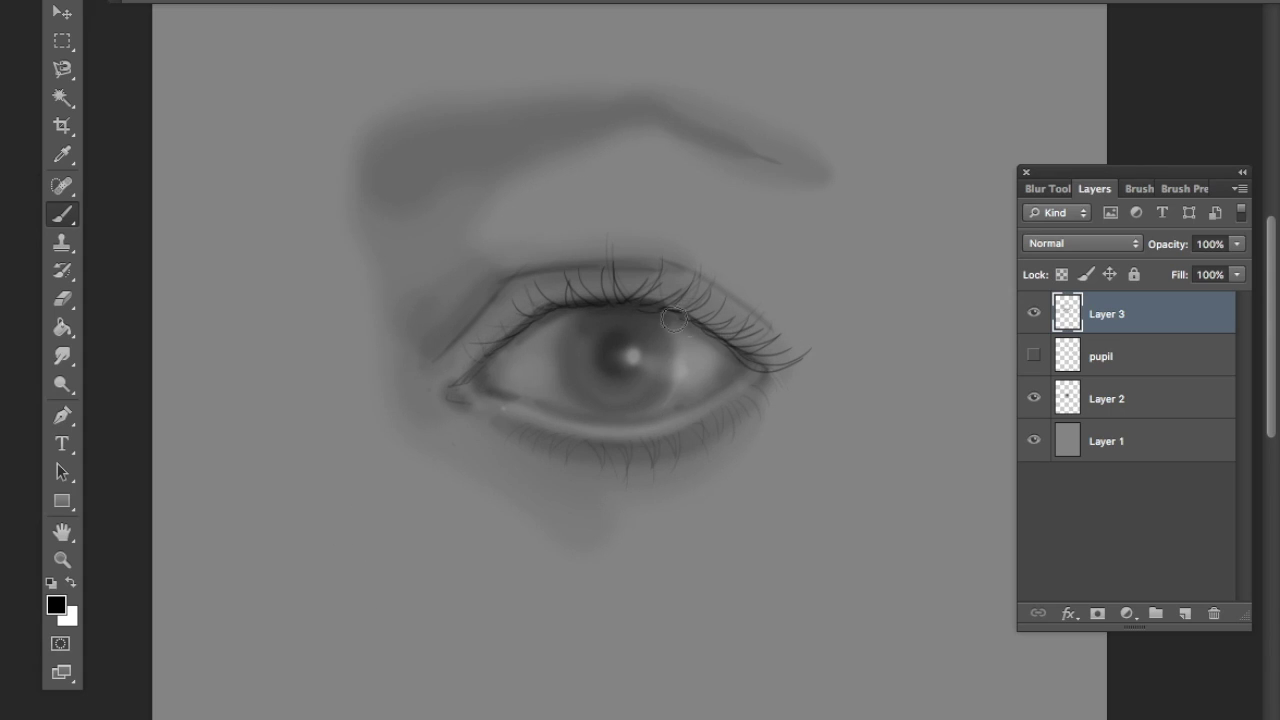
- Deepen the iris and the inner part of the upper eyelid crease in black
drag(577, 350, 642, 400)
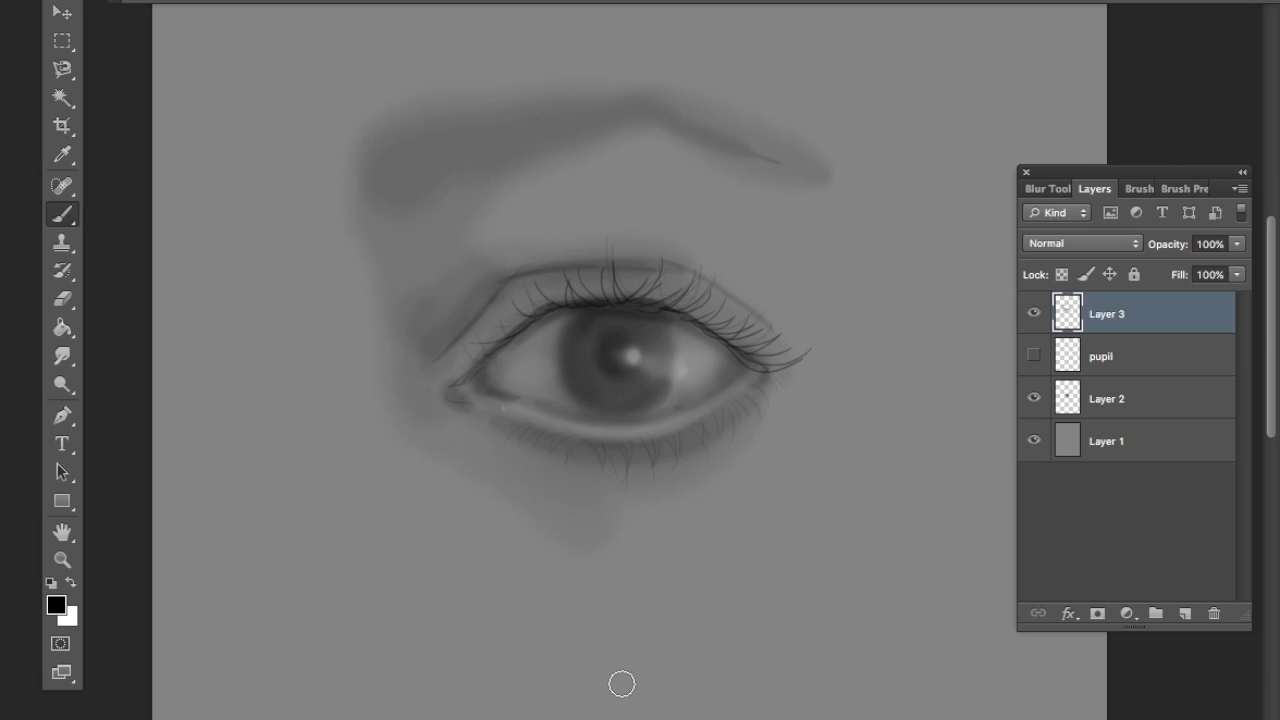
drag(520, 269, 446, 360)
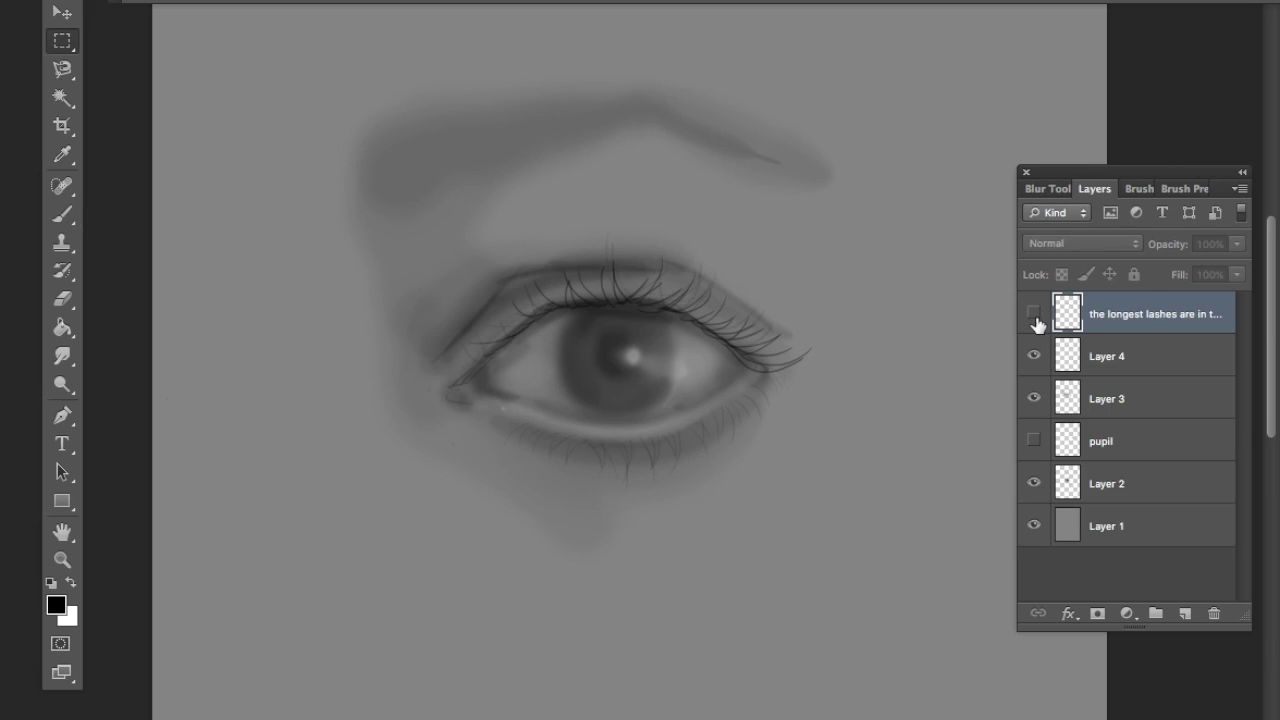
- Examine the note layers on the longest lashes and on lash growth direction, hiding the direction note again
click(1035, 315)
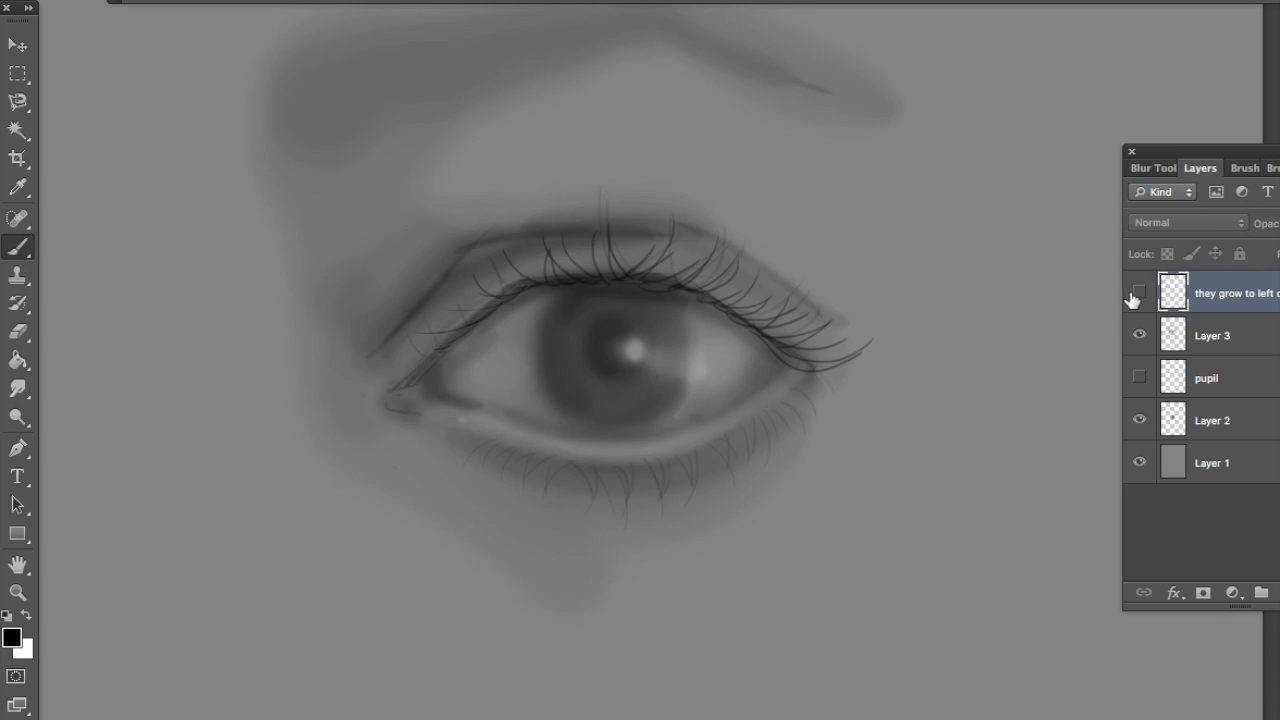
click(1138, 292)
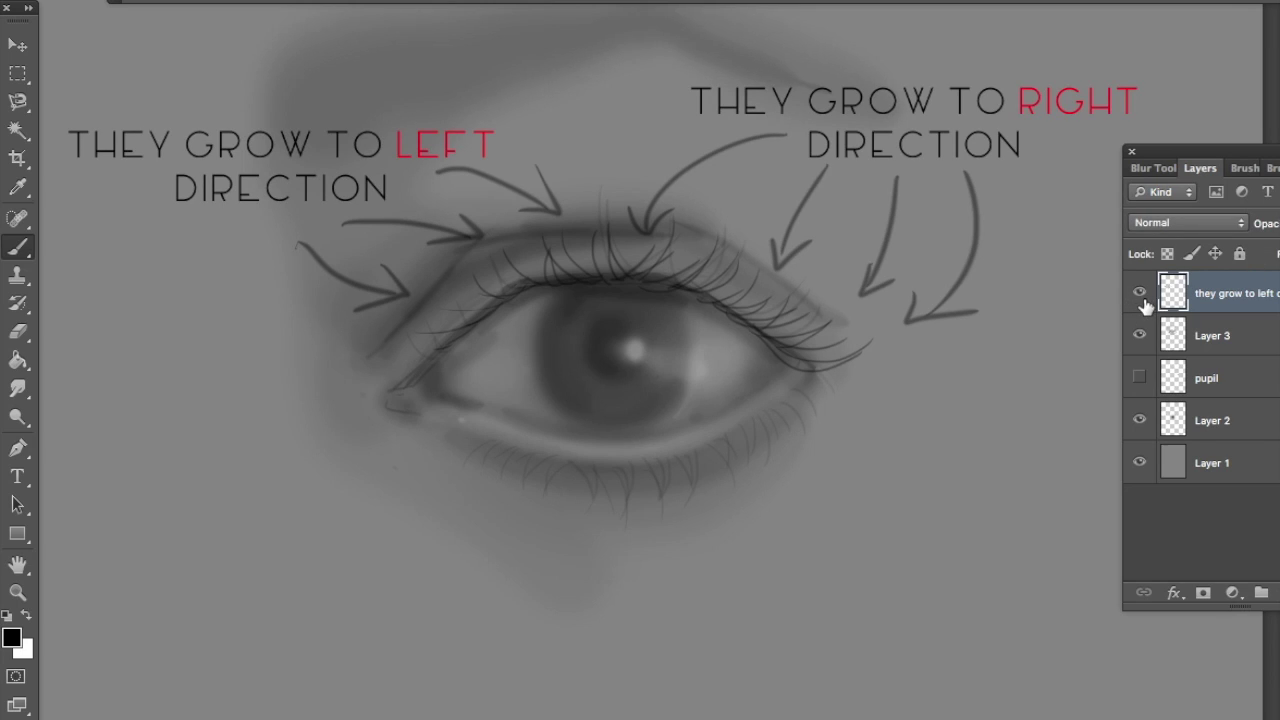
click(1139, 292)
- Reselect Layer 3 and paint a lighter wedge on the right side of the iris with grey sampled from the eye white
click(1212, 335)
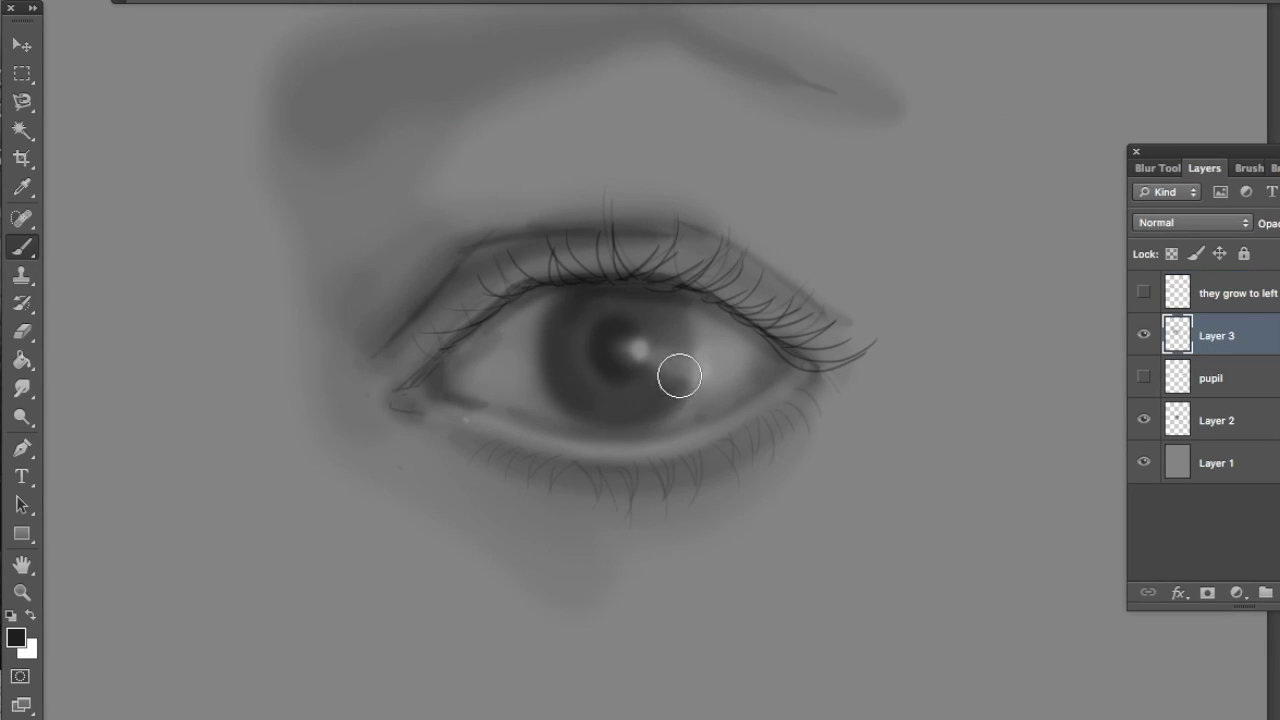
alt+click(523, 346)
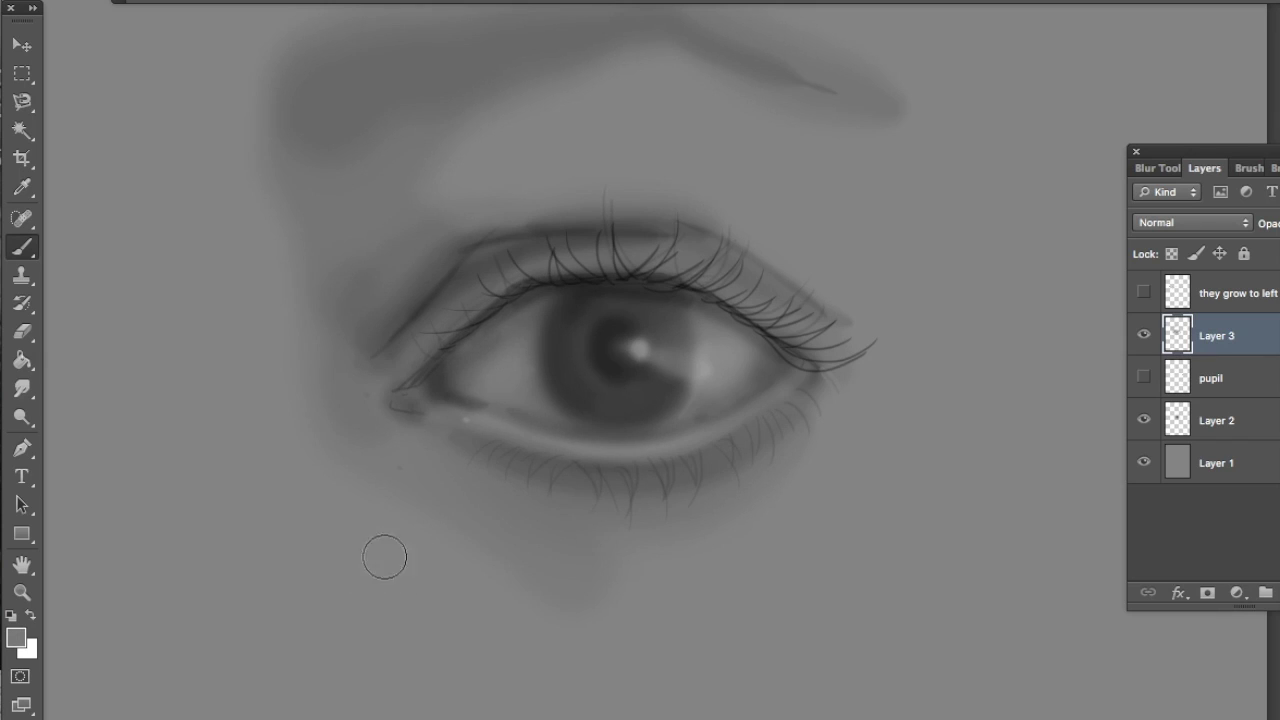
- Deepen the shadow under the lower eyelid in black and add small white specks on the skin below the inner corner
key(super+minus)
key(d)
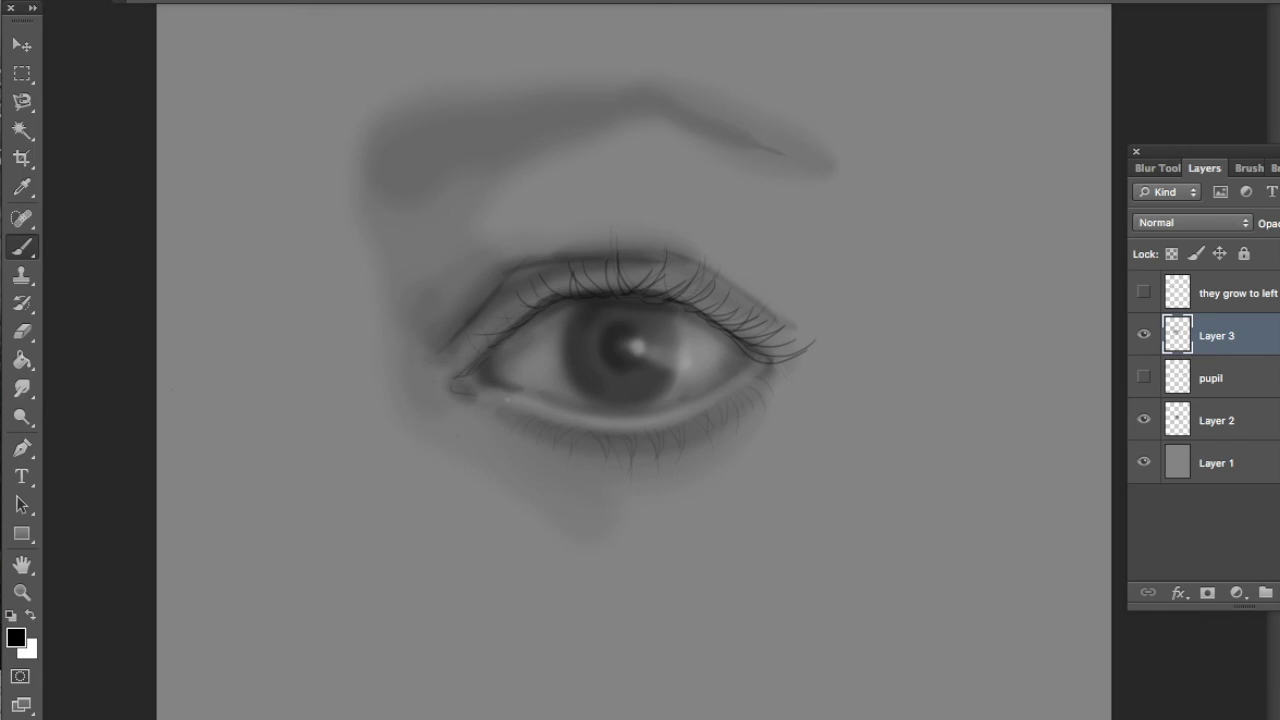
key(x)
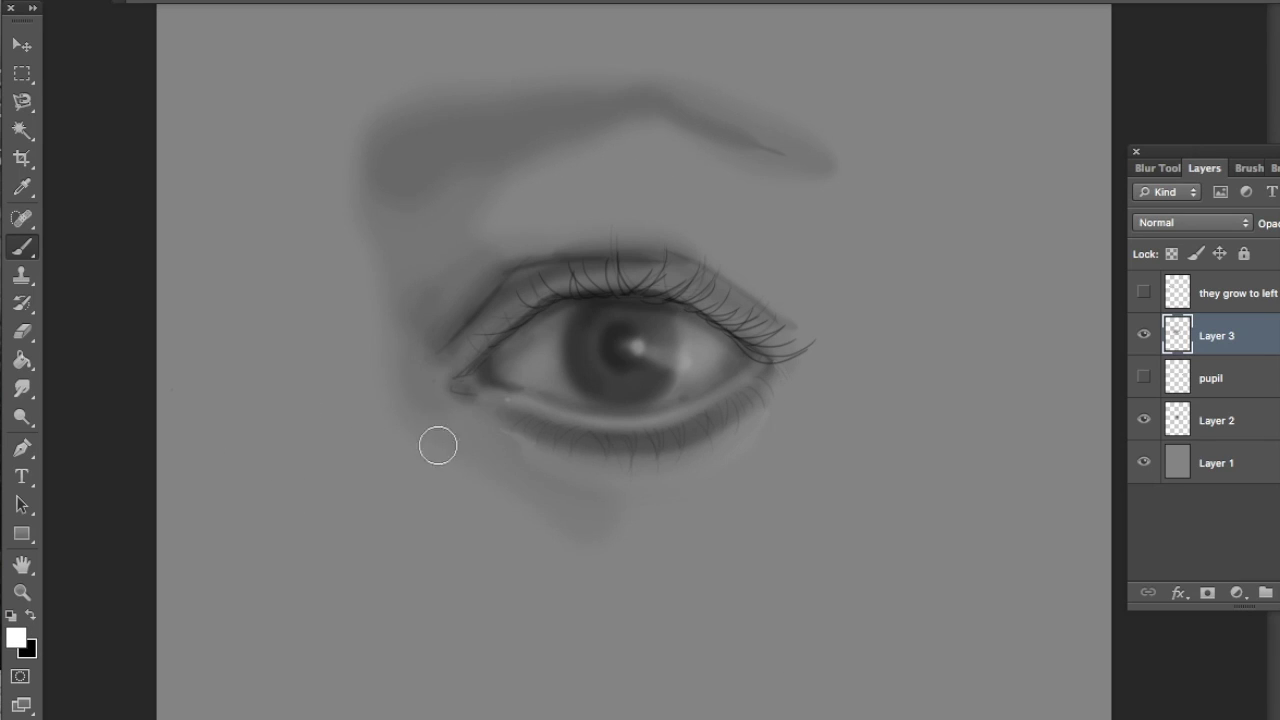
drag(507, 443, 543, 483)
- Refine the outer edge of the iris and the nearby eye details with sampled grey tones
key(x)
key(super+plus)
key(super+plus)
key(super+plus)
alt+click(756, 247)
alt+click(800, 298)
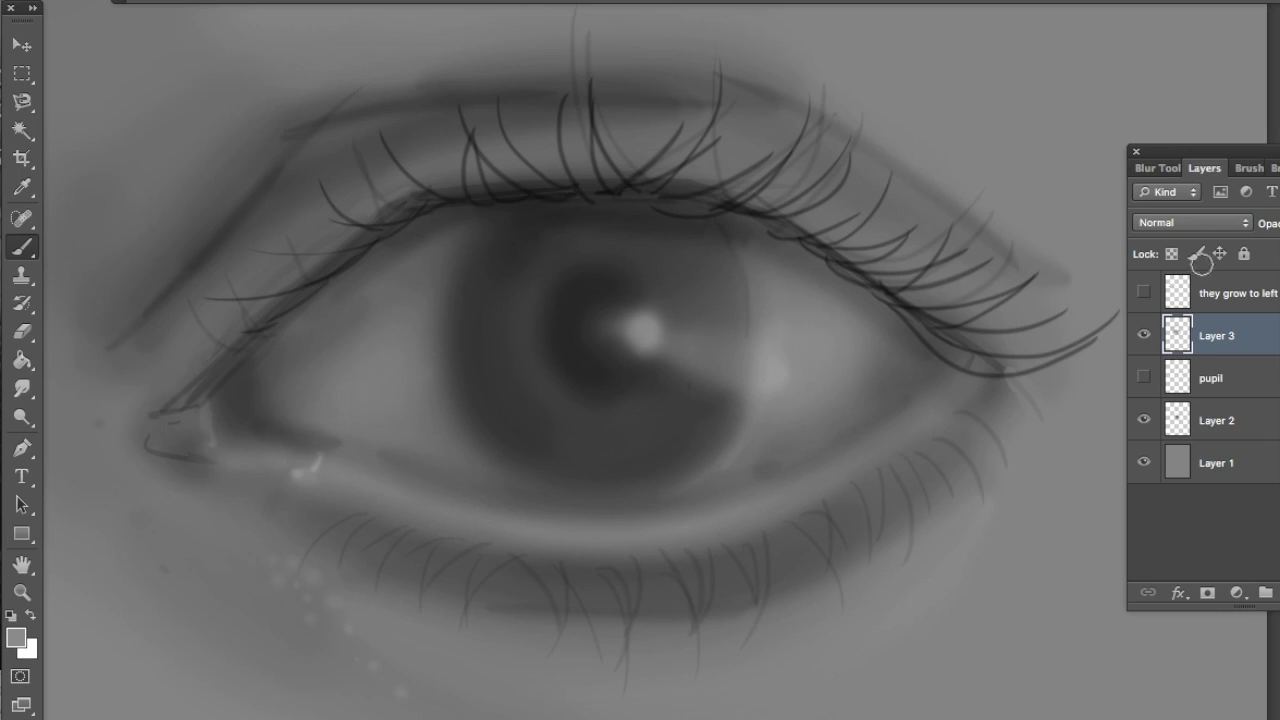
key(ctrl+minus)
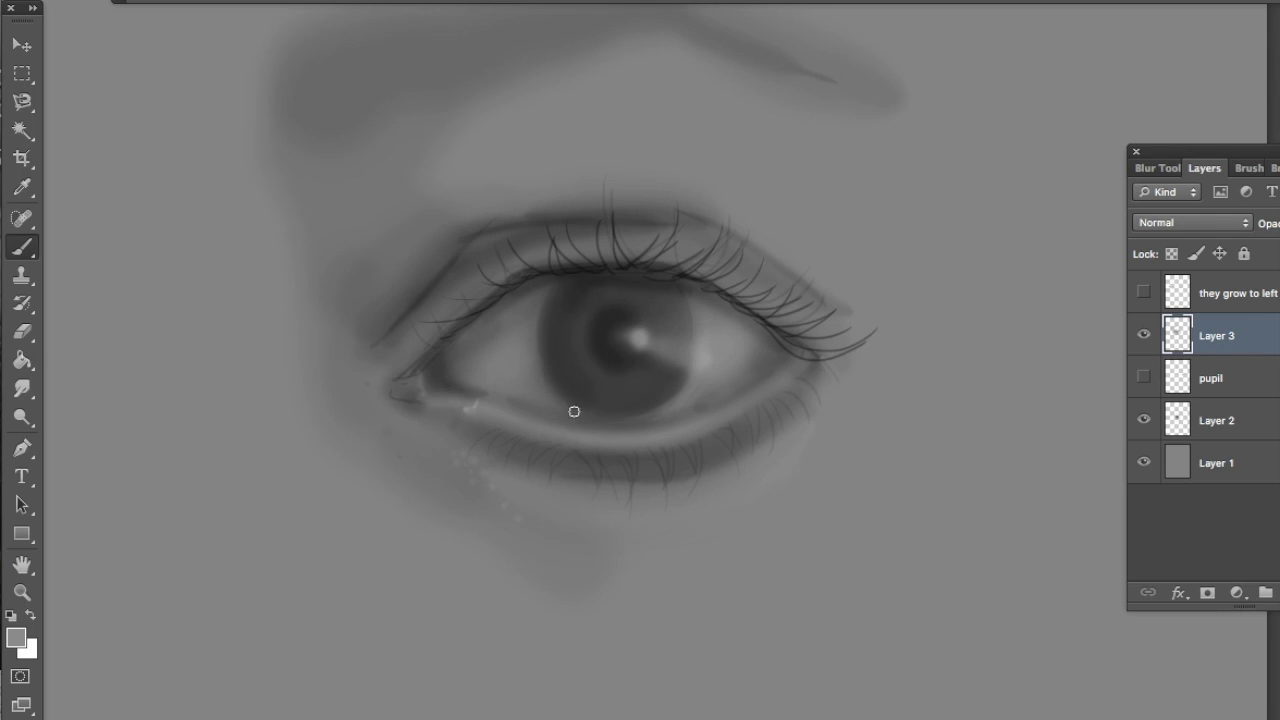
key(ctrl+minus)
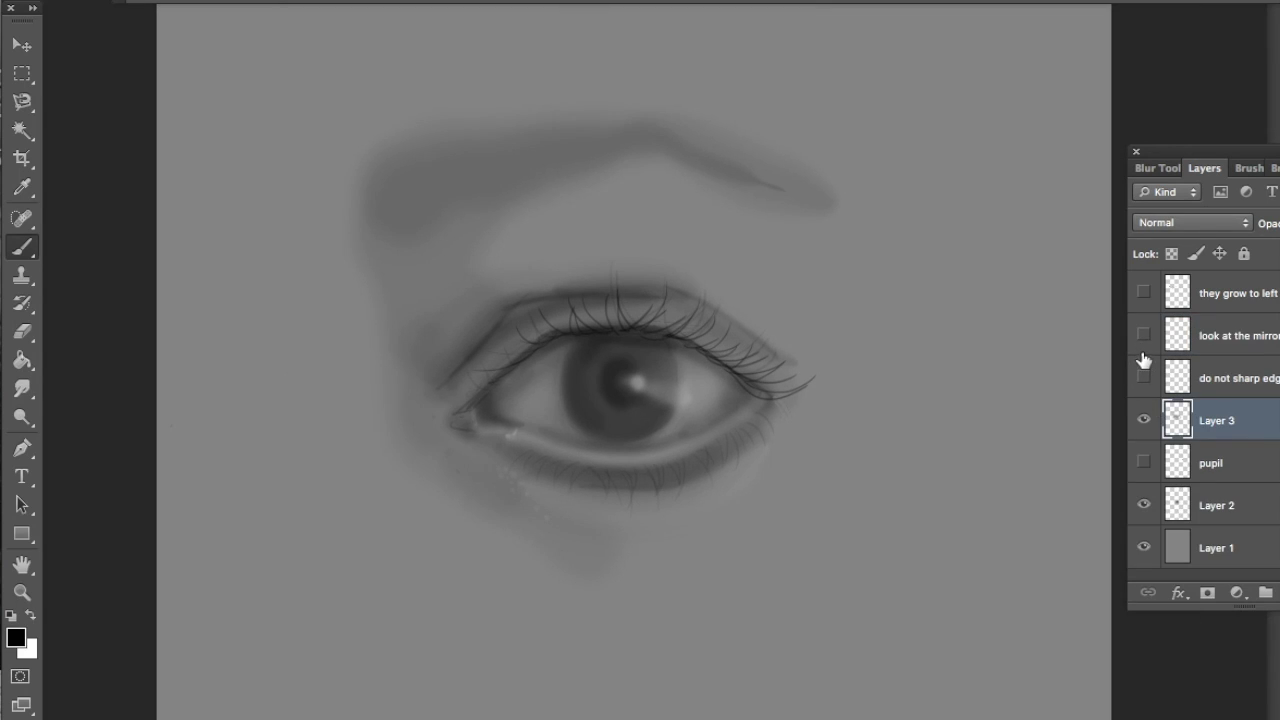
- Examine the two notes on soft, blurry iris edges one at a time, hiding each note layer again
key(ctrl+plus)
click(1144, 378)
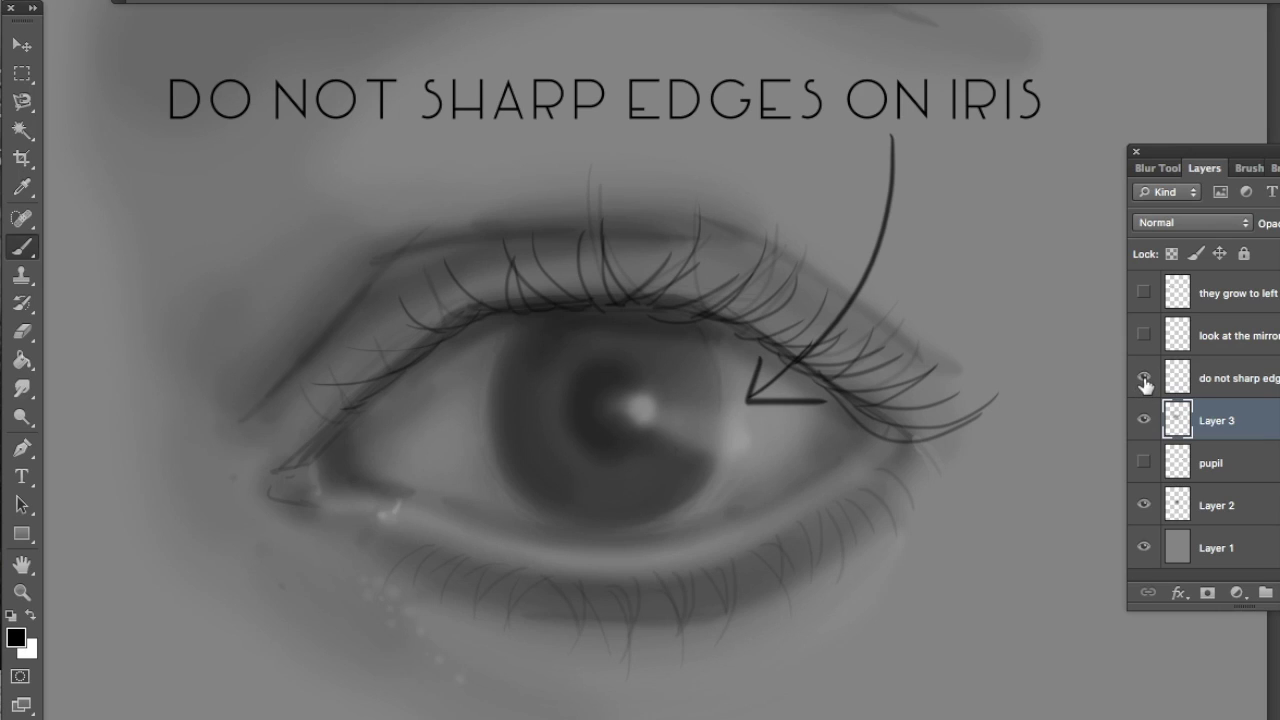
click(1144, 378)
click(1144, 335)
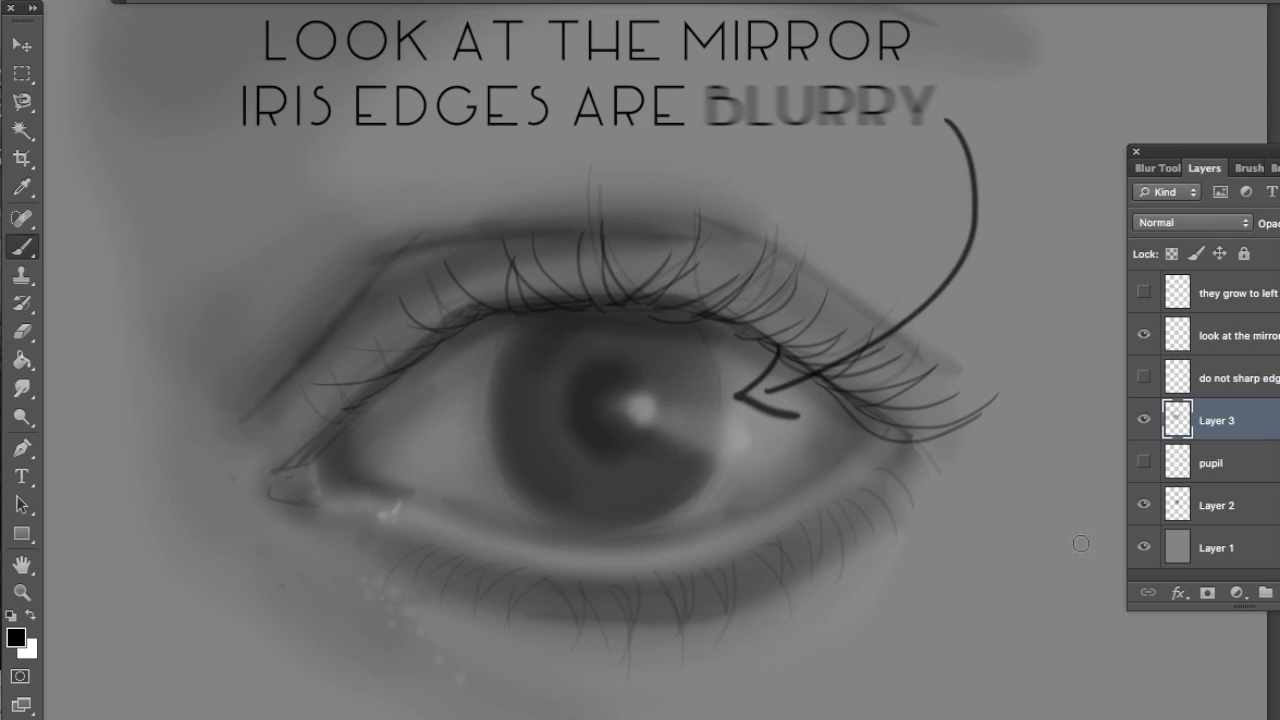
key(ctrl+plus)
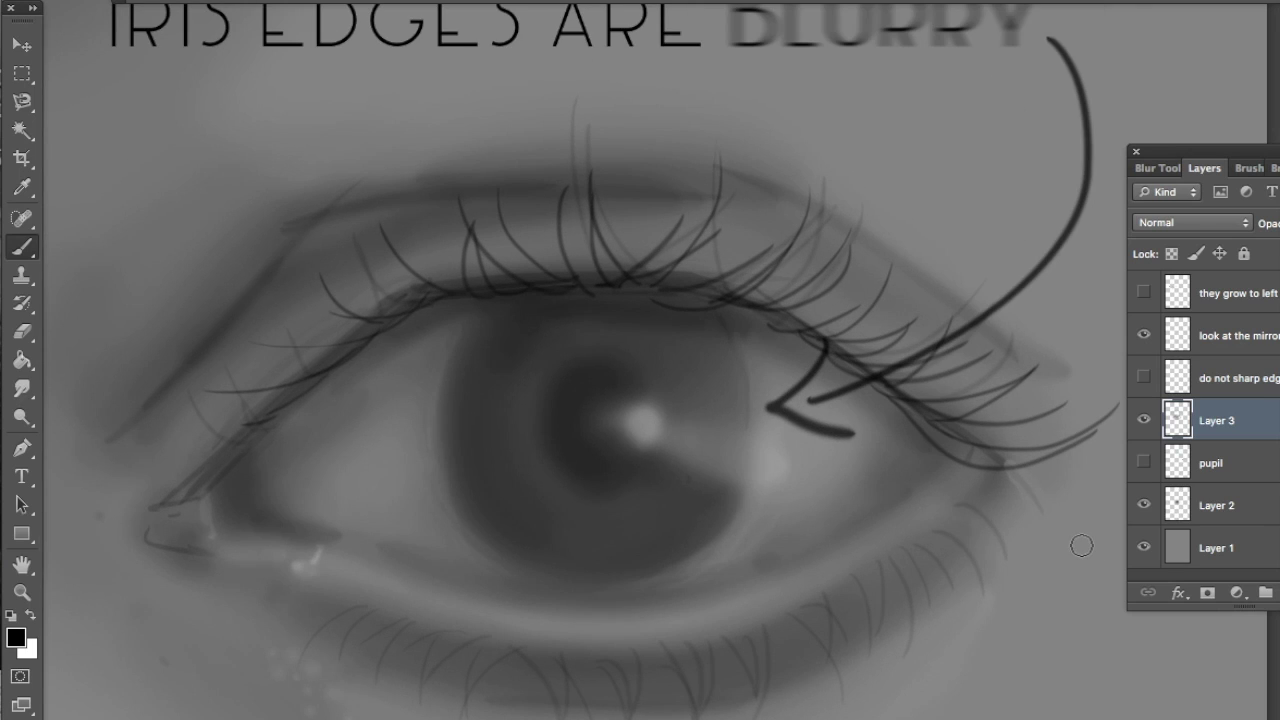
key(ctrl+minus)
key(ctrl+minus)
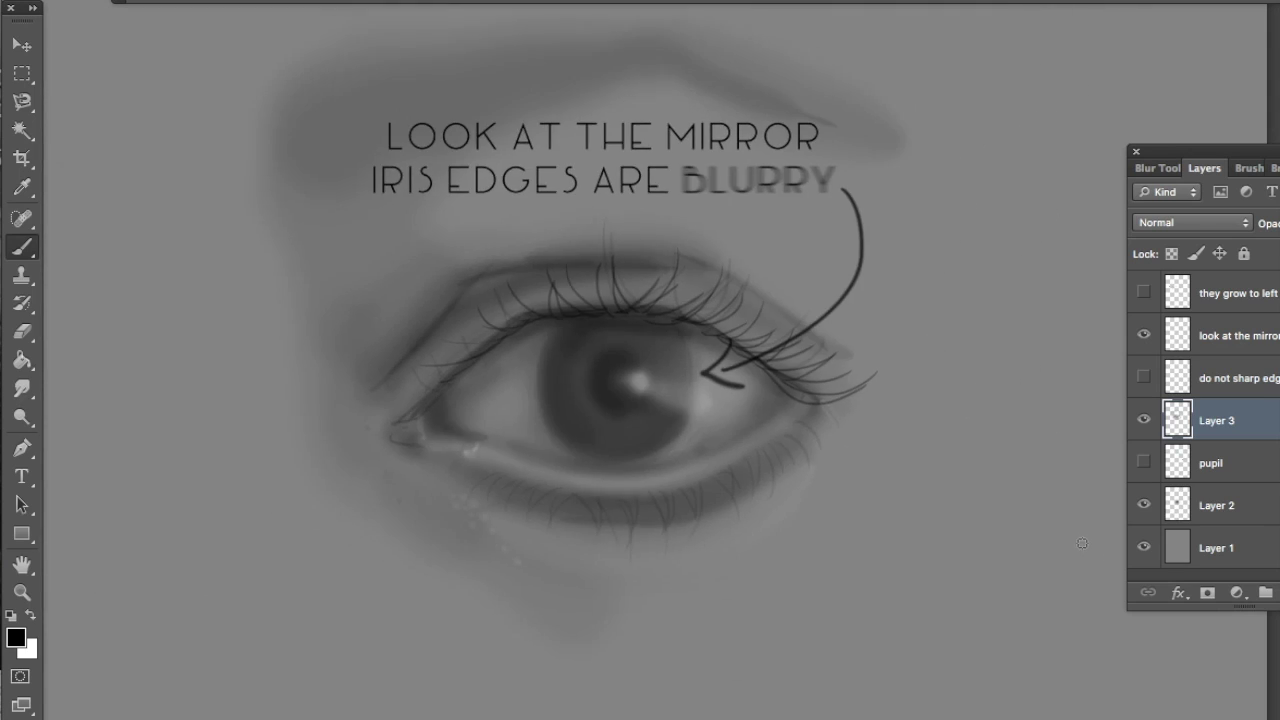
click(1143, 345)
key(ctrl+minus)
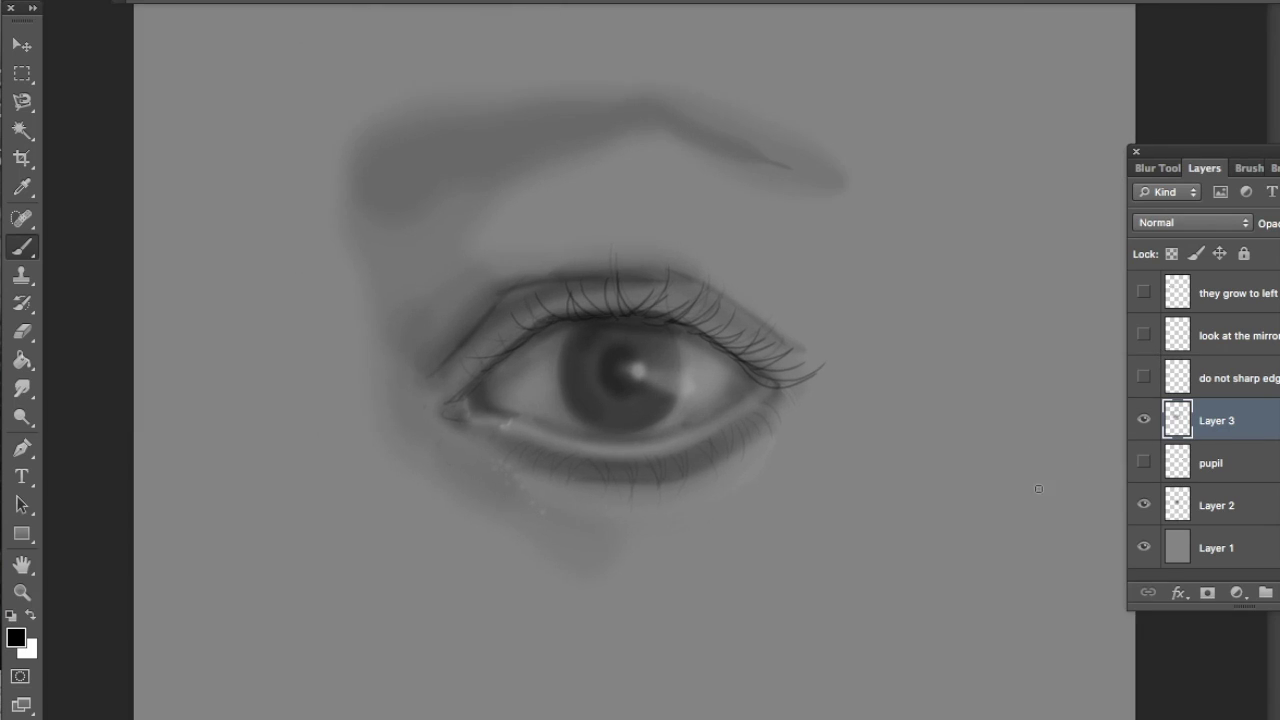
- Add a small, bright white catchlight at the centre of the pupil highlight
key(ctrl+plus)
key(x)
right_click(792, 402)
click(638, 376)
- Brighten both sides of the eye white, the tear duct and the lower eyelid rim with a soft white brush
click(526, 6)
right_click(760, 420)
right_click(832, 314)
click(718, 391)
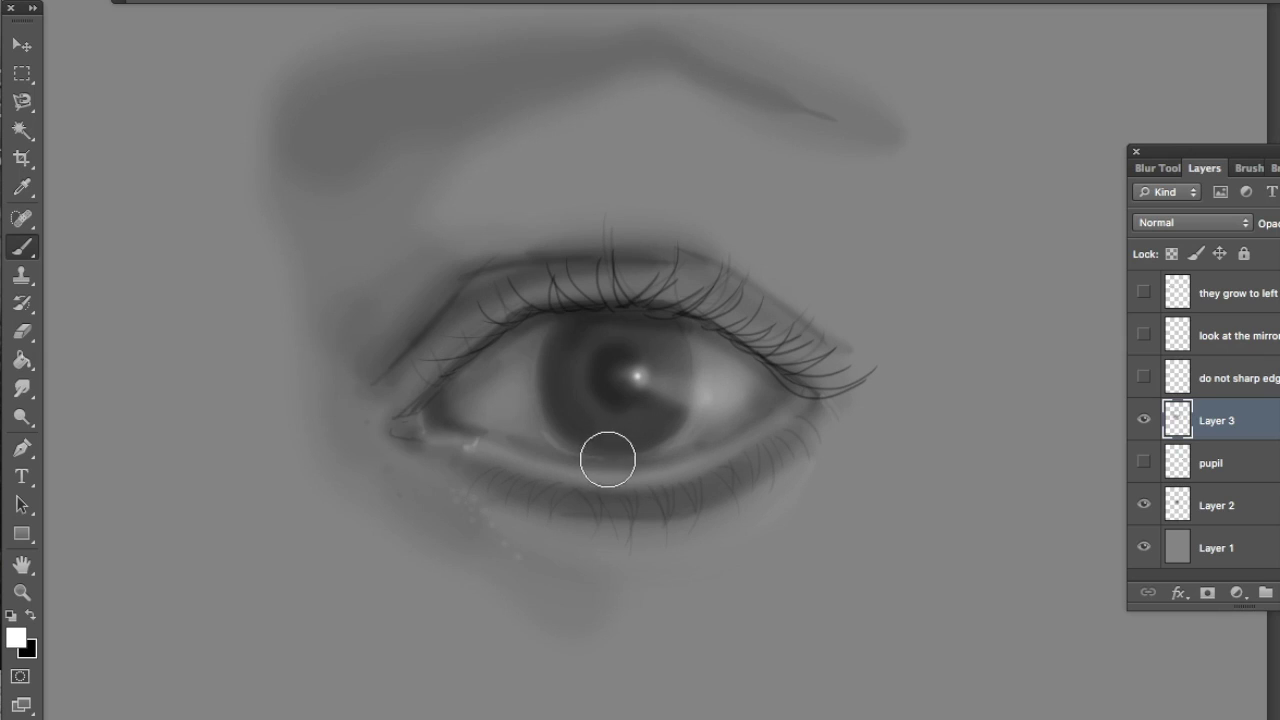
key(ctrl+z)
click(715, 385)
click(512, 396)
click(404, 424)
drag(800, 405, 649, 471)
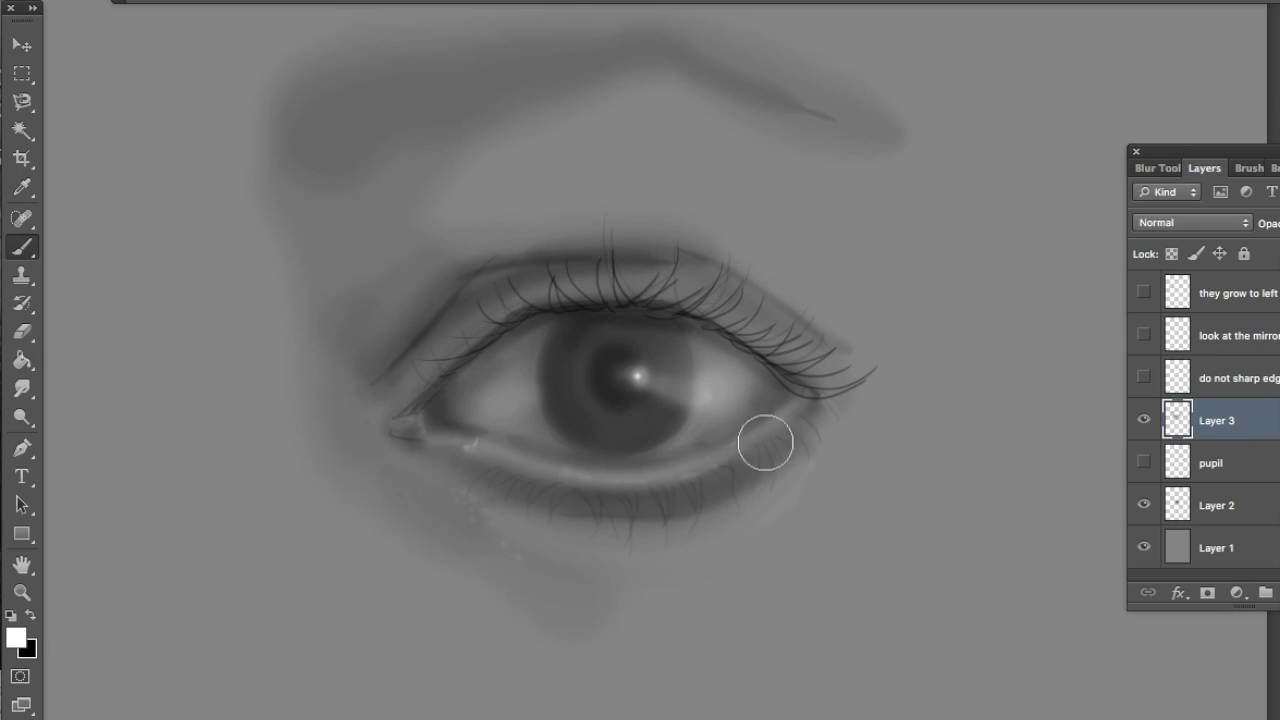
- Choose the spatter brush tip numbered 59 and set its size to 258 px
right_click(556, 542)
scroll(697, 675, down, 5)
scroll(697, 675, up, 3)
click(714, 697)
click(758, 527)
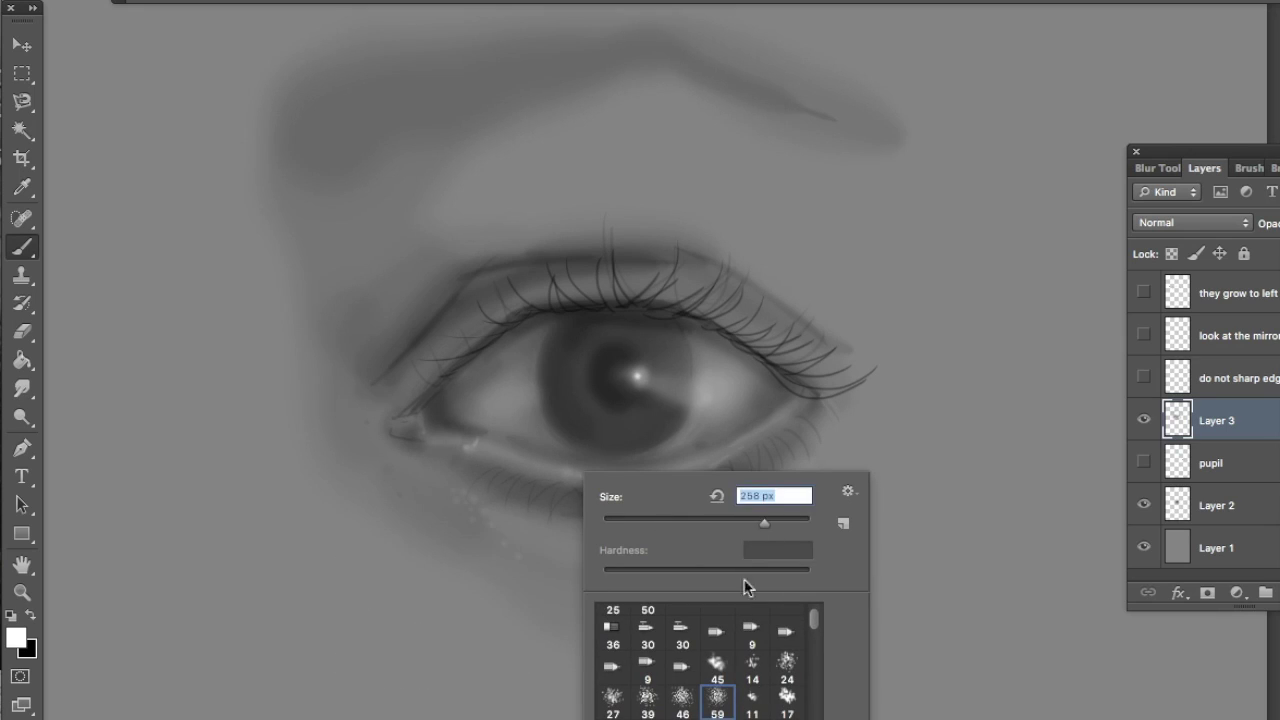
- Stamp light skin texture beneath the lower lashes and inner eye corner with the white spatter brush
click(478, 530)
right_click(596, 560)
click(565, 640)
right_click(774, 550)
click(1006, 450)
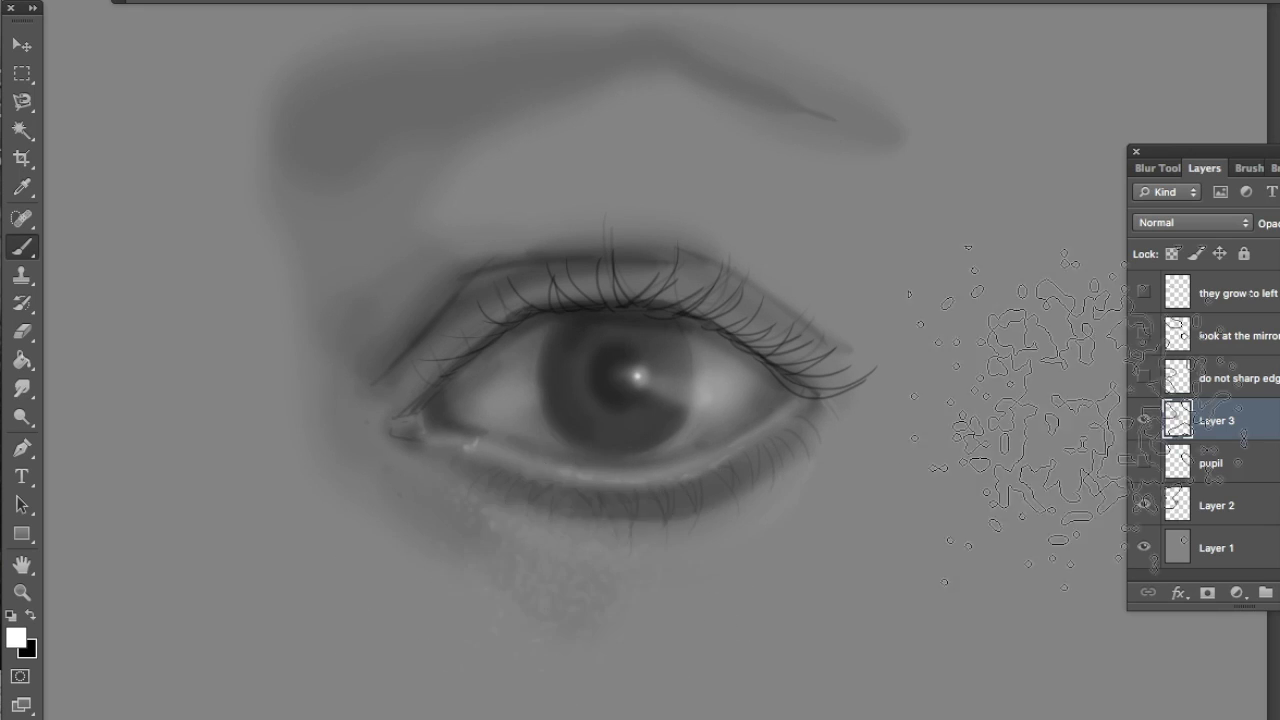
- Try light strokes on the skin between the upper eyelid and the eyebrow, and undo them
scroll(640, 400, down, 3)
right_click(600, 550)
click(629, 626)
scroll(640, 400, up, 5)
drag(722, 322, 545, 314)
key(super+alt+z)
key(super+alt+z)
drag(740, 331, 580, 320)
key(super+z)
- Brighten the brow bone and the skin above the outer upper eyelid with a large soft white brush
right_click(846, 326)
click(1025, 377)
drag(817, 340, 520, 290)
mouse_move(926, 368)
mouse_down()
mouse_move(806, 298)
mouse_move(642, 231)
mouse_up()
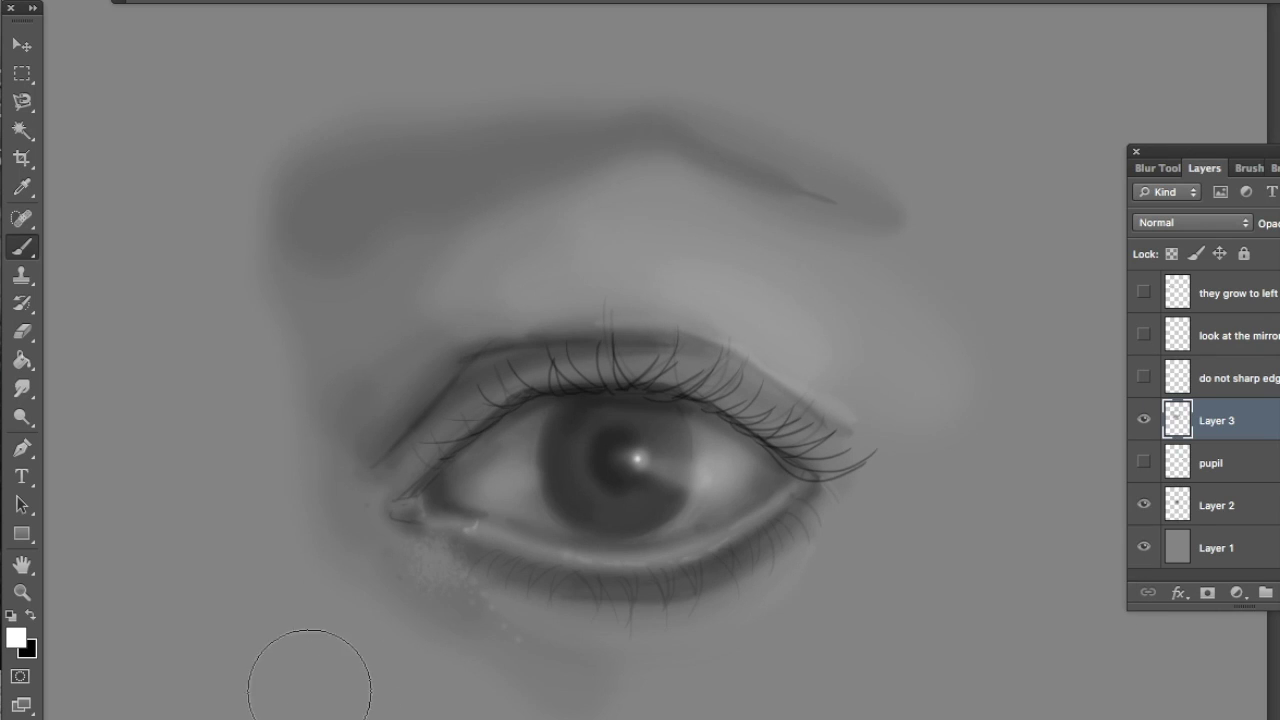
- Choose the spatter brush tip numbered 59 at 59 px and add light texture beneath the eyebrow's arch
right_click(866, 393)
scroll(906, 549, down, 2)
click(895, 534)
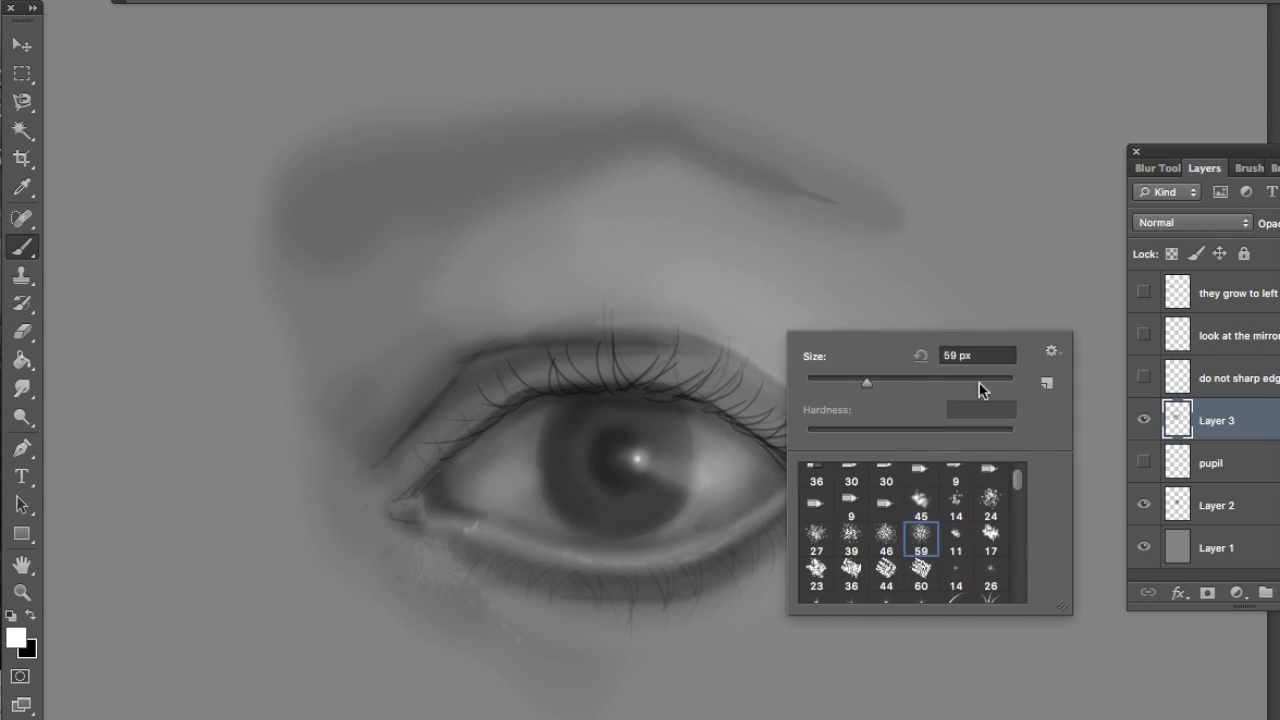
key(Return)
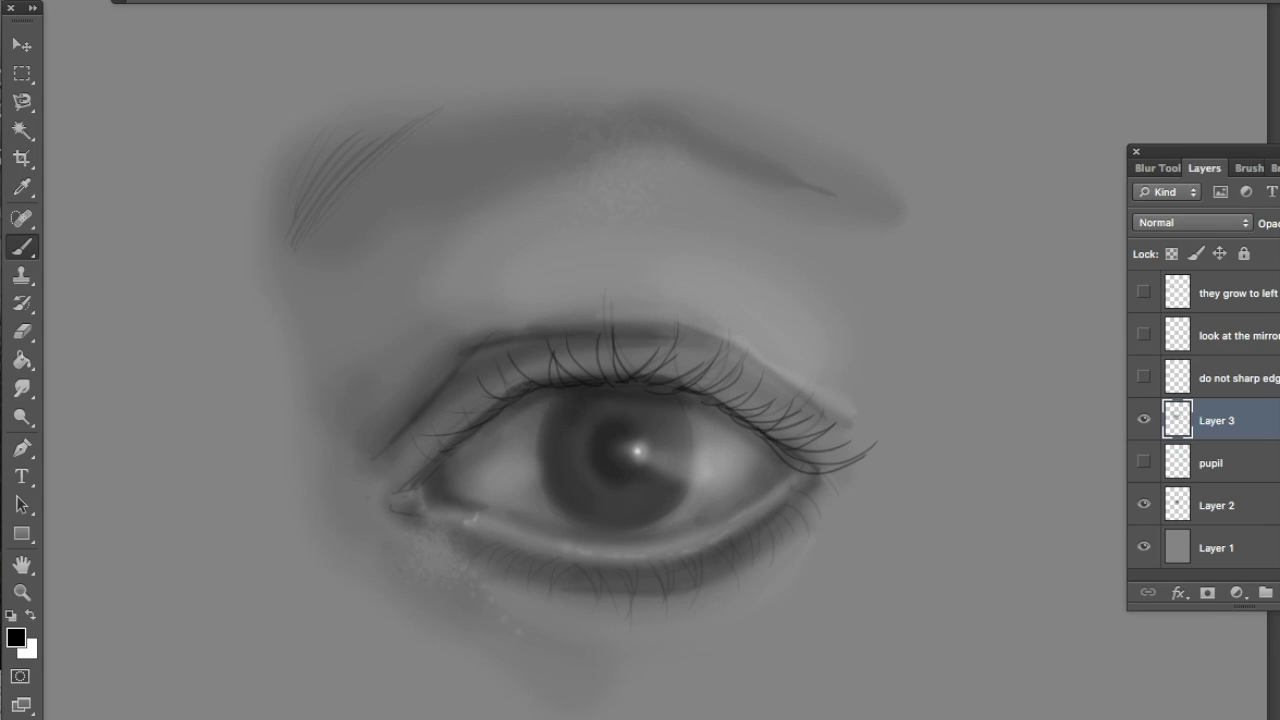
- Draw fine black hairs along the eyebrow from its inner end to its tail and darken its body with soft shading
right_click(550, 172)
drag(590, 227, 718, 226)
key(super+z)
right_click(603, 190)
drag(378, 193, 631, 121)
click(707, 342)
mouse_move(355, 221)
mouse_down()
mouse_move(544, 144)
mouse_move(352, 195)
mouse_move(606, 118)
mouse_up()
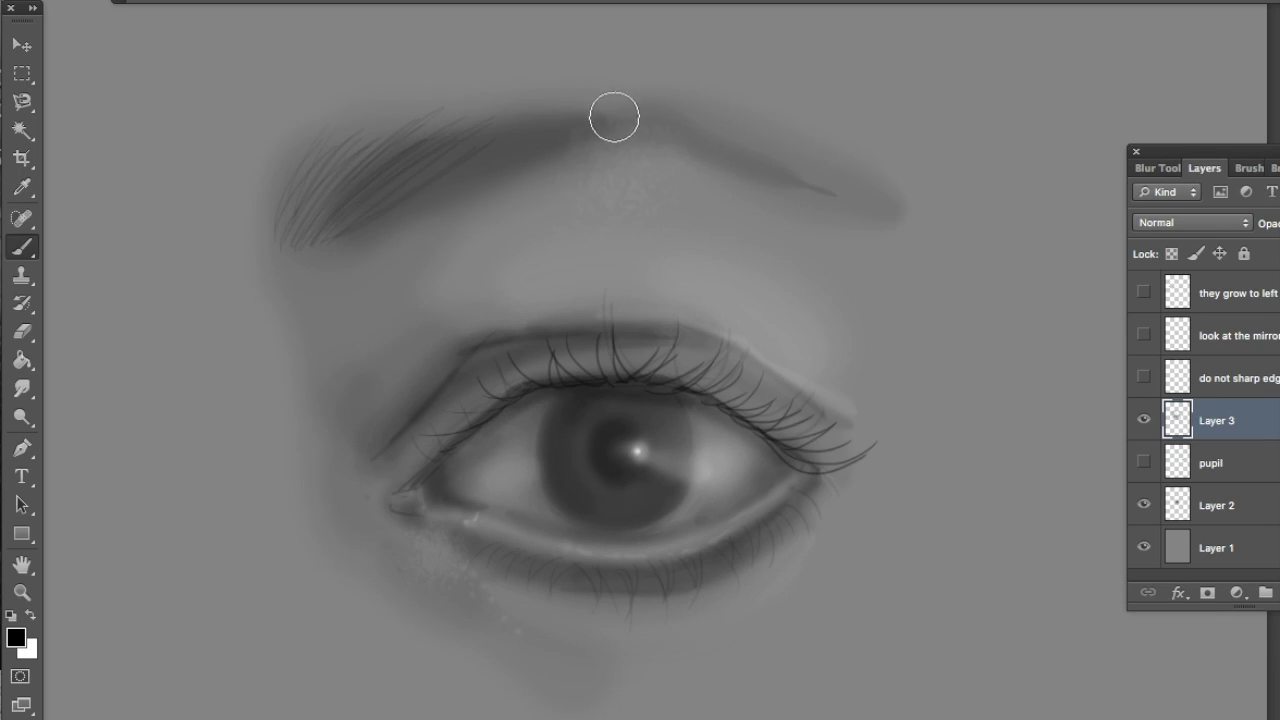
drag(387, 155, 626, 108)
right_click(522, 178)
click(578, 230)
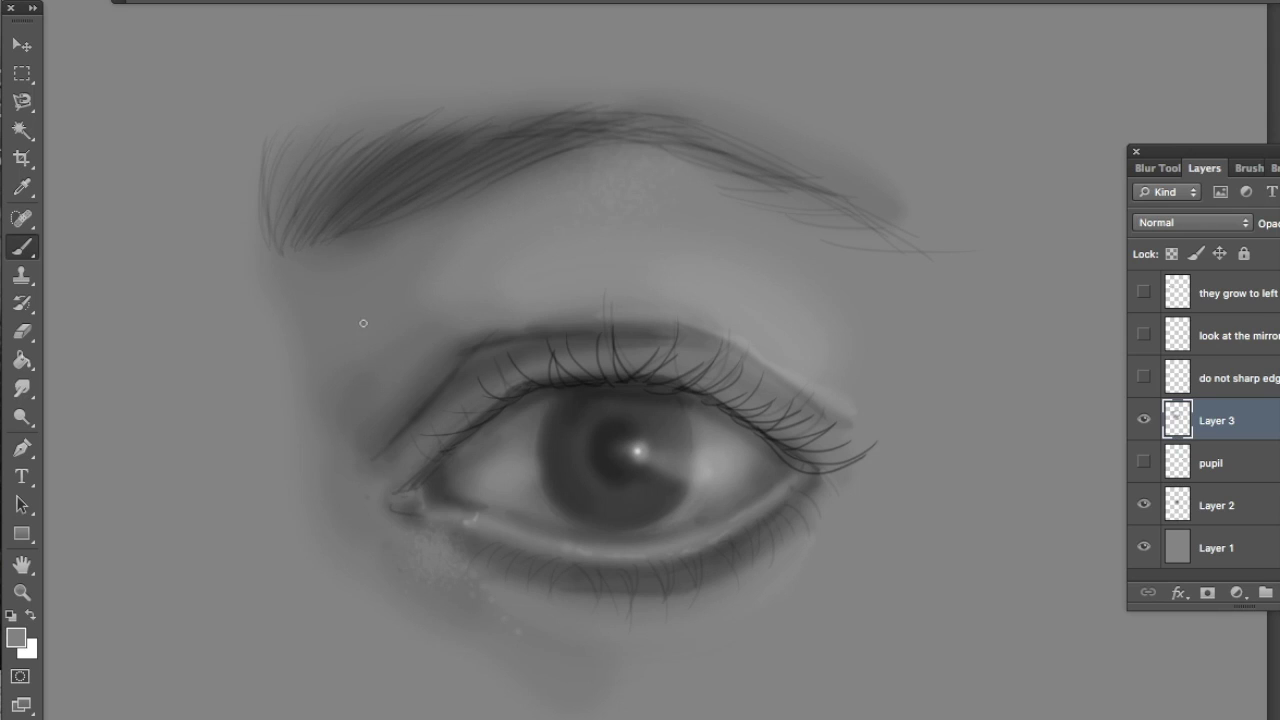
- Reset the foreground colour to black and rework the hair strokes at the eyebrow's inner end
key(super+minus)
click(560, 3)
click(12, 614)
drag(391, 268, 522, 159)
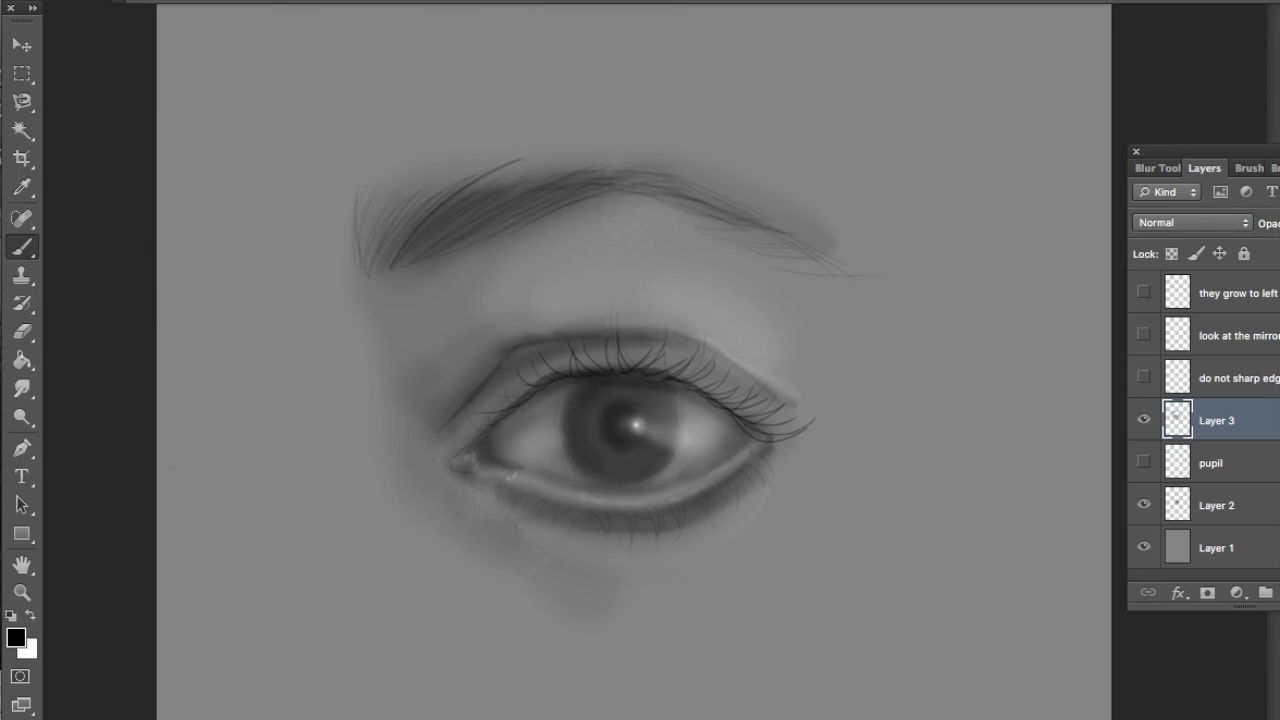
key(super+z)
drag(410, 245, 500, 187)
key(super+z)
- Shade the skin under the inner eyebrow, the inner eye socket and the side of the nose with a soft black brush
right_click(495, 292)
click(549, 4)
mouse_move(403, 257)
mouse_down()
mouse_move(466, 246)
mouse_move(484, 268)
mouse_up()
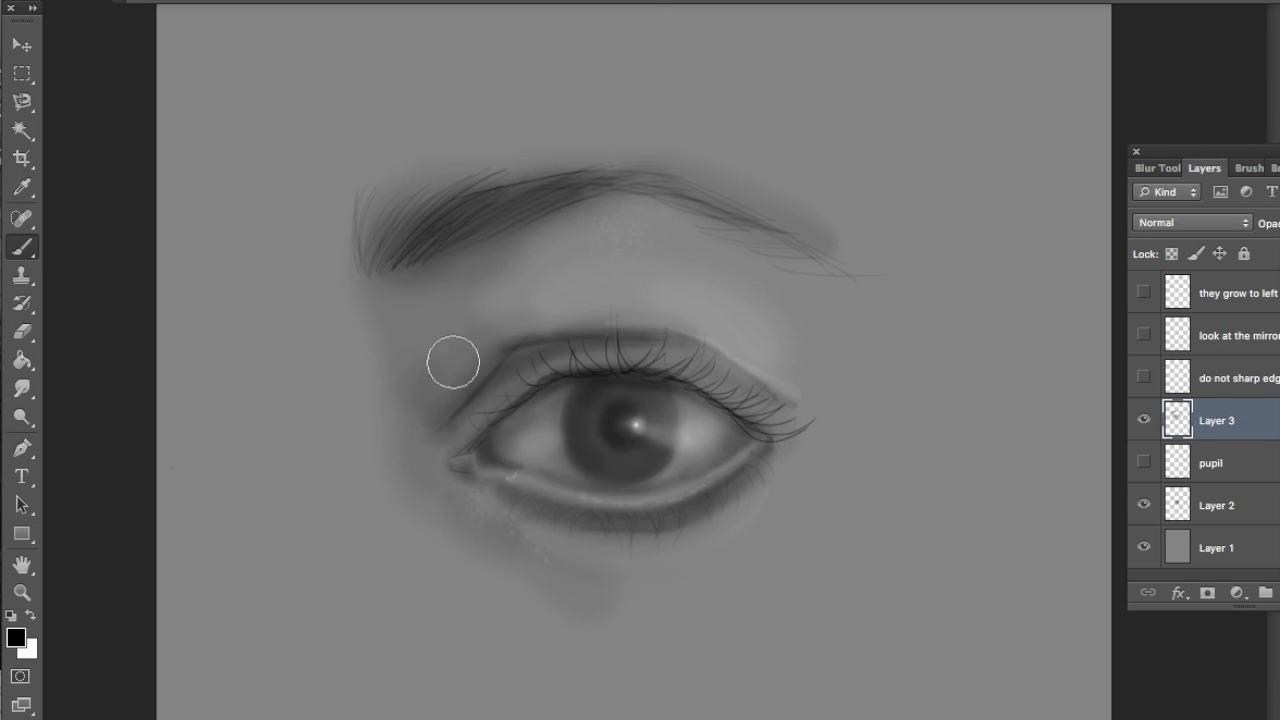
mouse_move(434, 424)
mouse_down()
mouse_move(389, 345)
mouse_move(405, 437)
mouse_move(429, 410)
mouse_up()
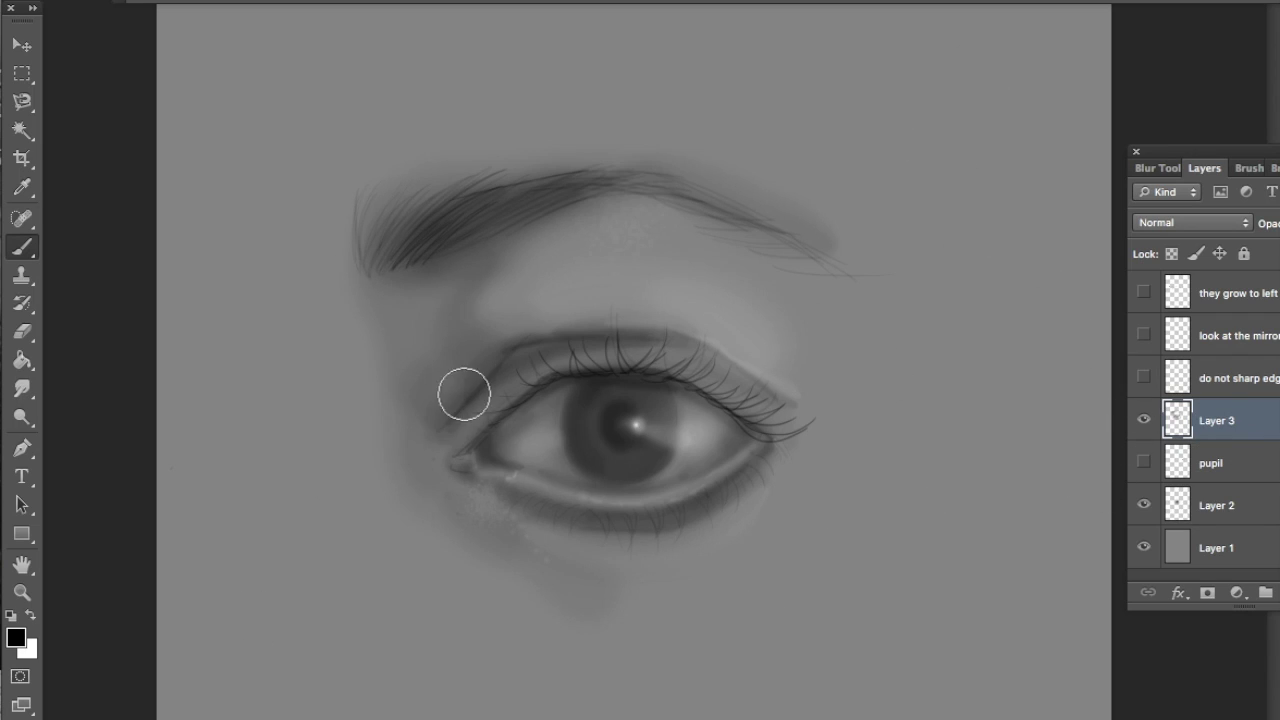
drag(428, 482, 406, 436)
- Sample the background grey, paint away the soft shadow around the eyebrow's tail, and reset the foreground colour to black
alt+click(1056, 193)
drag(808, 216, 876, 262)
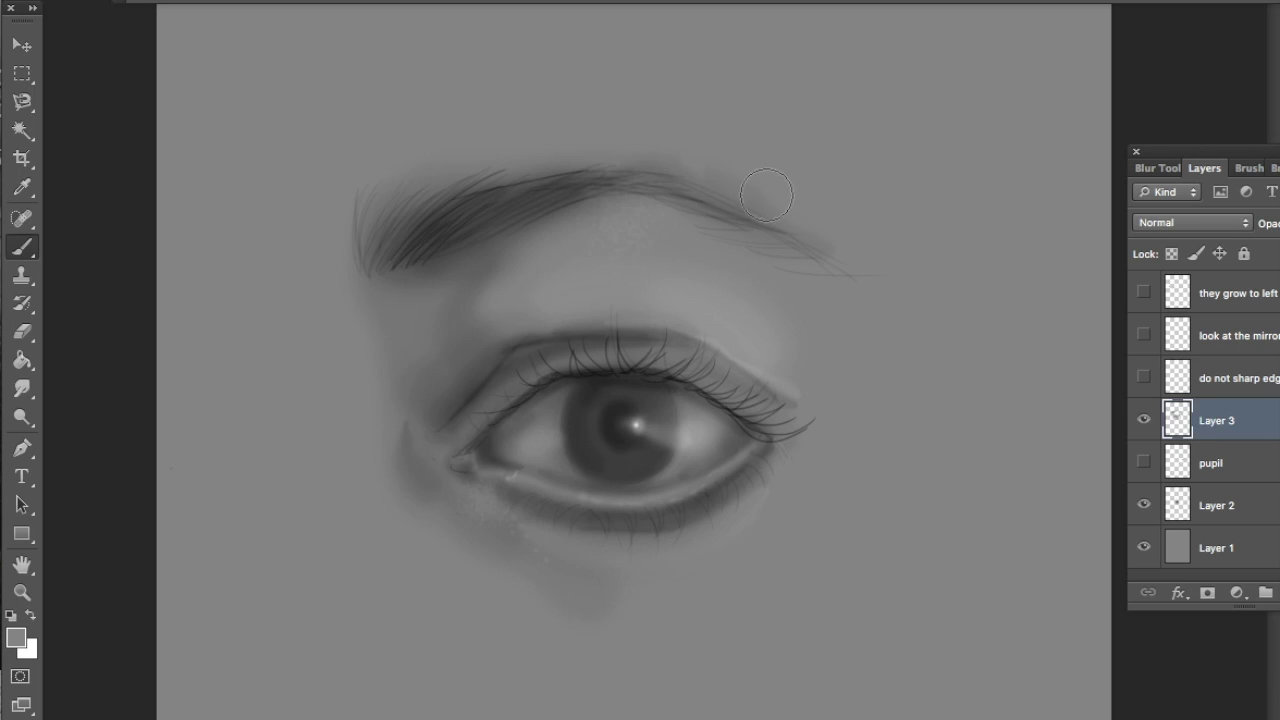
click(11, 616)
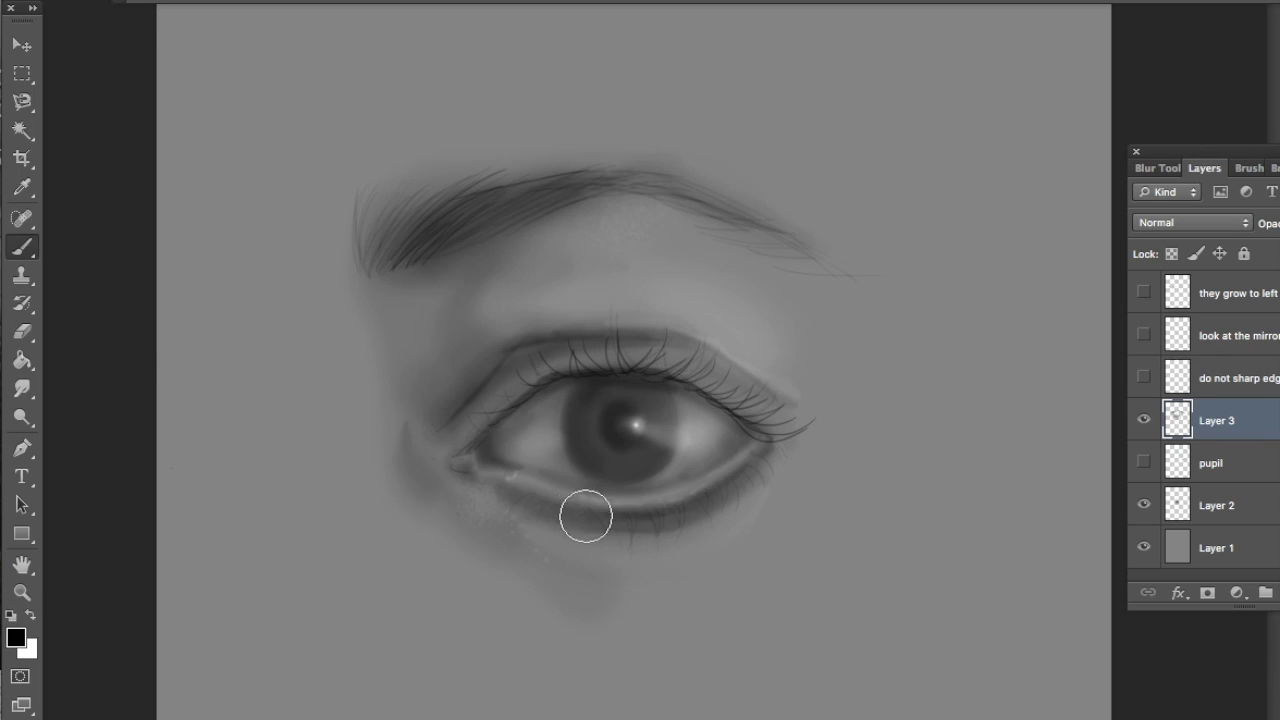
- Draw thin, dark curved lashes along the whole lower eyelid with a small black brush
right_click(637, 567)
click(791, 523)
key(Return)
key(super+plus)
key(super+plus)
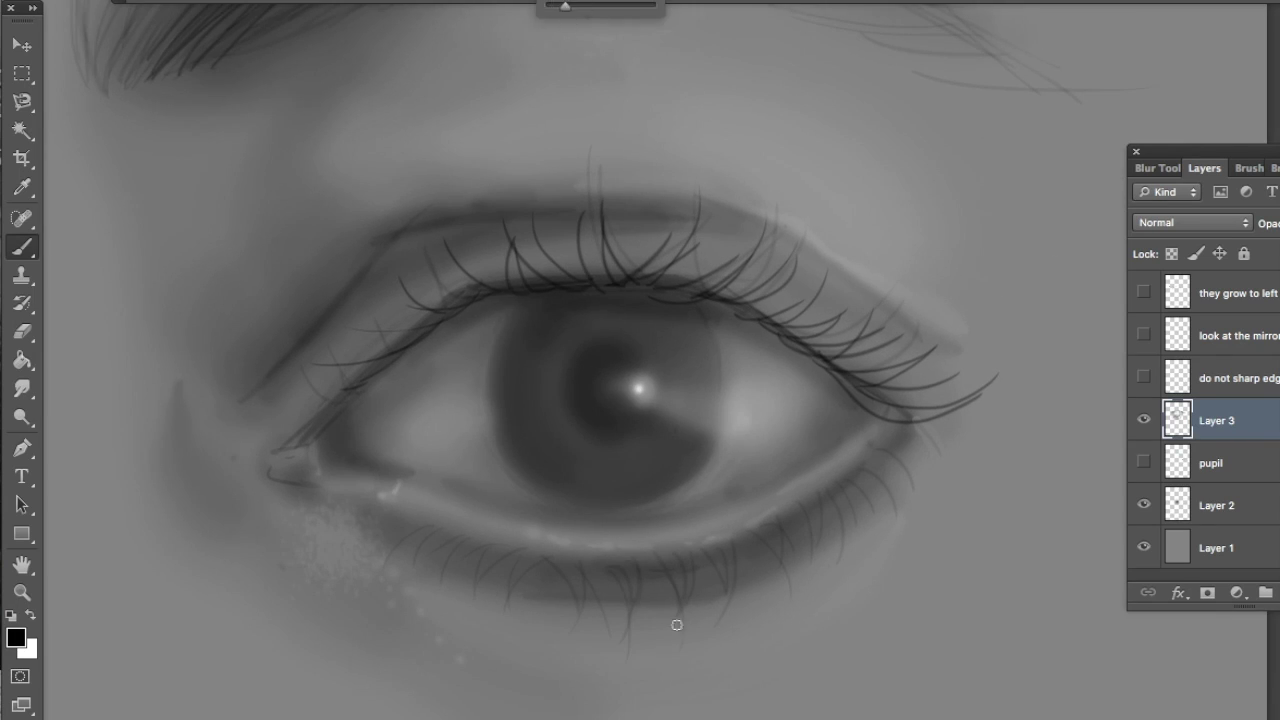
drag(610, 660, 600, 566)
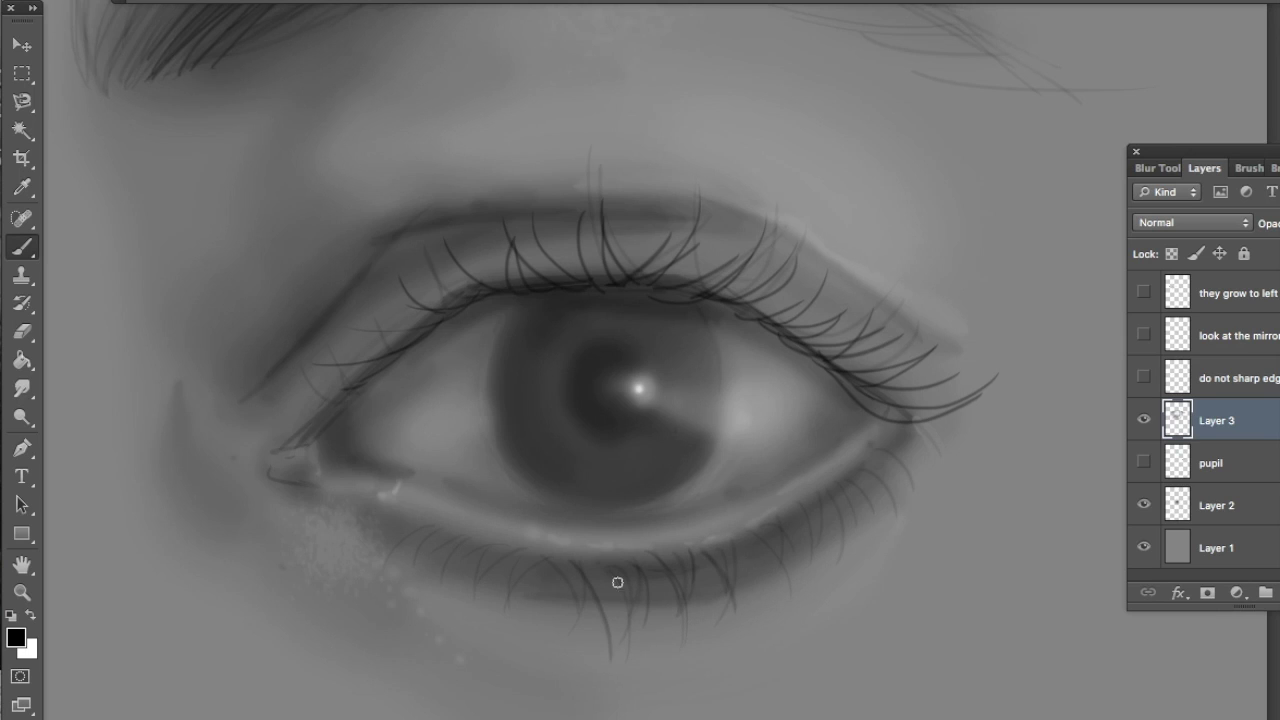
drag(896, 434, 942, 496)
key(super+minus)
key(super+minus)
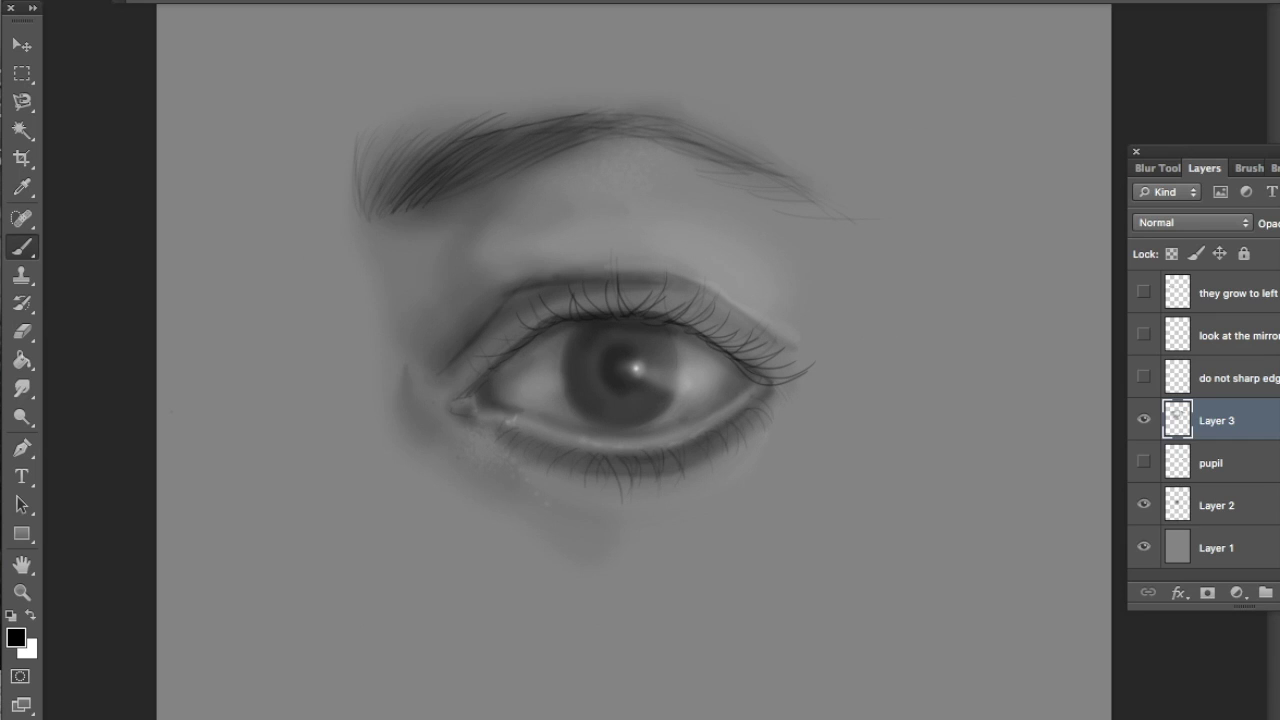
key(super+plus)
key(super+plus)
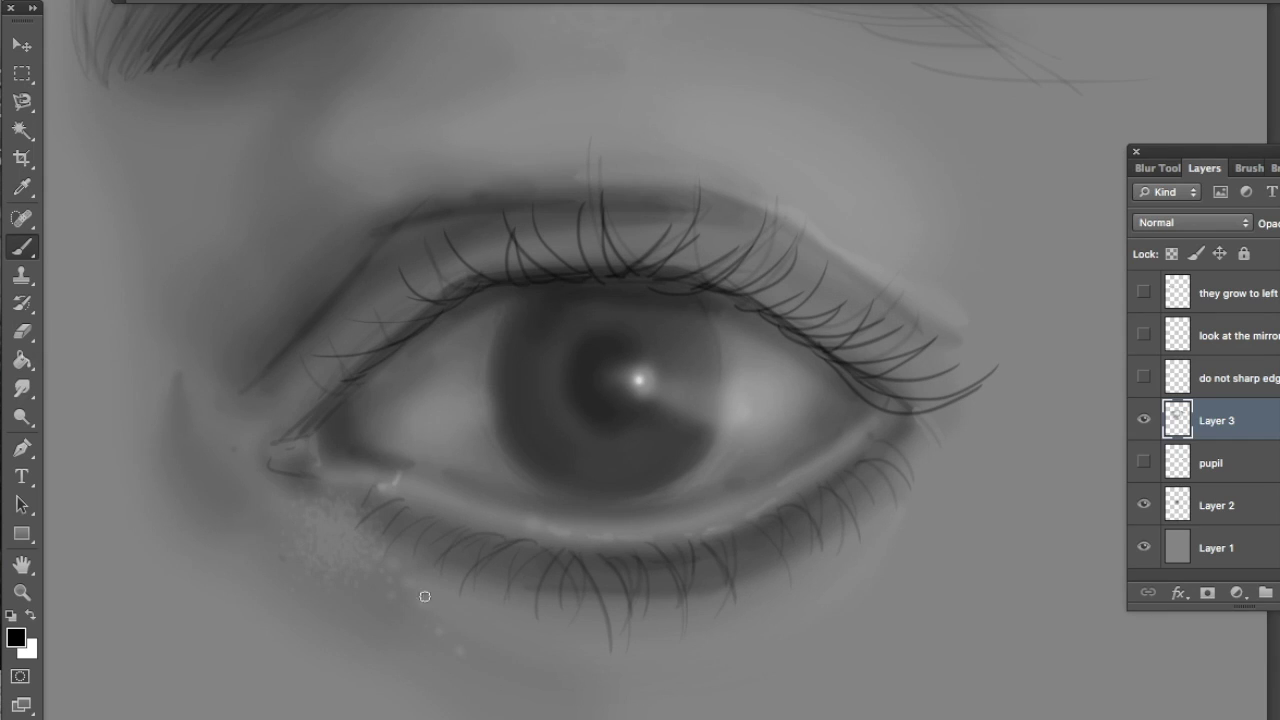
- Sketch thin dark contour lines along the upper lid crease, the inner eye socket and the side of the nose
scroll(457, 286, up, 2)
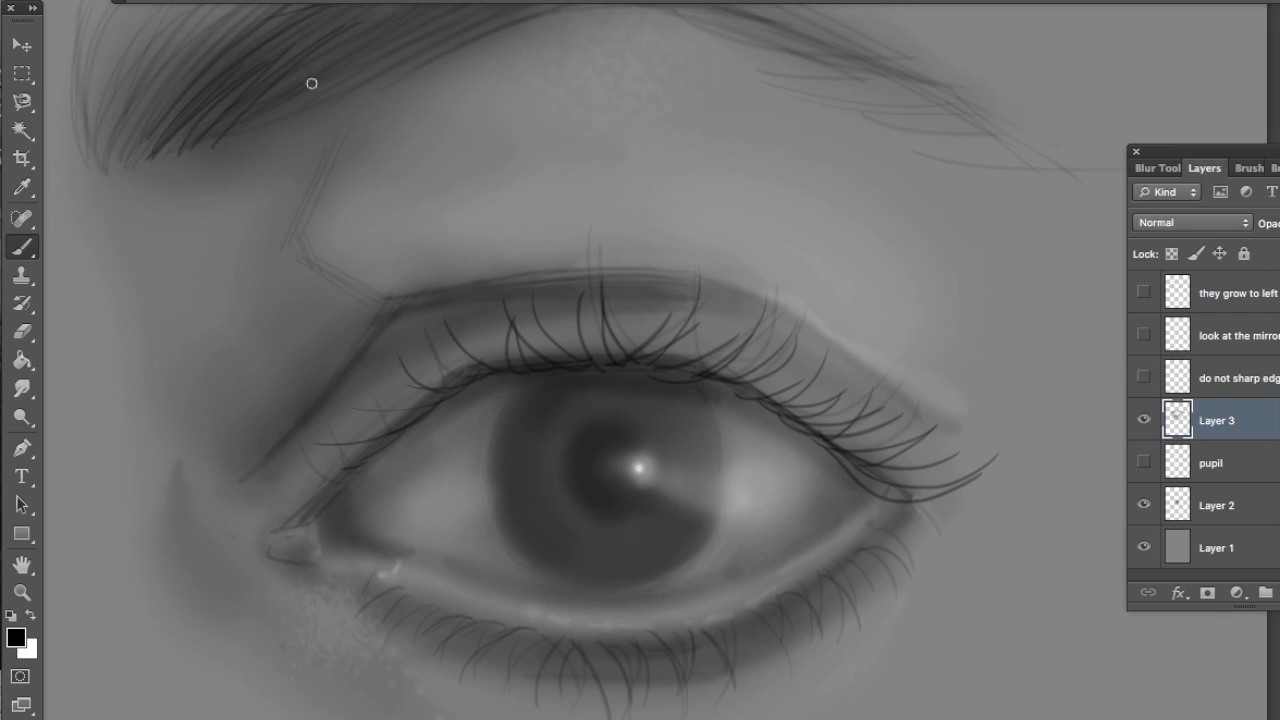
key(ctrl+minus)
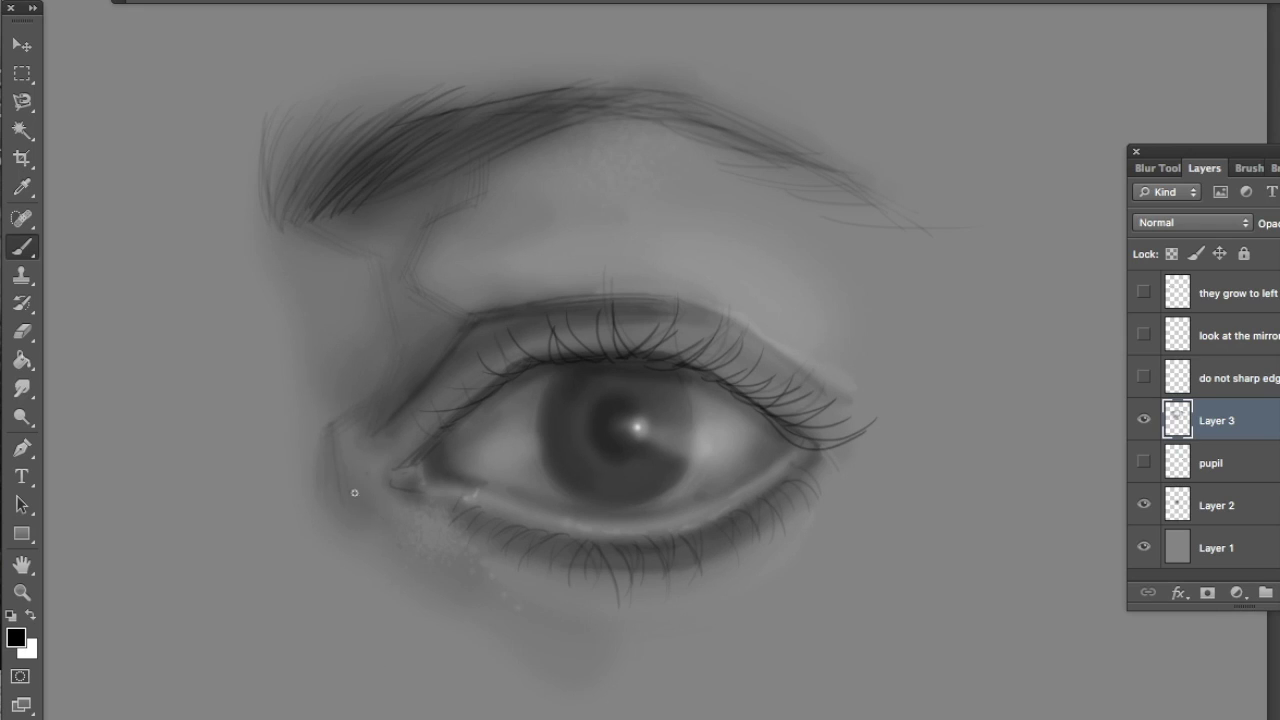
key(super+minus)
key(super+equal)
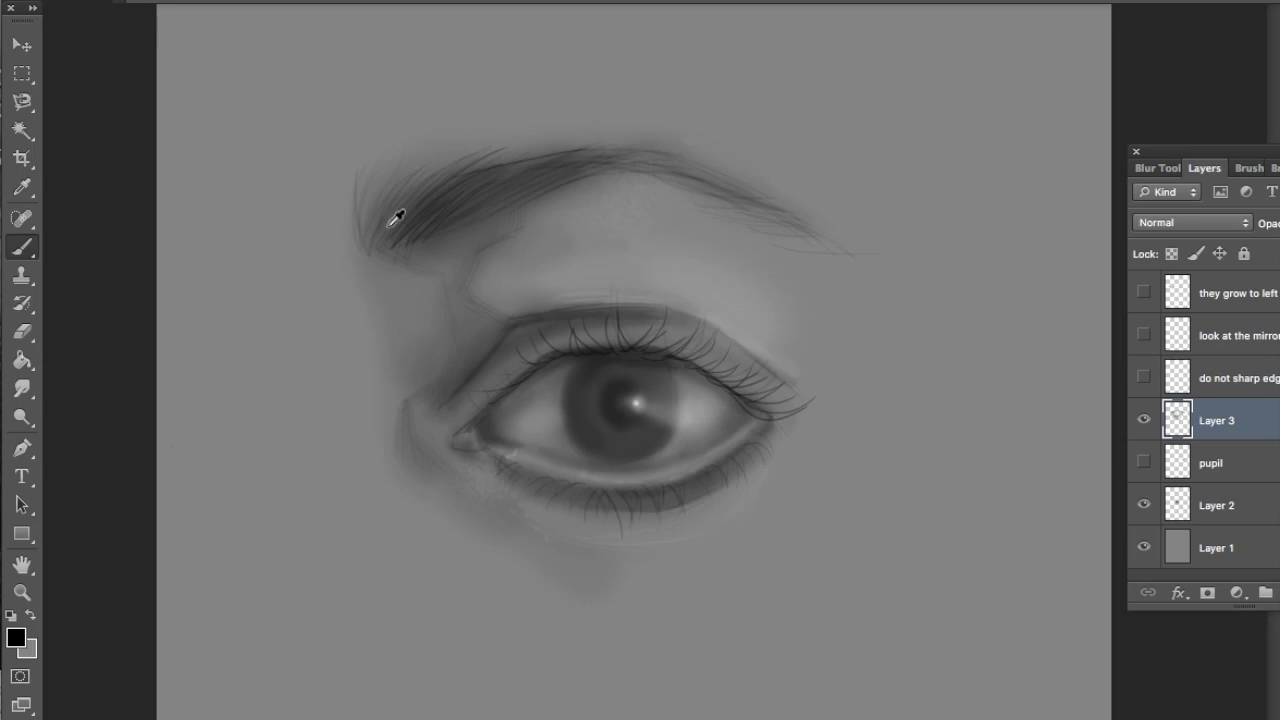
- Shade the skin beyond the outer eye corner with soft black and outline the shadow with thin contour lines
right_click(667, 305)
click(863, 361)
key(Return)
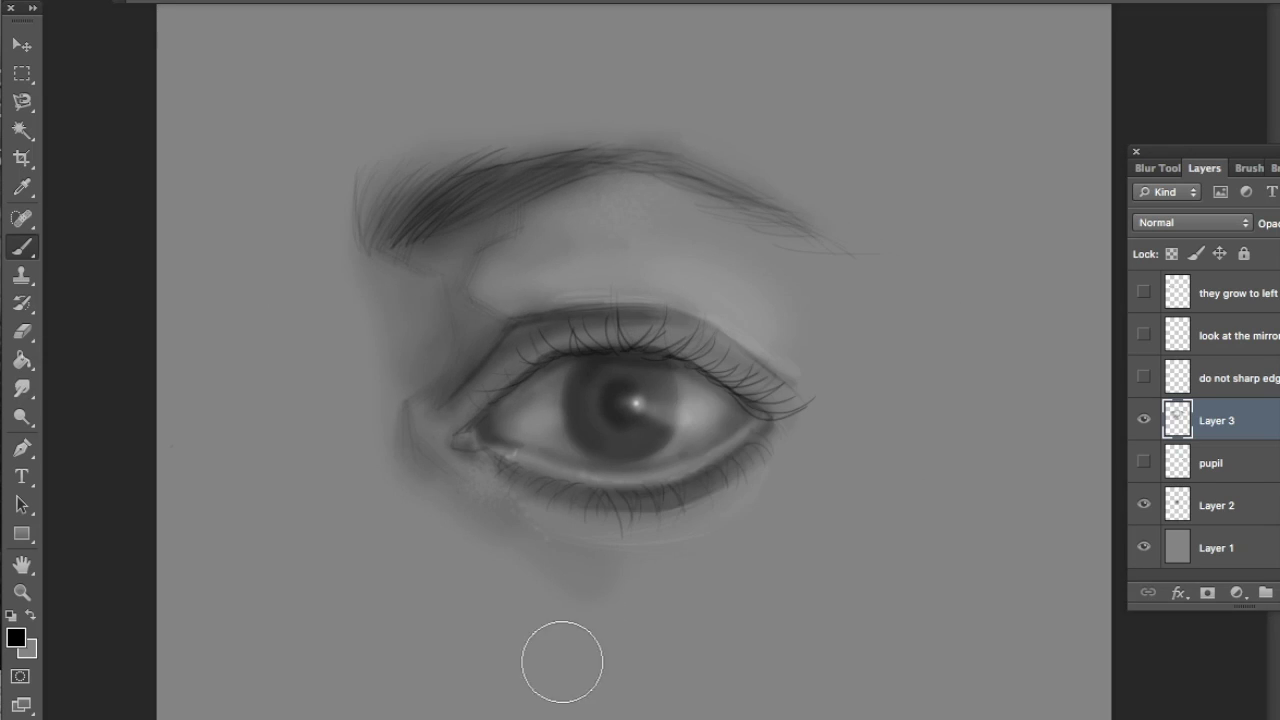
drag(848, 300, 820, 394)
right_click(980, 408)
click(850, 380)
key(Return)
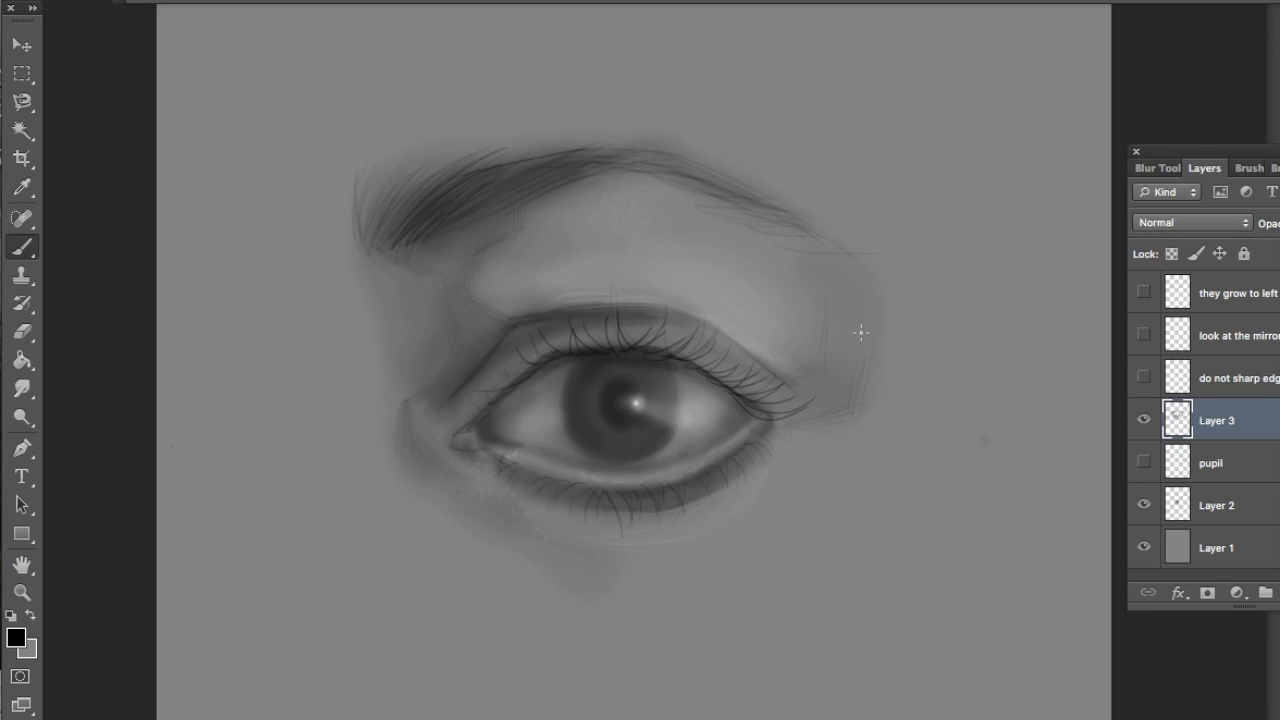
- Add soft white highlights to the side of the nose, above the inner eyebrow and above the upper lid crease
key(x)
right_click(409, 467)
key(Return)
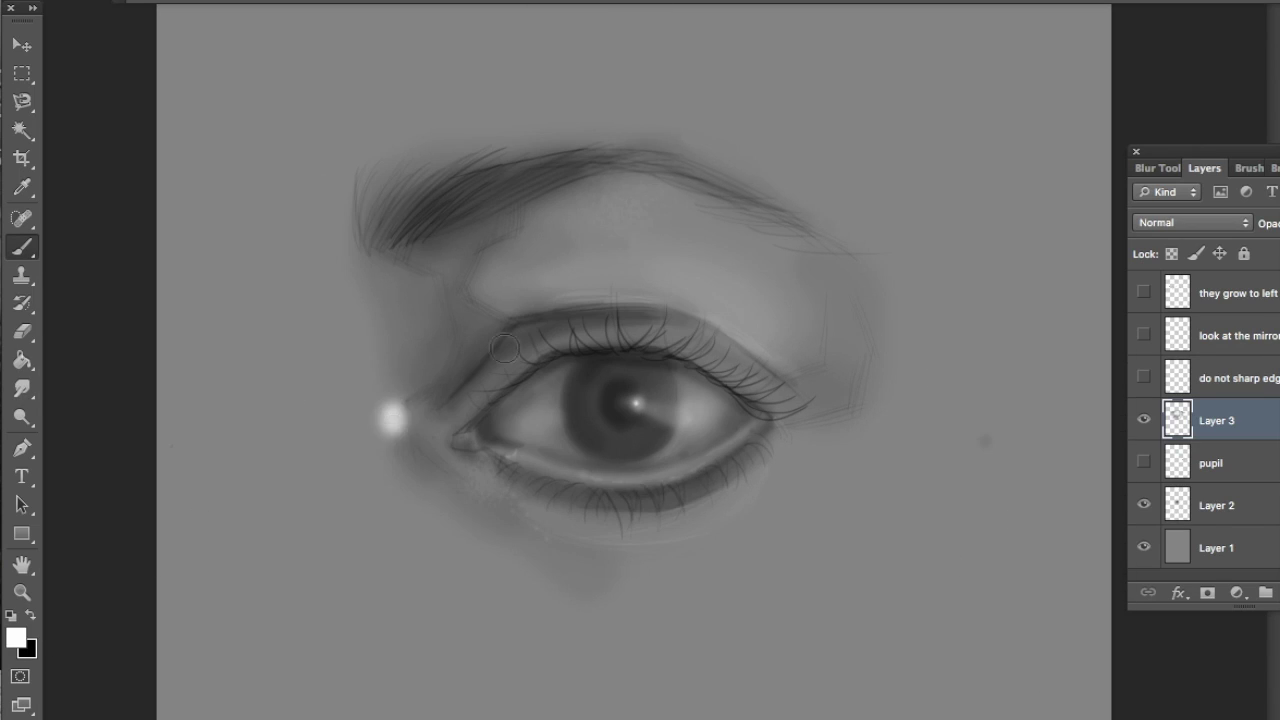
drag(385, 398, 392, 440)
drag(402, 155, 620, 133)
right_click(600, 324)
click(779, 376)
key(Return)
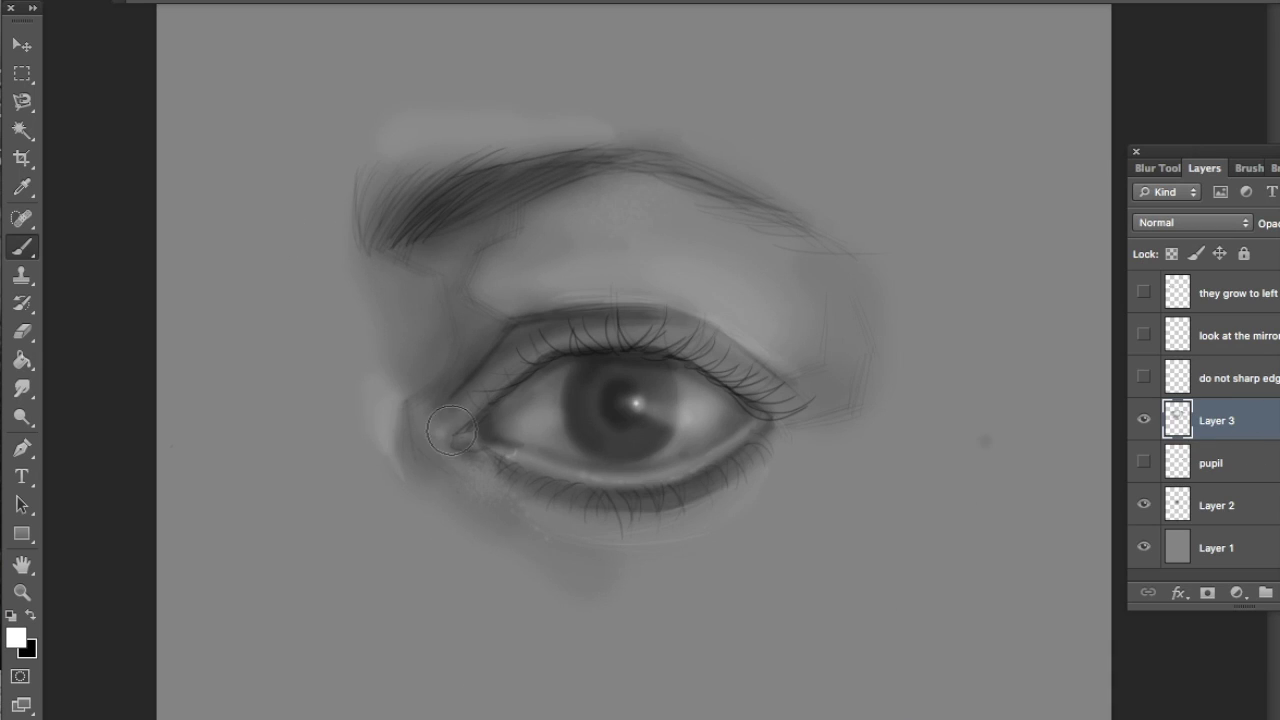
- Paint thin white highlights around the inner eye corner and below the lower lashes with a smaller brush
right_click(419, 467)
click(495, 519)
key(Return)
drag(523, 545, 547, 545)
- Sample the background grey and blend the highlight on the side of the nose with a larger soft brush
right_click(252, 222)
click(409, 274)
key(Return)
alt+click(1040, 378)
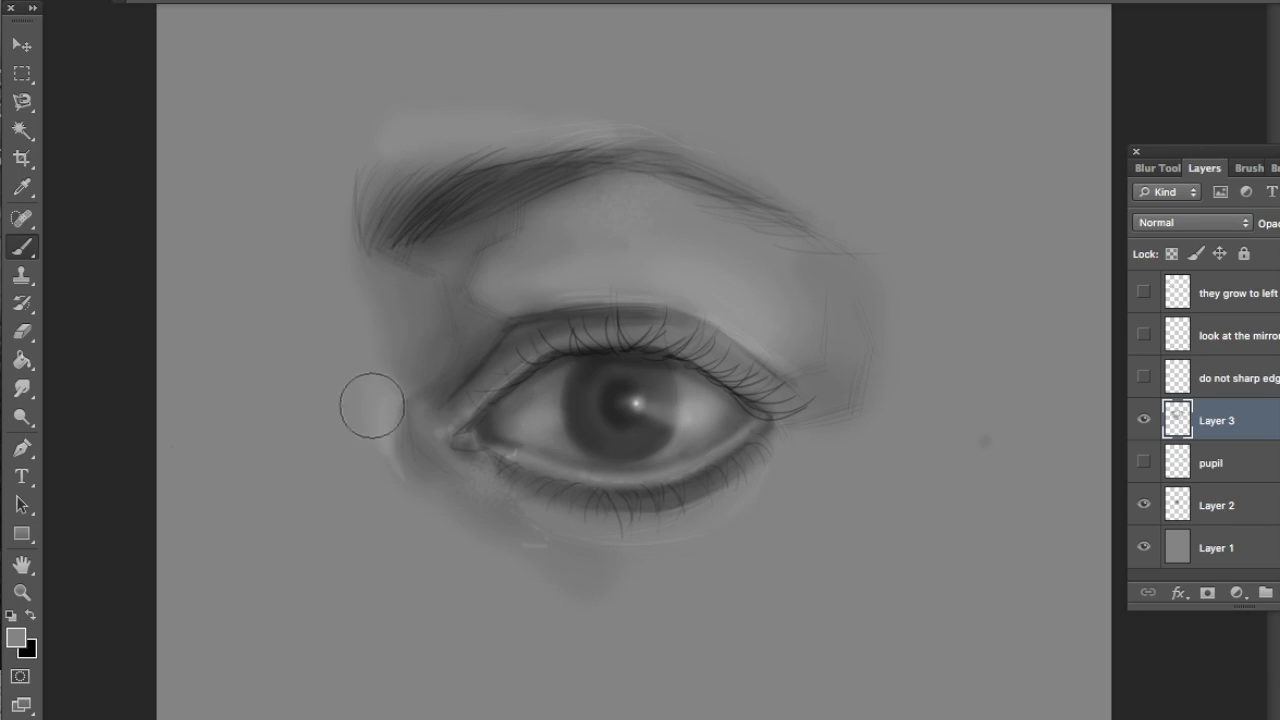
- Darken the iris around the pupil with a soft black brush
key(super+minus)
key(super+minus)
key(super+plus)
key(super+plus)
key(super+plus)
key(super+minus)
key(x)
right_click(634, 381)
click(683, 434)
key(Return)
key(super+plus)
key(super+plus)
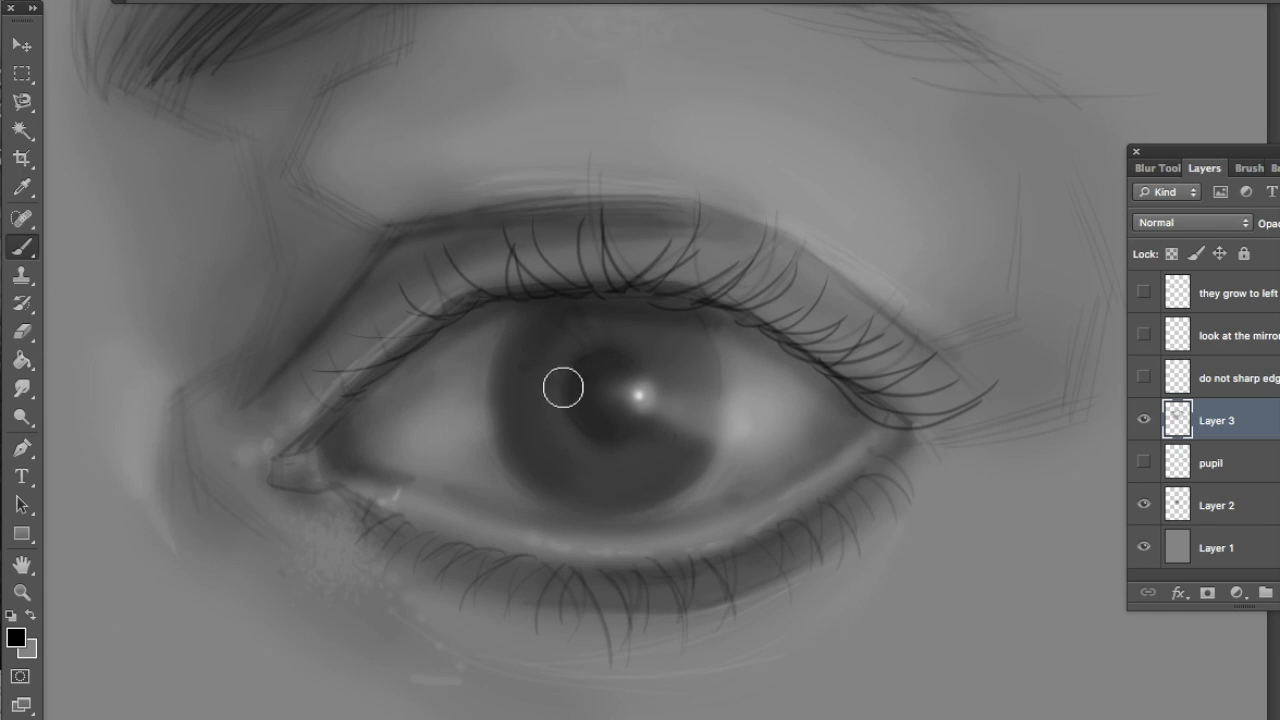
mouse_move(606, 488)
mouse_down()
mouse_move(608, 475)
mouse_move(551, 480)
mouse_up()
- Paint faint grey radial streaks outward from the pupil in the inner and lower parts of the iris
key(x)
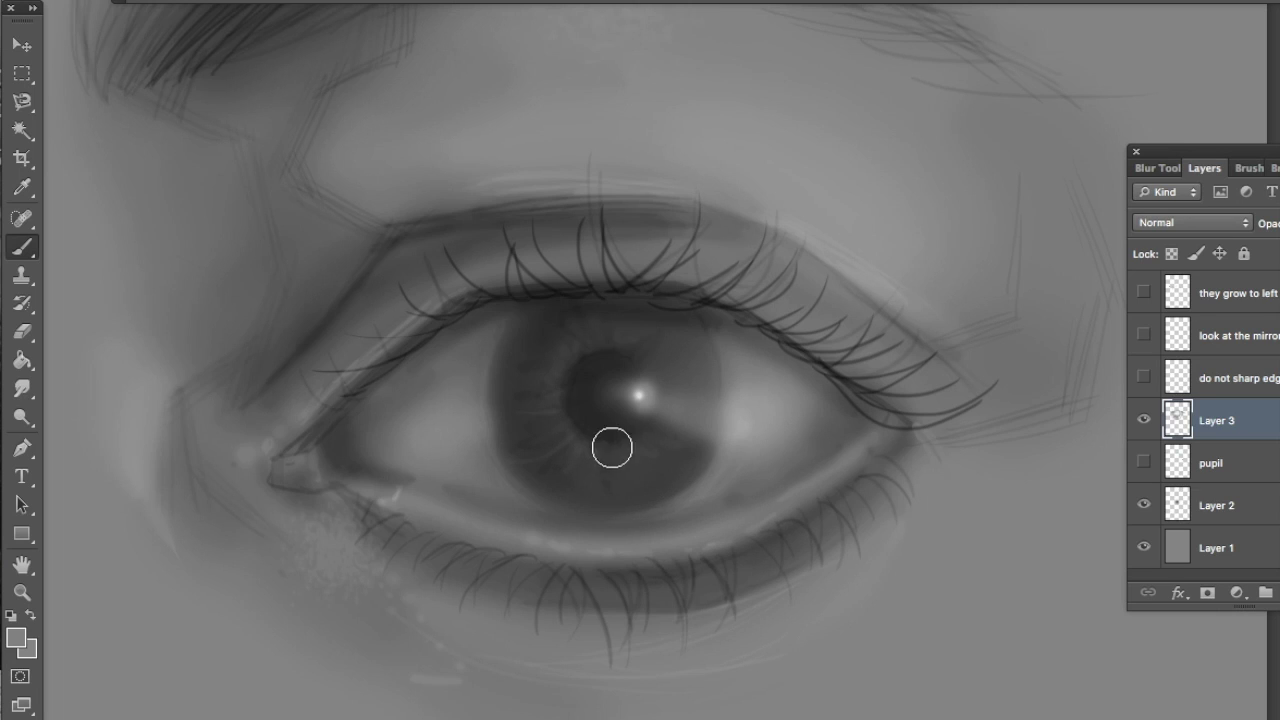
key(super+minus)
key(super+minus)
key(super+plus)
key(super+plus)
key(super+plus)
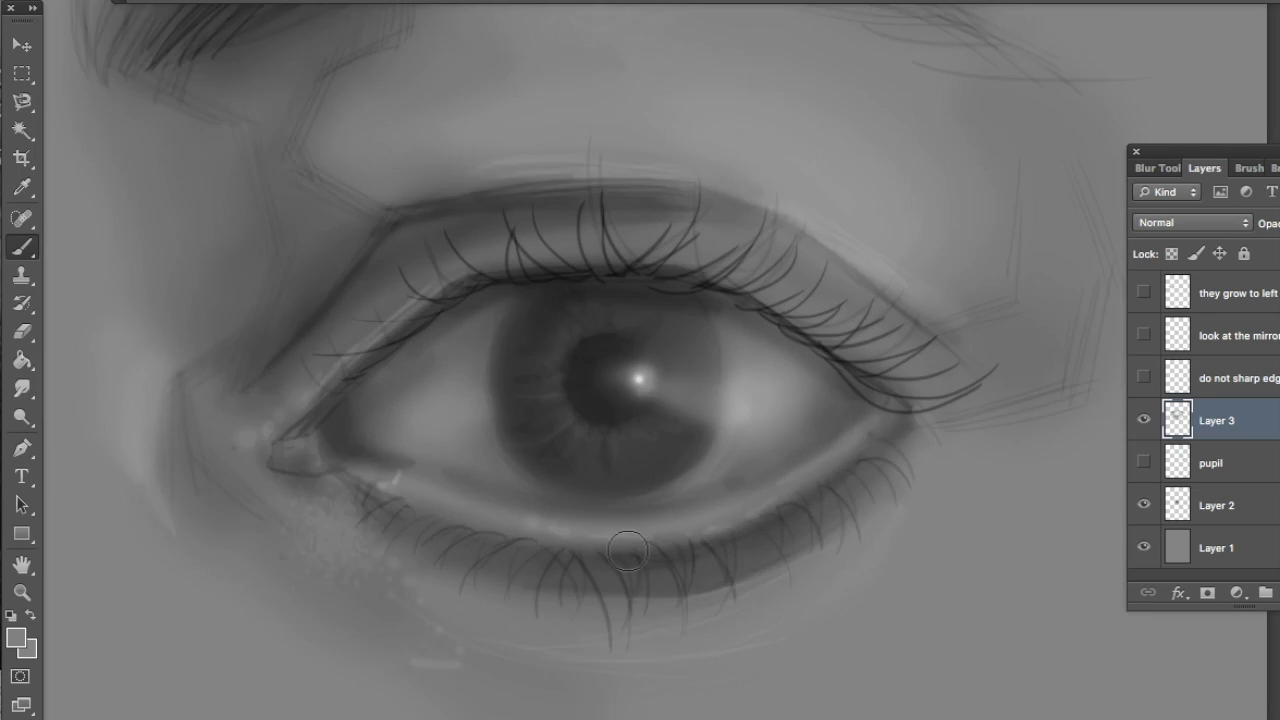
- Add fine dark radial fibres to the iris with a small brush and soften them with a larger one
key(x)
right_click(625, 484)
click(490, 496)
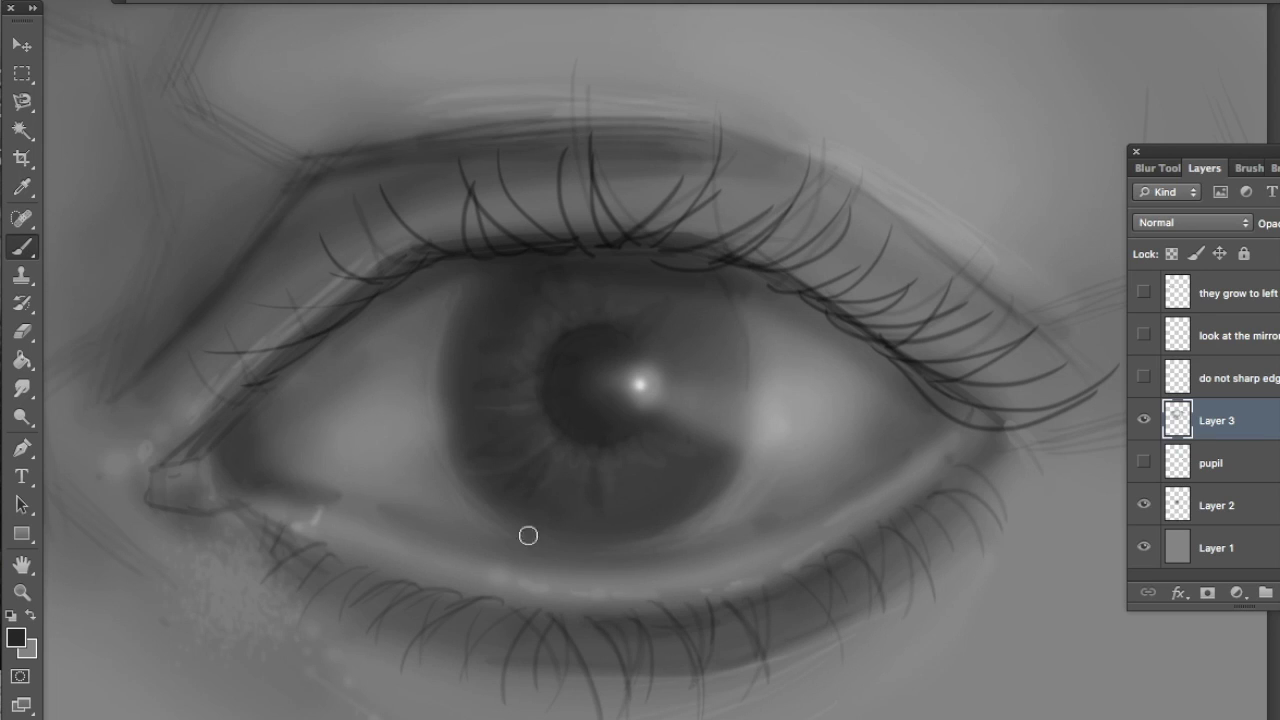
right_click(486, 618)
click(764, 519)
mouse_move(526, 454)
mouse_down()
mouse_move(508, 383)
mouse_move(522, 365)
mouse_move(570, 326)
mouse_move(635, 299)
mouse_up()
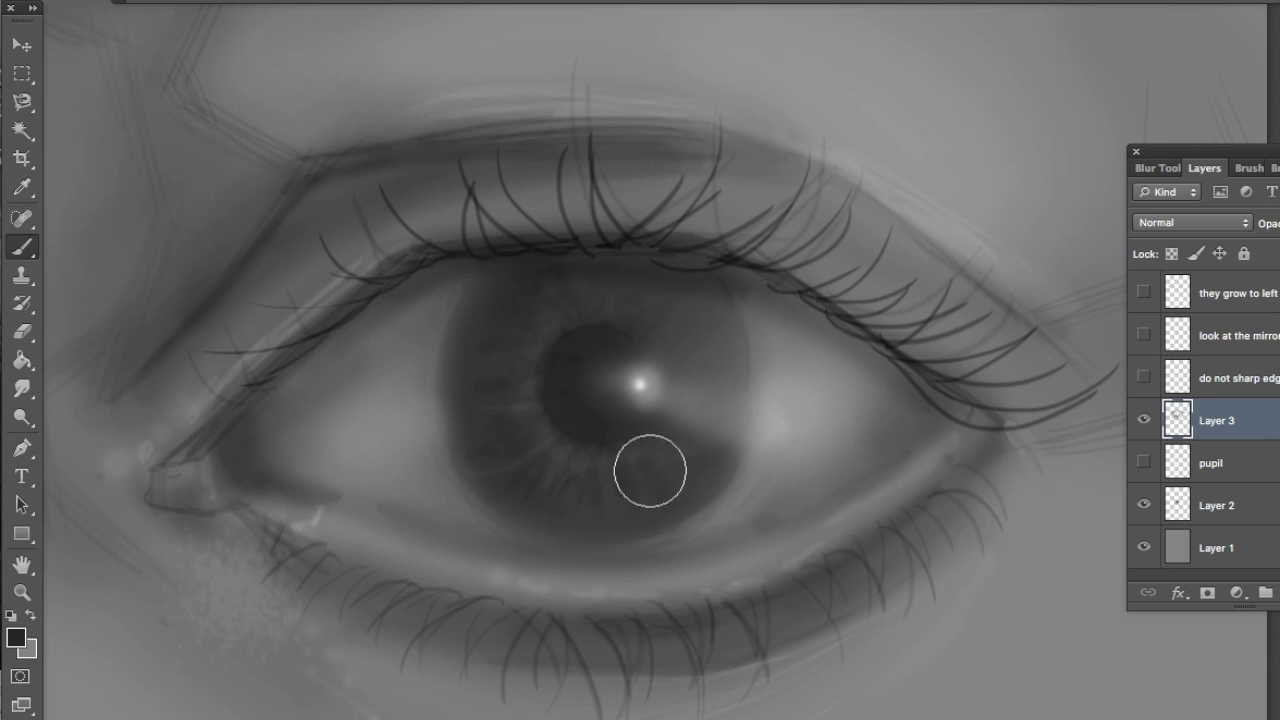
- Darken the inner corner of the eye white beside the tear duct with a small dark brush
key(ctrl+minus)
right_click(468, 419)
click(517, 517)
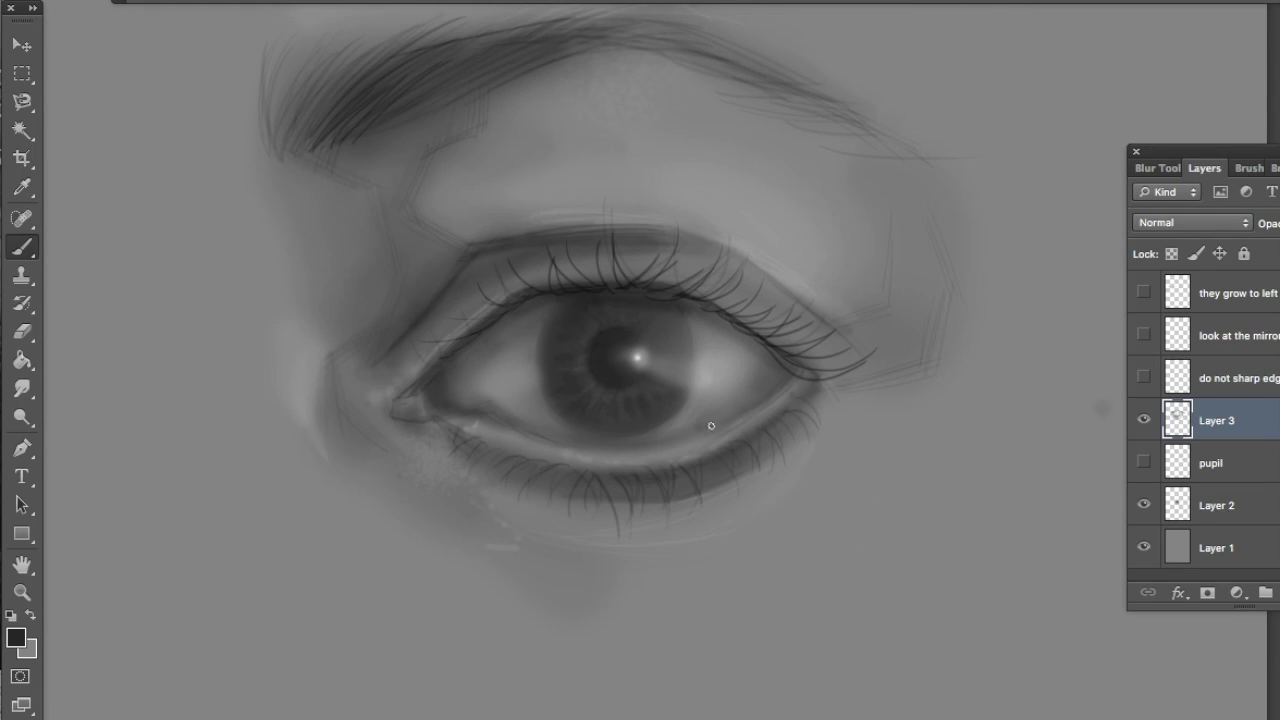
key(ctrl+minus)
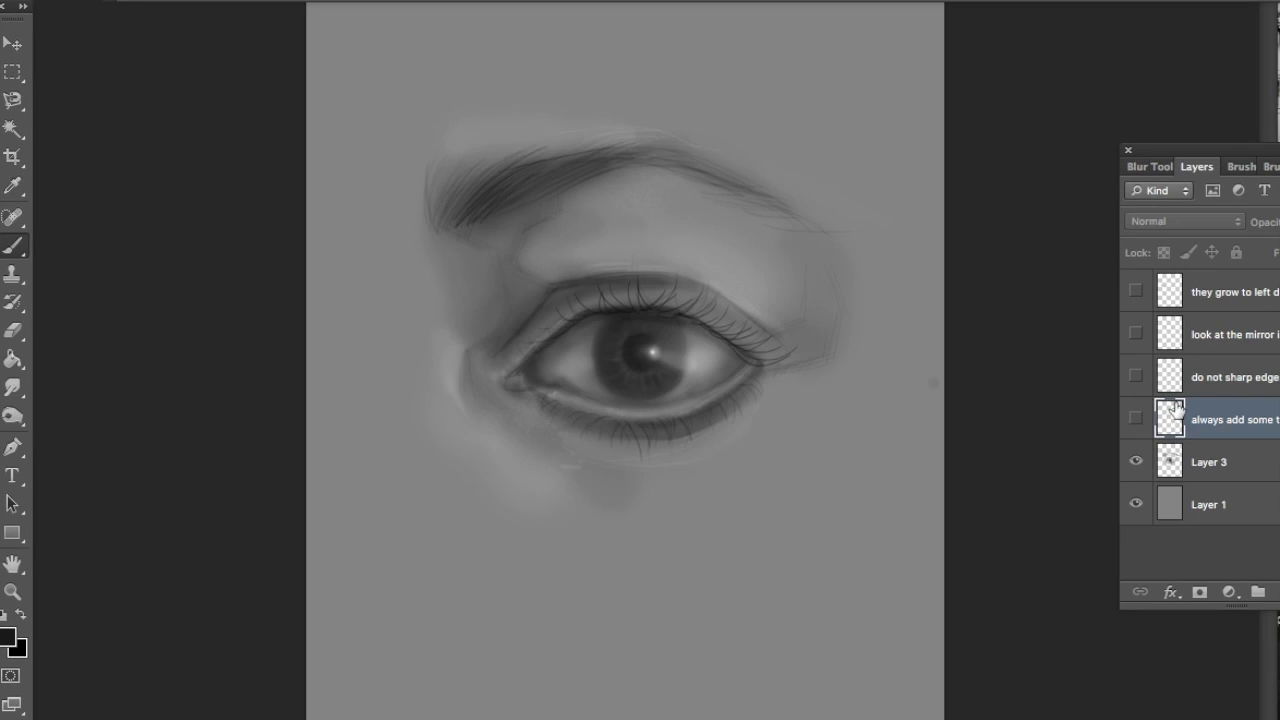
- Examine the note layer about adding texture brushes, hide it again, and select Layer 3
drag(1212, 160, 1163, 115)
click(1085, 373)
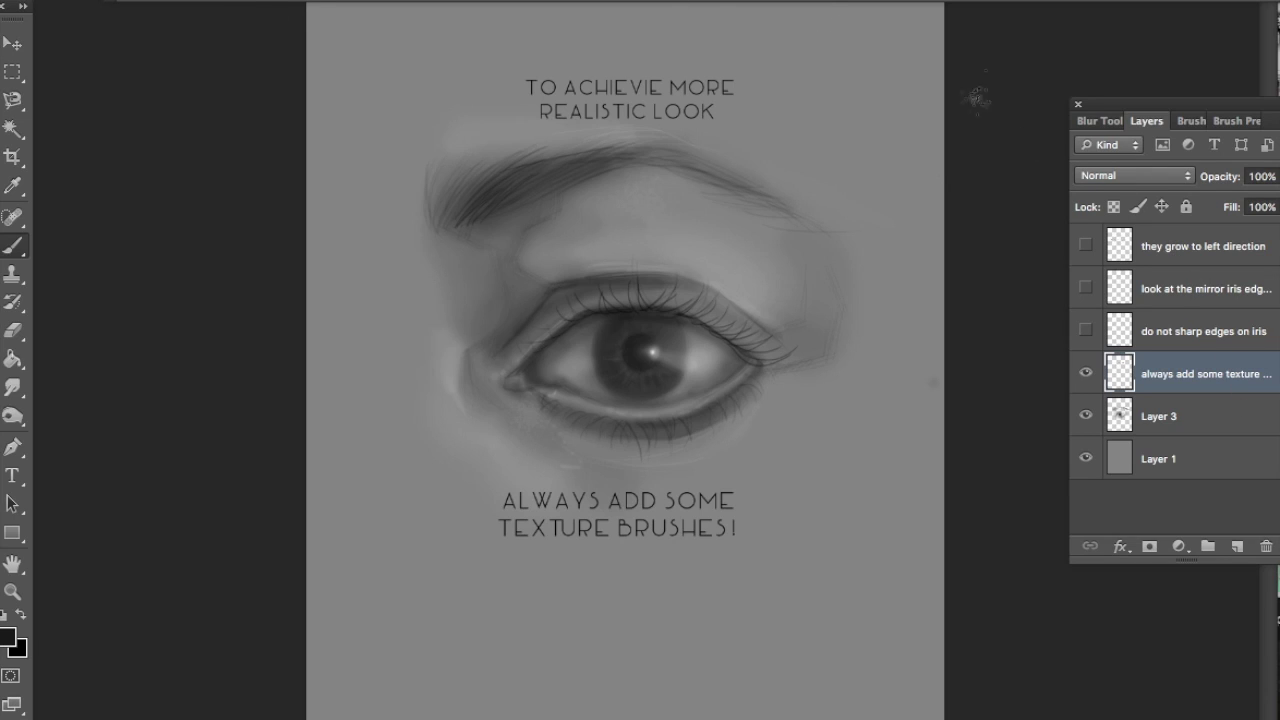
click(1085, 373)
key(ctrl+plus)
key(alt+bracketleft)
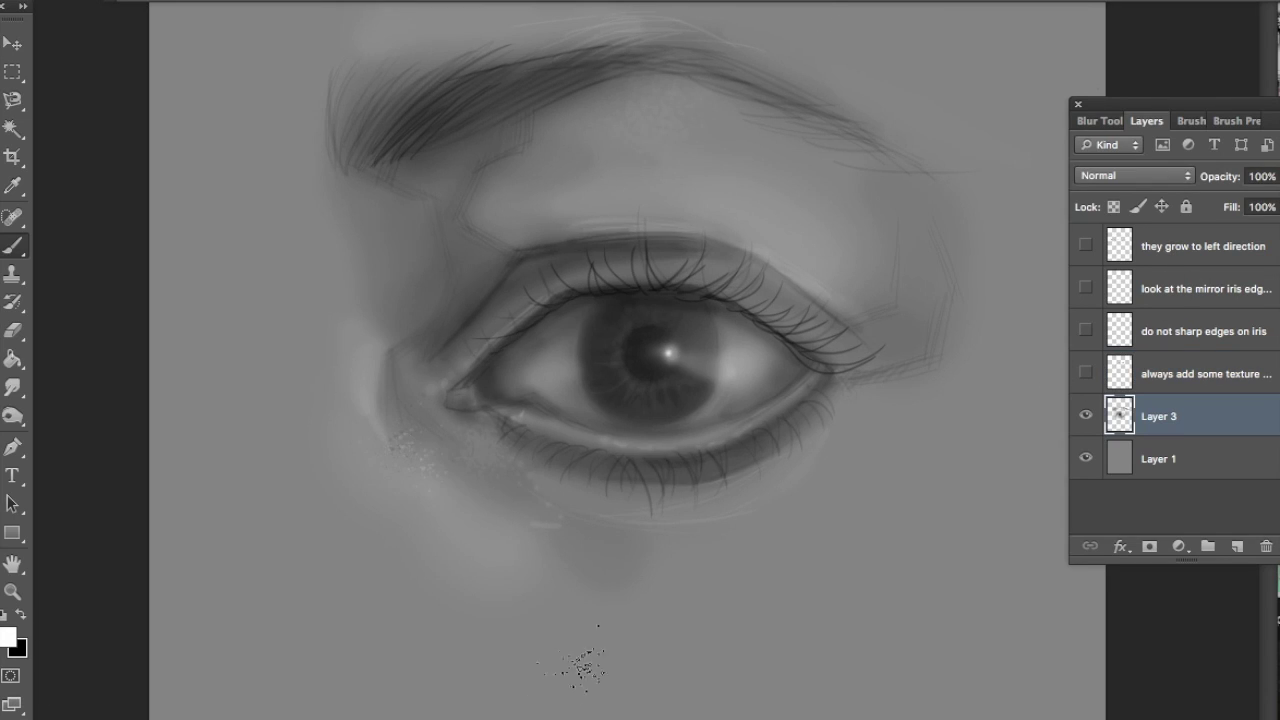
- Stamp white spatter texture on the skin below the inner eye corner along the edge of the under-eye shadow
drag(535, 487, 548, 508)
drag(415, 460, 449, 497)
right_click(479, 512)
drag(822, 604, 826, 590)
click(634, 624)
click(604, 501)
click(607, 420)
right_click(608, 420)
click(478, 515)
- Brighten and smooth the skin beneath the eyebrow's arch with a large soft white brush
right_click(618, 518)
click(789, 501)
click(467, 522)
click(543, 3)
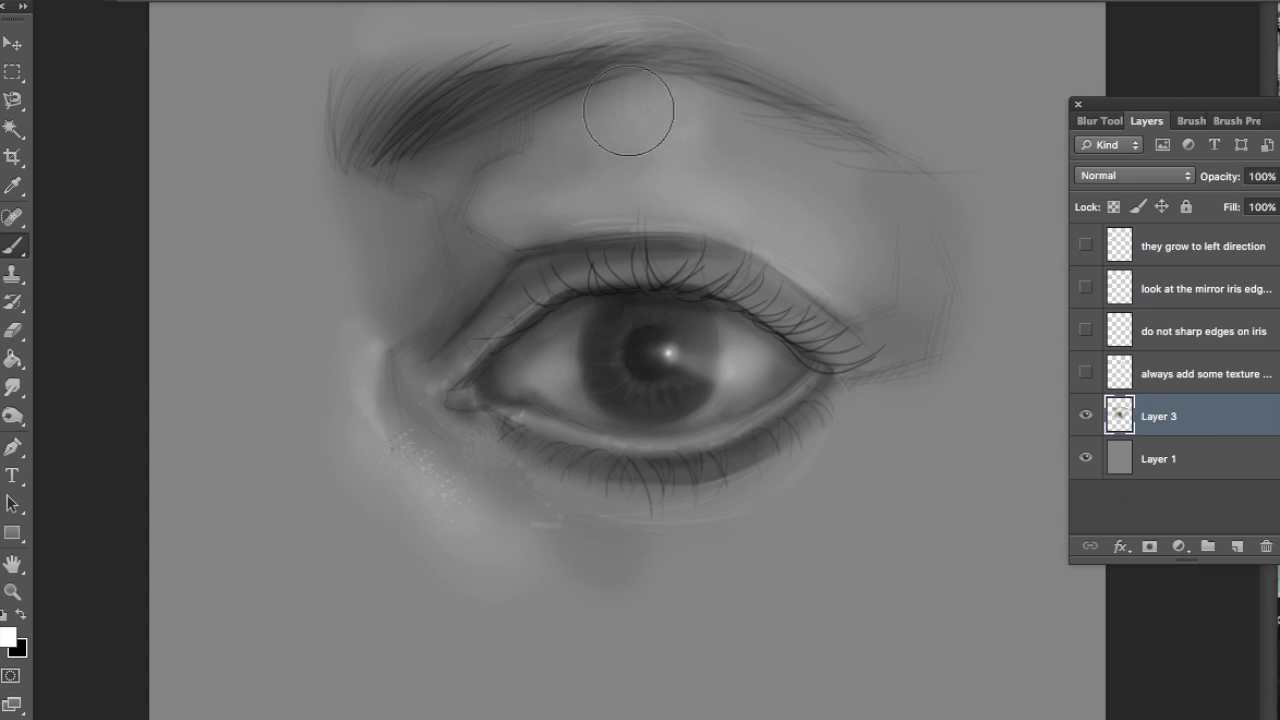
- Sketch thin black contour lines along the under-eye shadow from the inner corner to below the lower lashes
right_click(670, 265)
scroll(986, 457, down, 3)
scroll(991, 449, up, 3)
scroll(1014, 400, down, 3)
key(Return)
key(x)
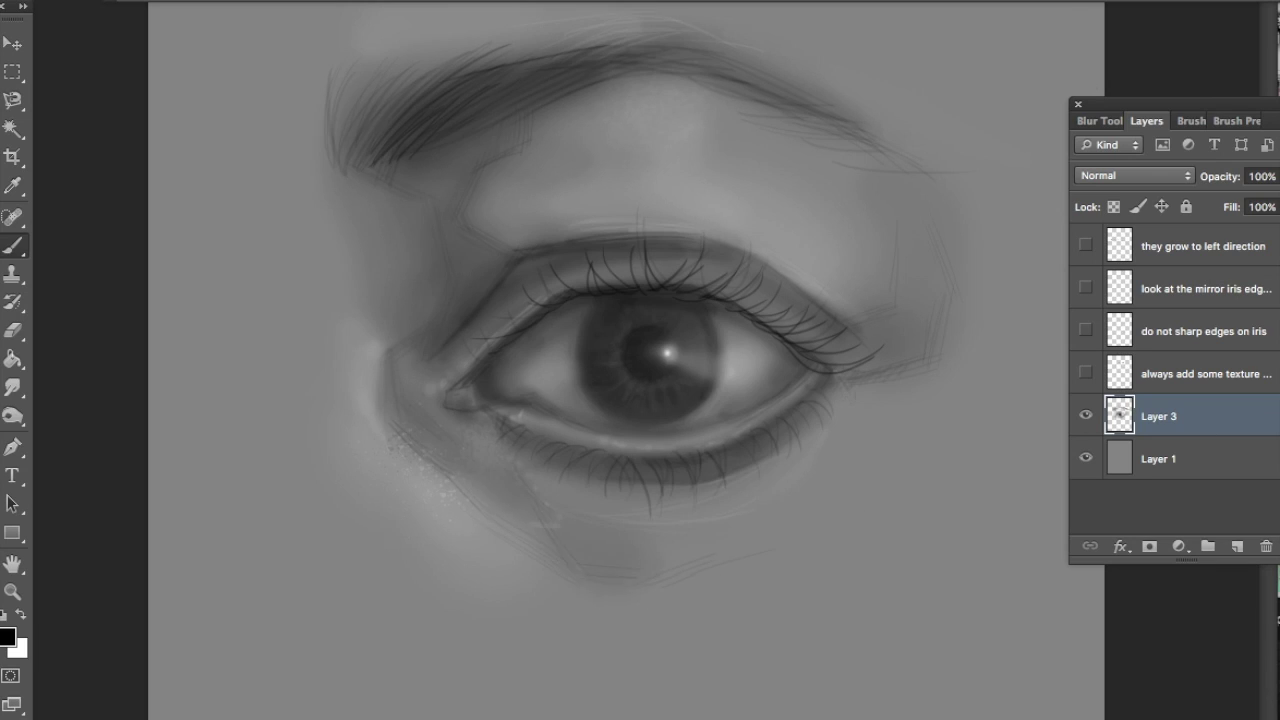
- Sample the skin tone beside the inner eye corner and soften the bright edge of the shadow there
key(x)
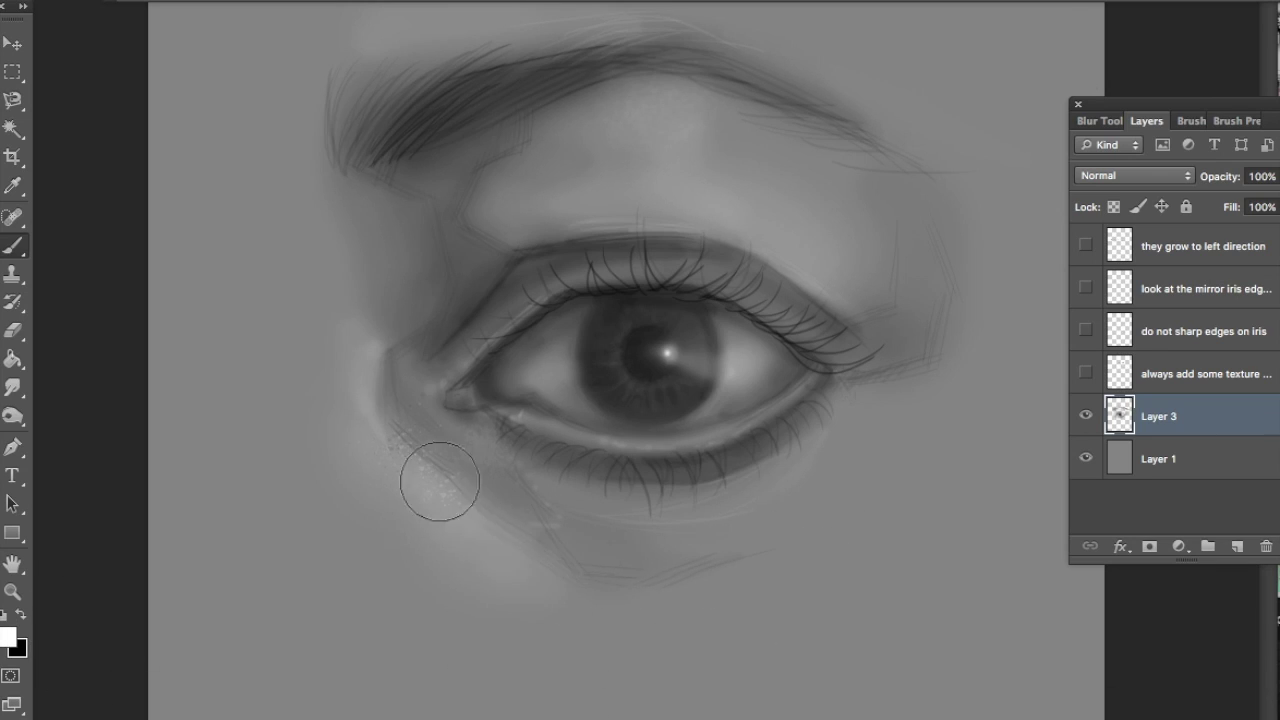
key(x)
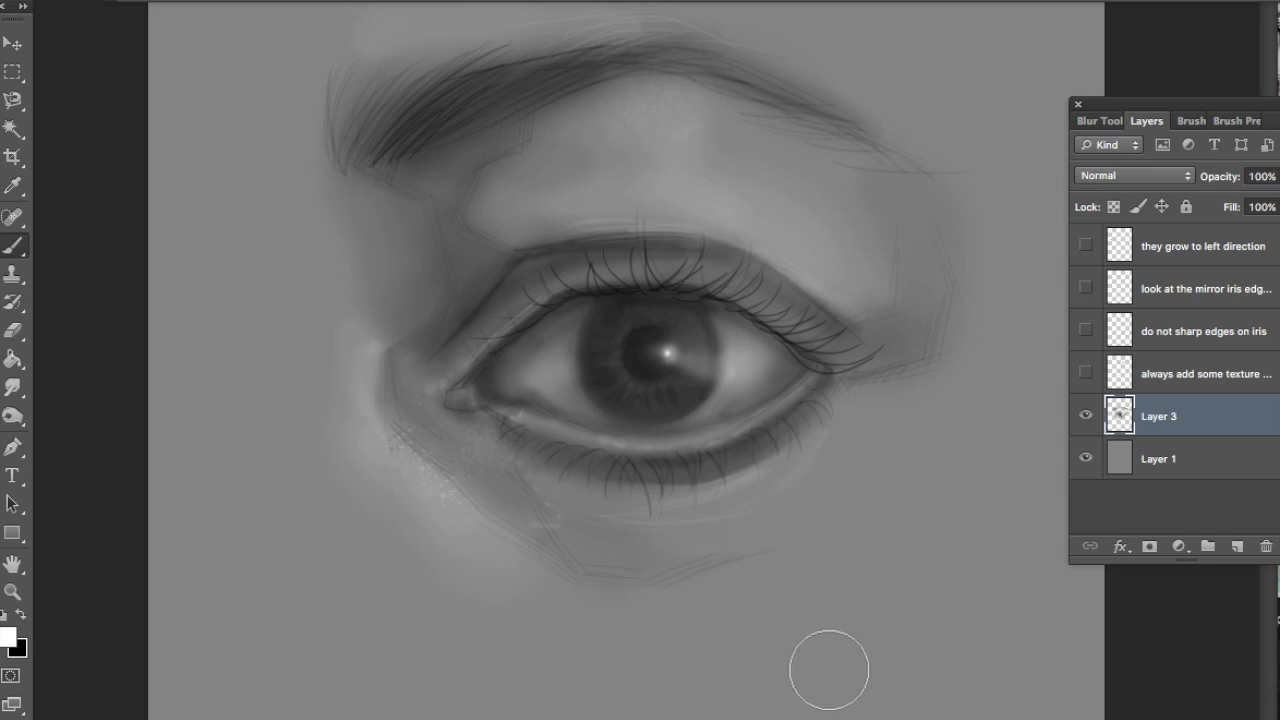
right_click(736, 364)
click(774, 414)
click(699, 398)
click(551, 5)
alt+click(371, 345)
drag(371, 343, 388, 343)
- Switch to white with a different brush and paint fine highlights on the tear duct and inner lower lid
click(3, 615)
click(20, 615)
right_click(568, 386)
click(605, 438)
drag(441, 397, 480, 415)
- Choose a spatter brush and stamp subtle white skin texture above the inner half of the eyebrow
scroll(860, 200, up, 3)
right_click(869, 203)
right_click(663, 146)
click(857, 199)
mouse_move(520, 125)
mouse_down()
mouse_move(365, 142)
mouse_move(520, 112)
mouse_up()
right_click(520, 112)
scroll(786, 243, down, 3)
click(670, 297)
key(Return)
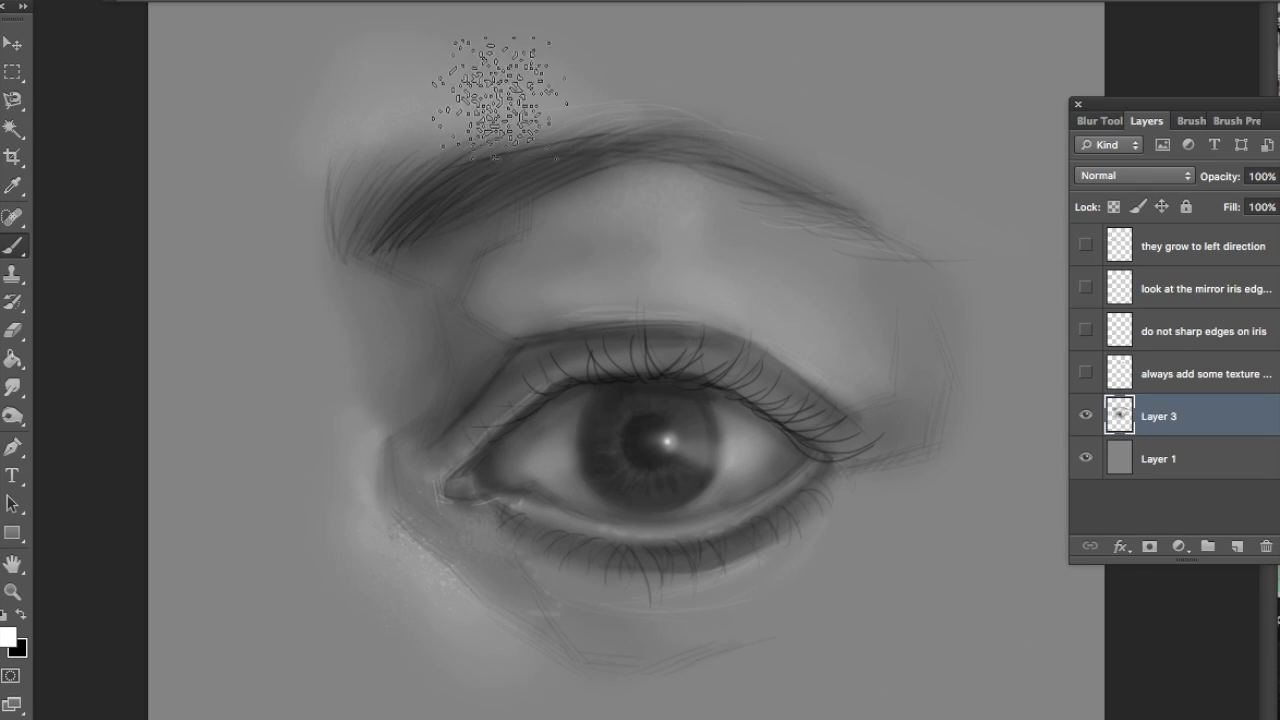
- Blend the shadow between the eyebrow's inner end and the eye with a soft dark grey brush
key(super+minus)
key(x)
right_click(620, 406)
scroll(800, 600, up, 3)
click(734, 614)
key(Return)
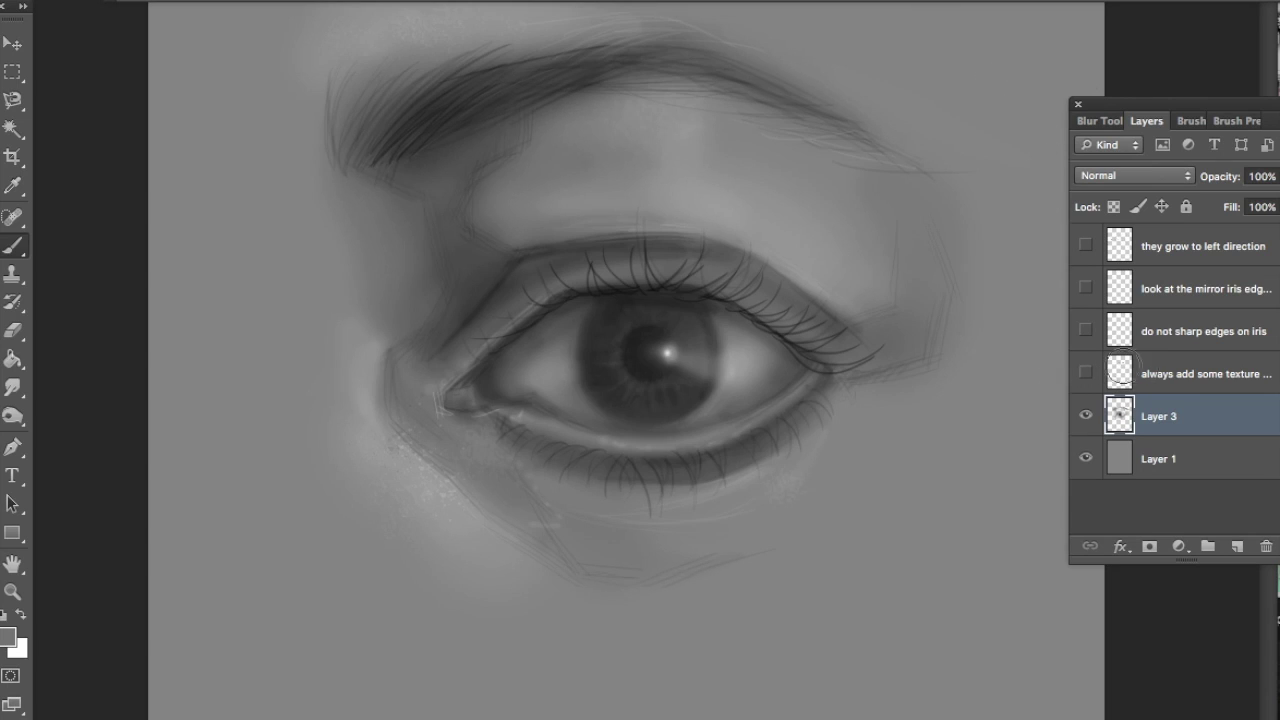
key(ctrl+minus)
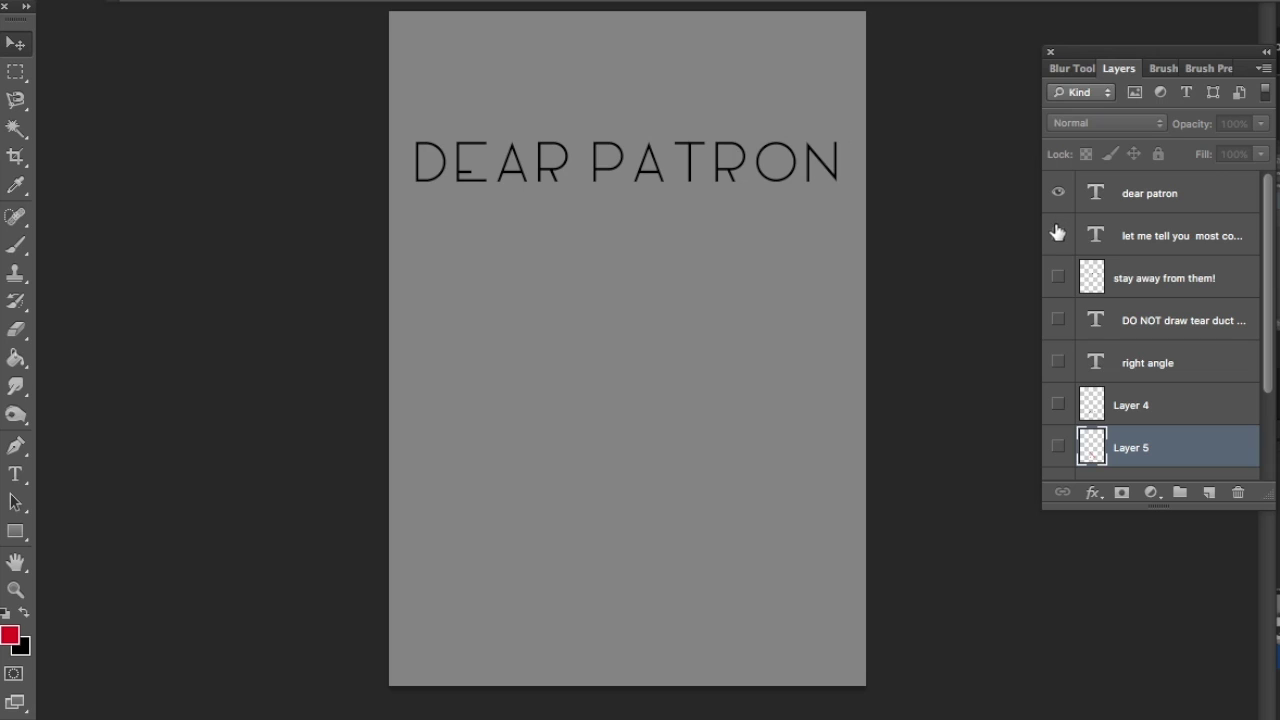
- View the introductory notes about common beginner mistakes and staying away from them, hiding each after reading
click(1057, 236)
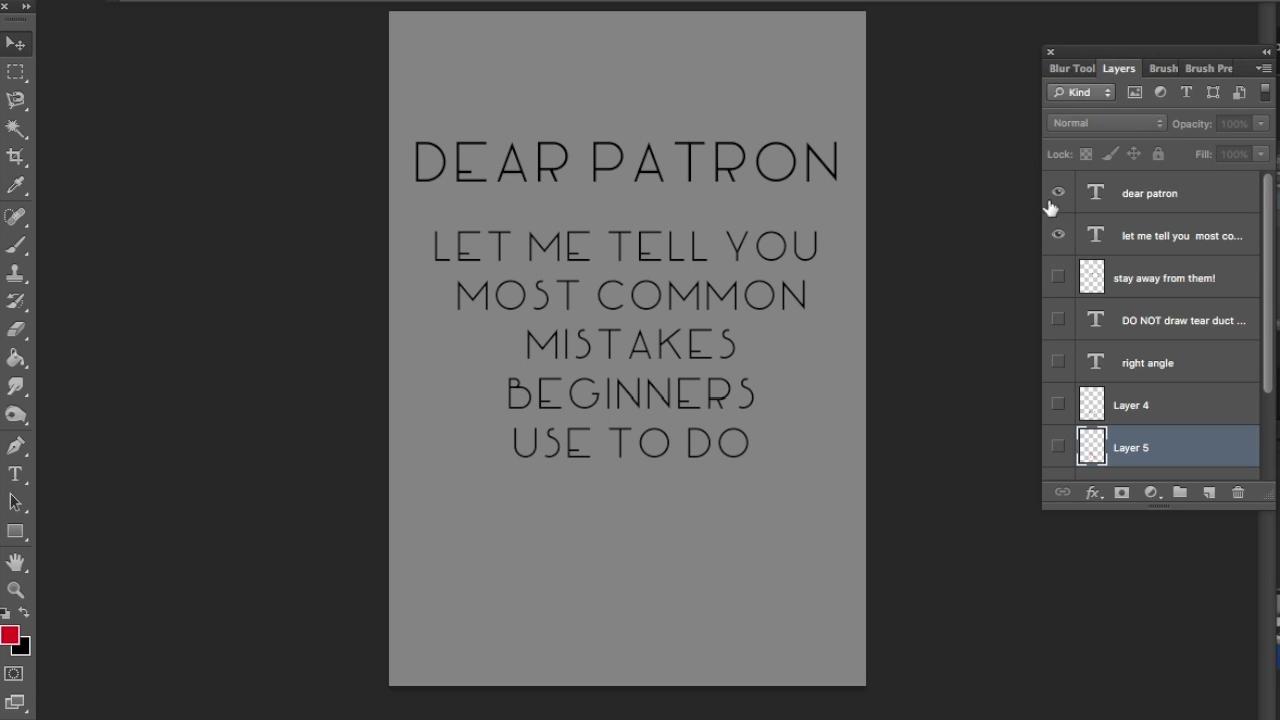
click(1057, 192)
click(1058, 236)
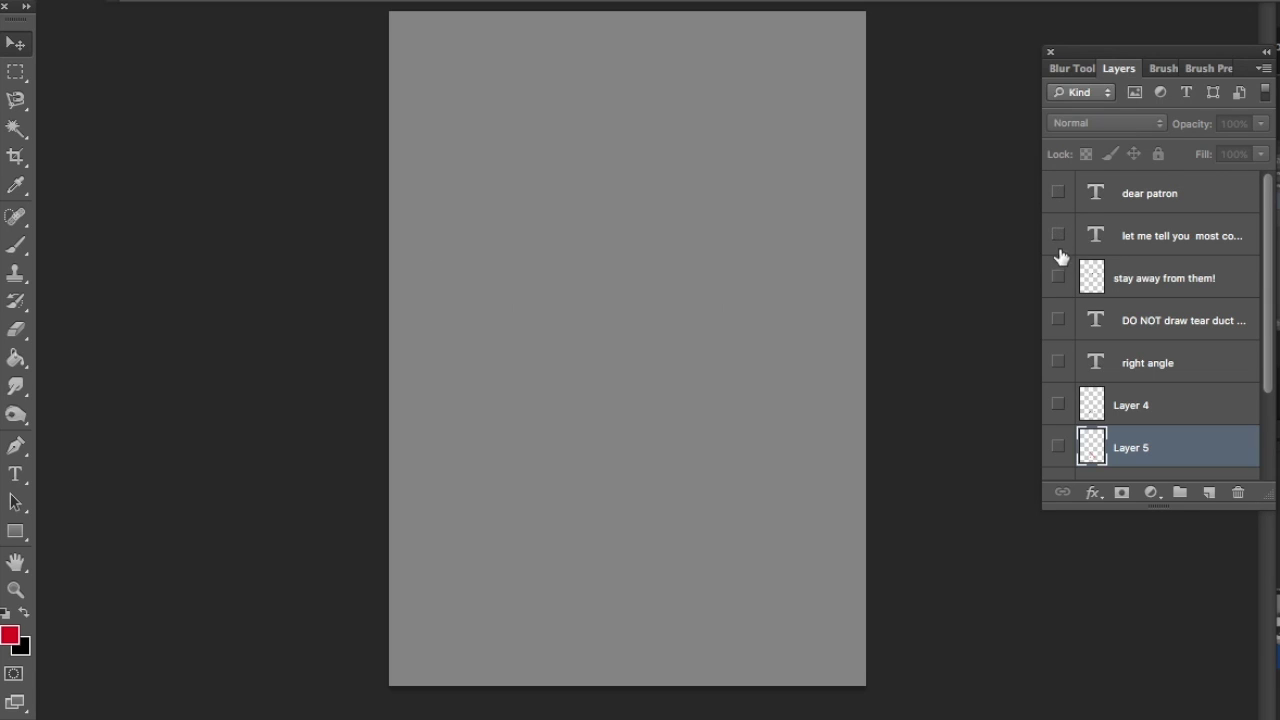
click(1058, 278)
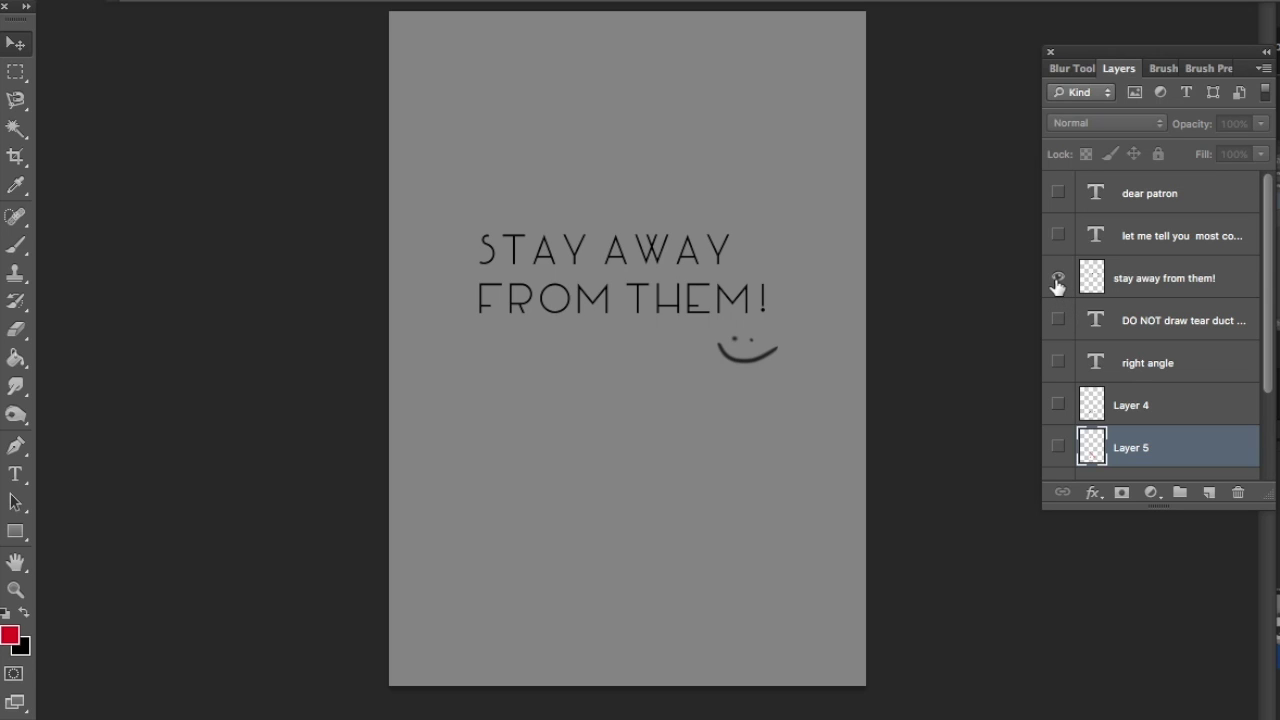
click(1059, 279)
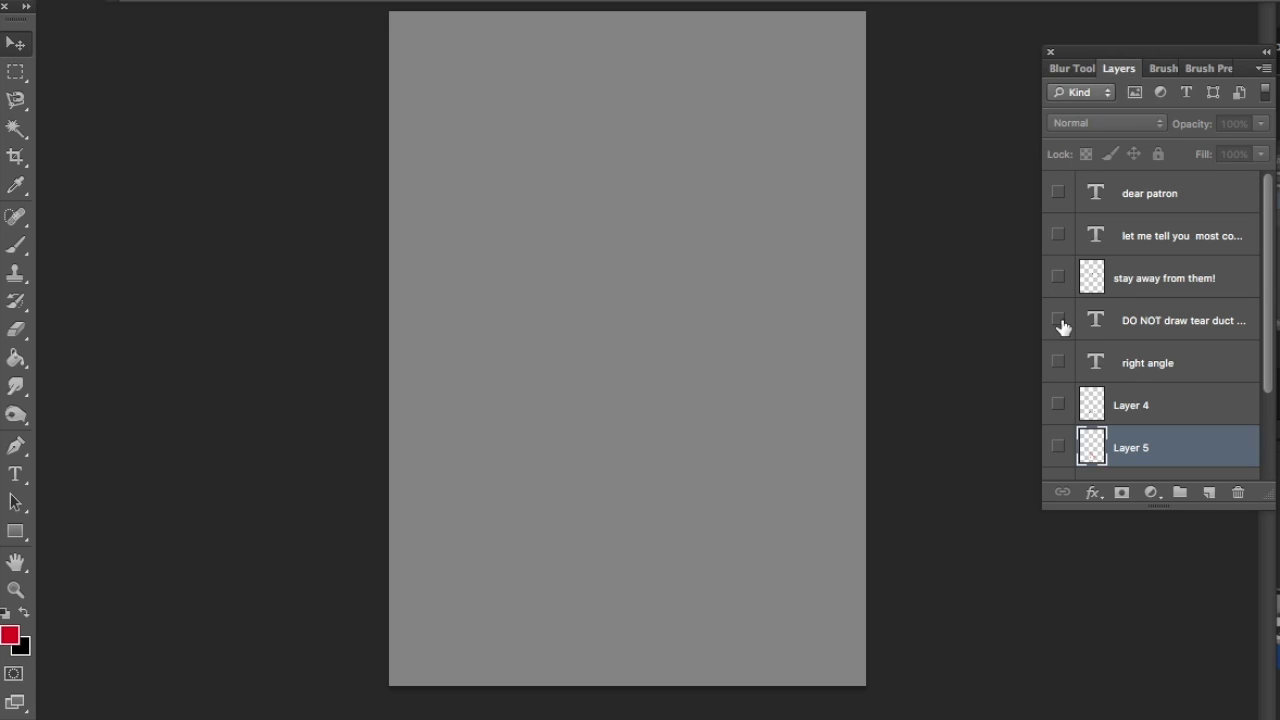
- Show the "DO NOT draw tear duct" and "right angle" texts with the Layer 4 and Layer 5 sketches
click(1058, 320)
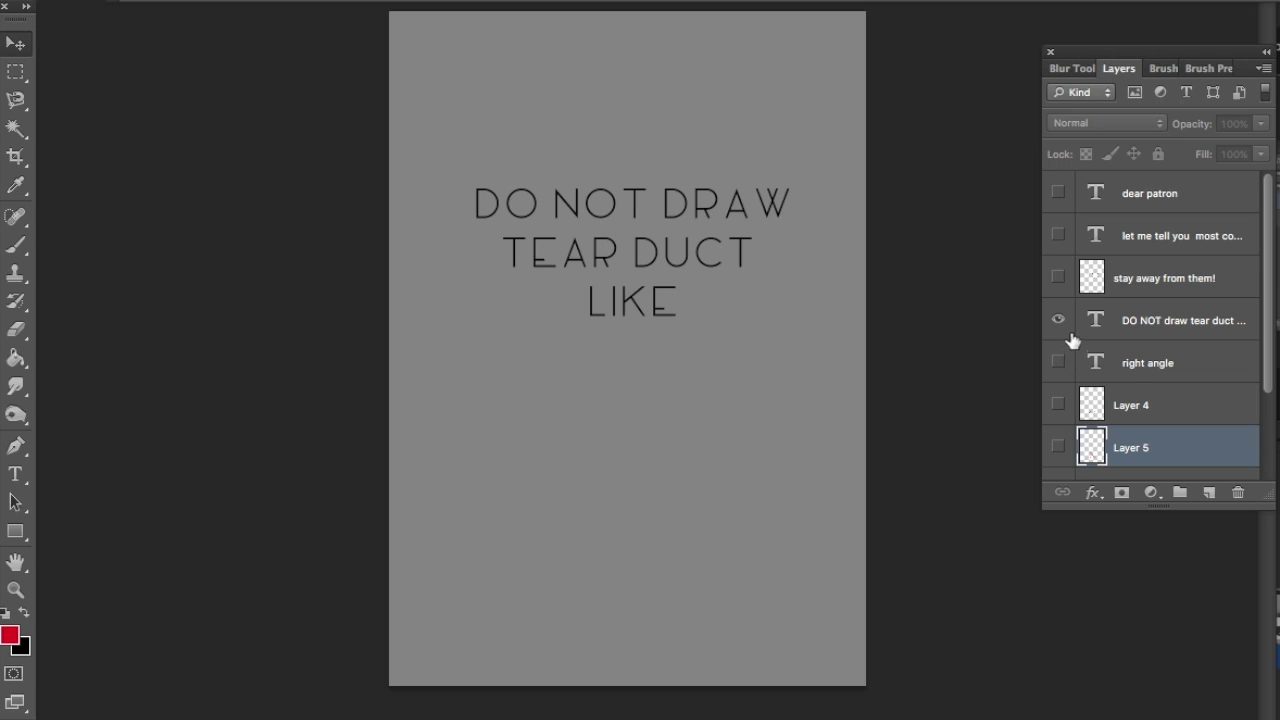
click(1058, 362)
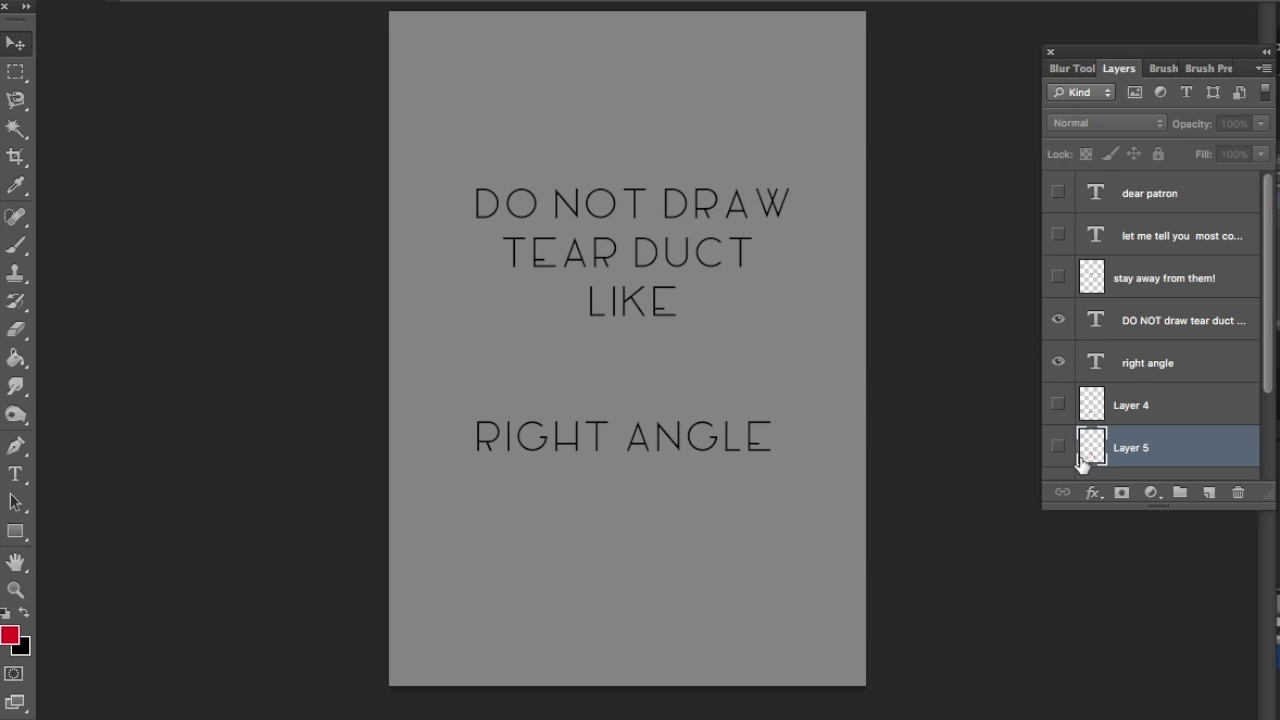
click(1057, 408)
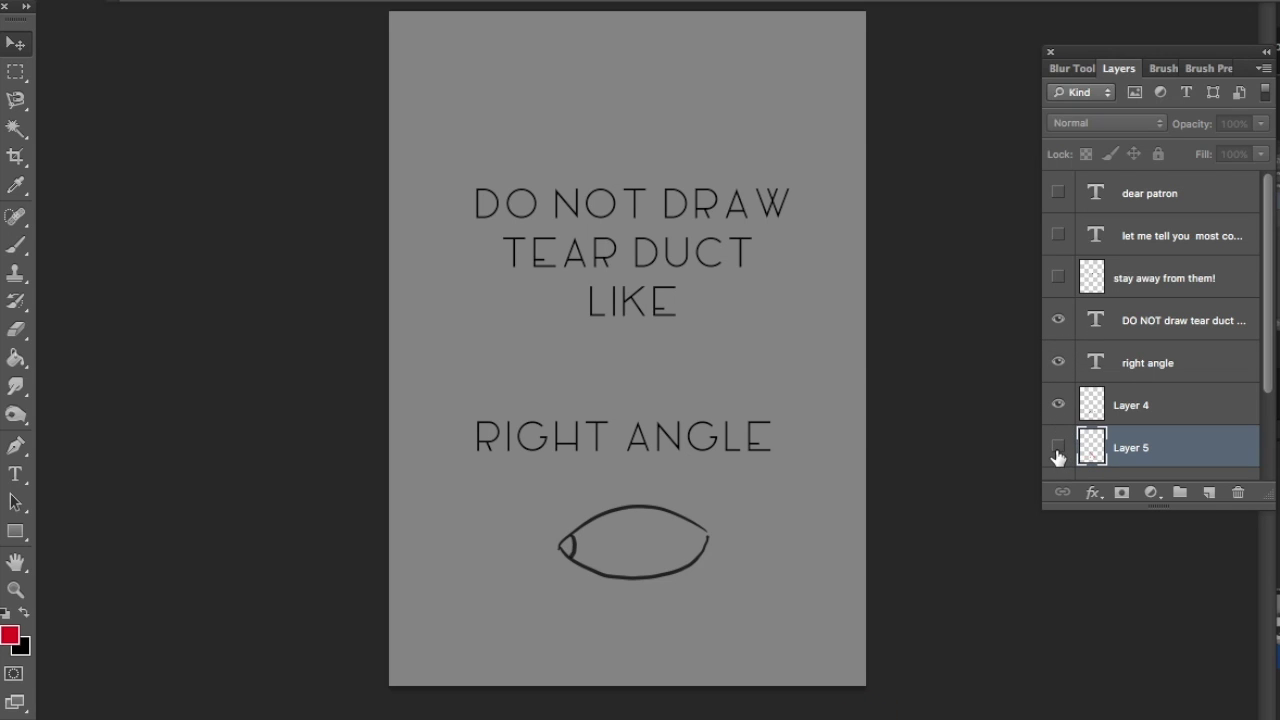
click(1059, 448)
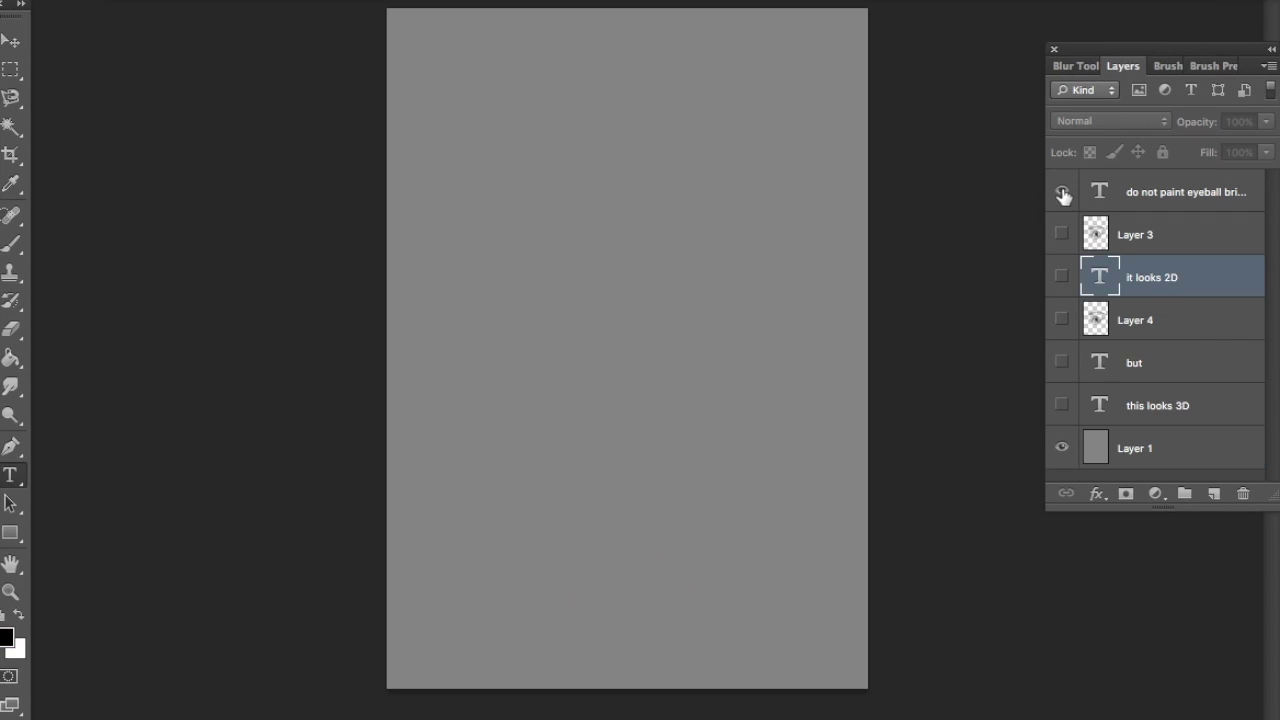
- View the bright white eyeball example on Layer 3 with its warning and "it looks 2D" texts, and hide all three
click(1061, 192)
click(1062, 234)
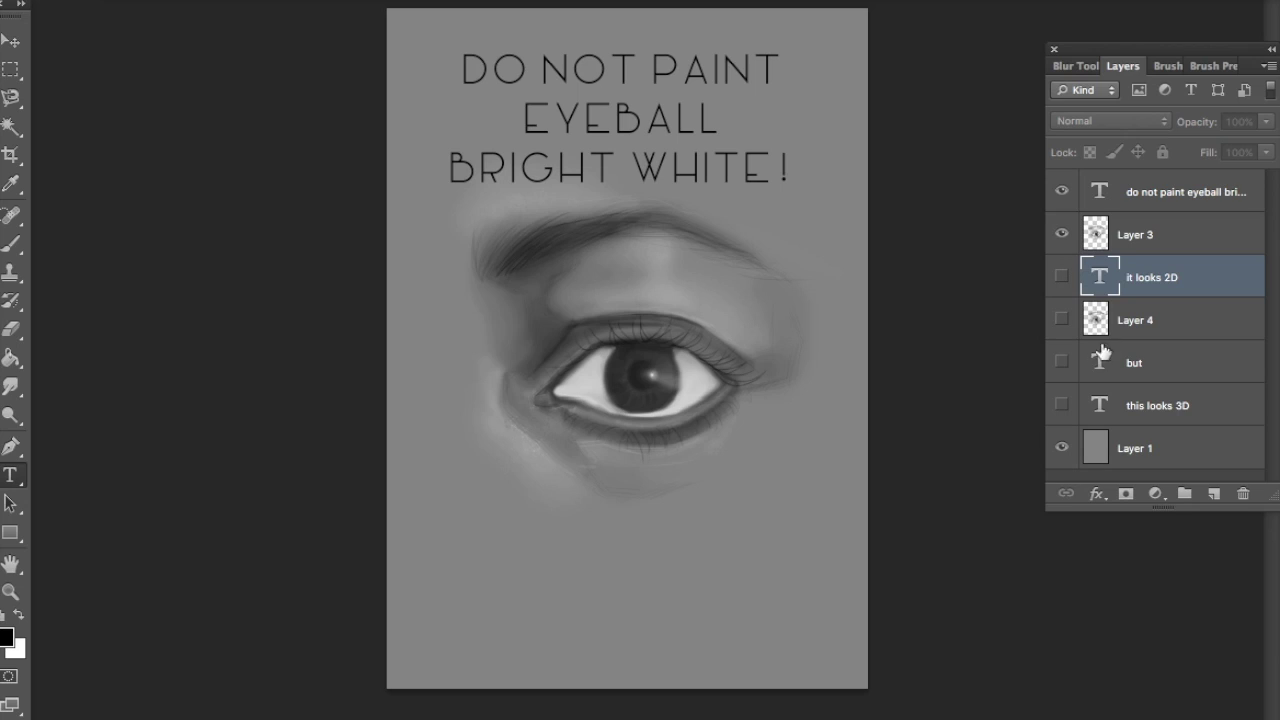
click(1062, 277)
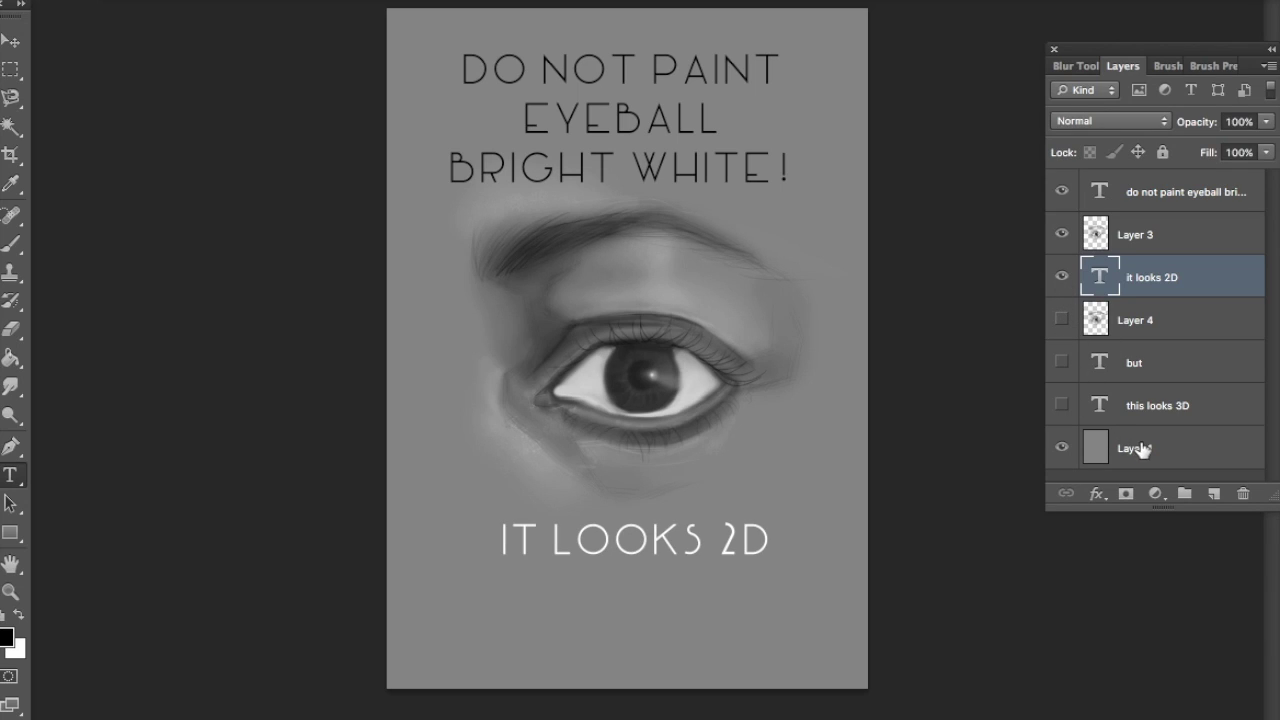
click(1062, 277)
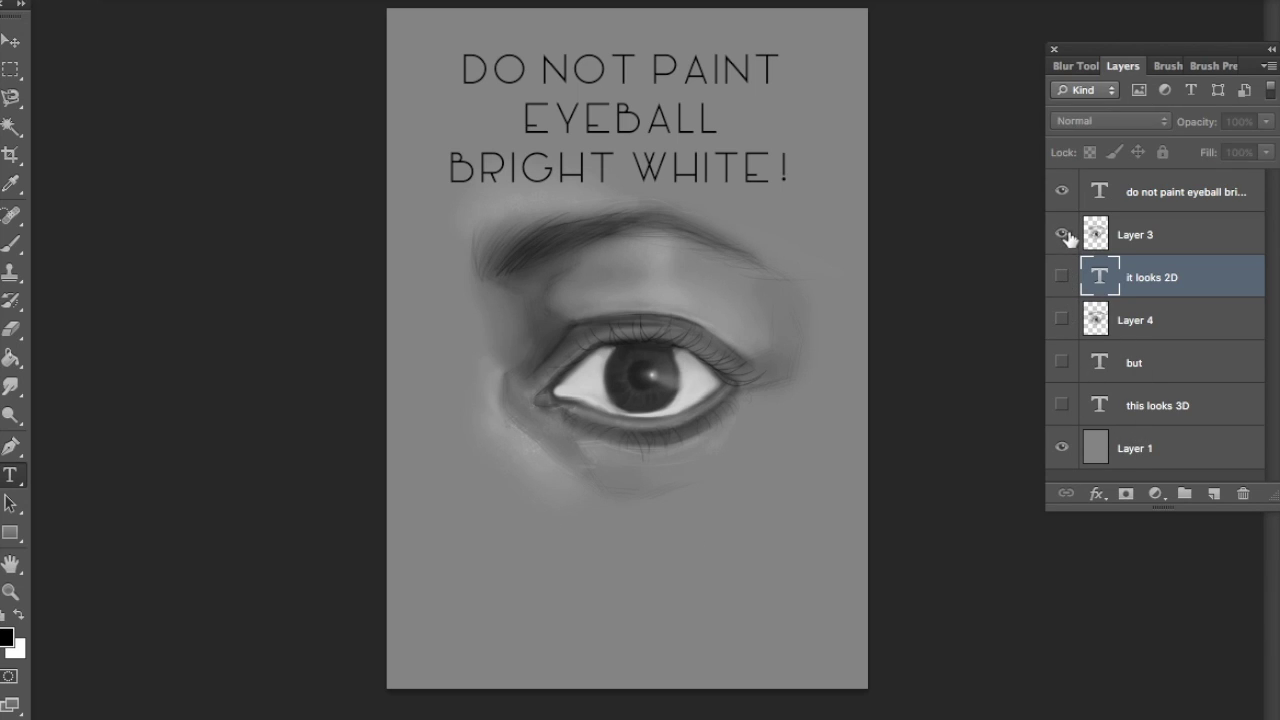
click(1062, 234)
click(1061, 192)
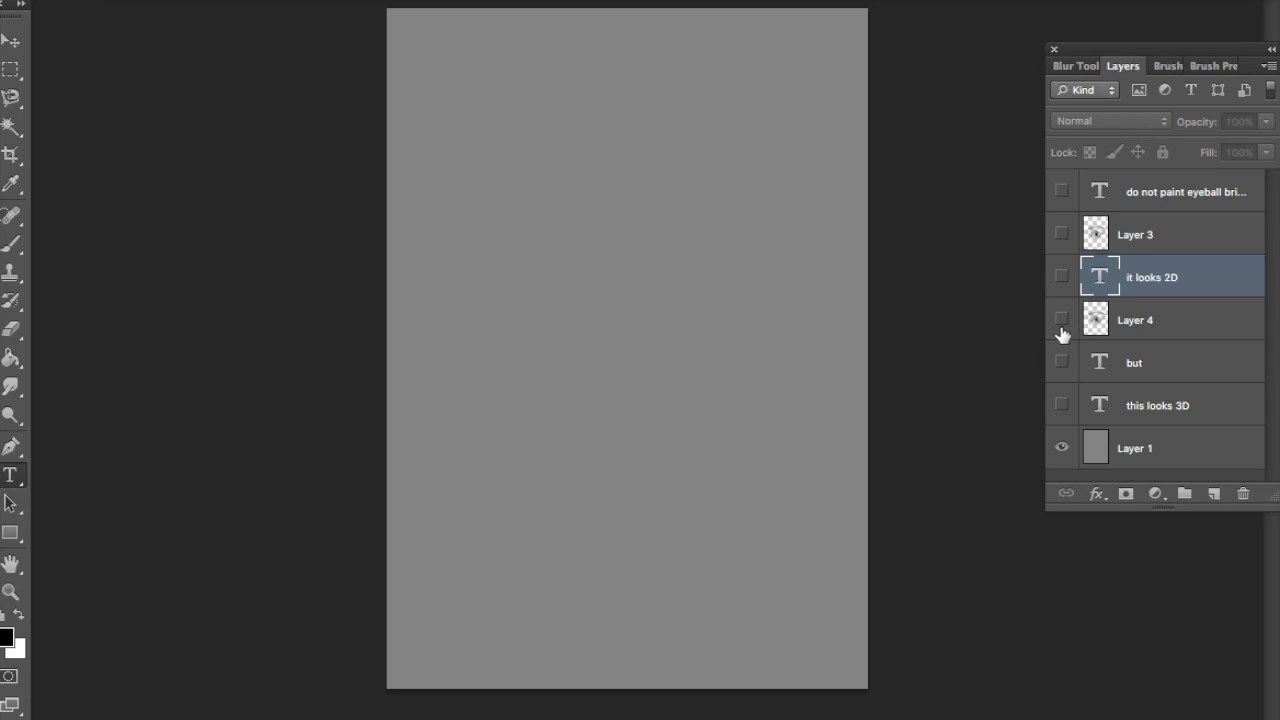
- Show the shaded eyeball example on Layer 4 together with the "but" and "this looks 3D" texts
click(1062, 320)
click(1062, 362)
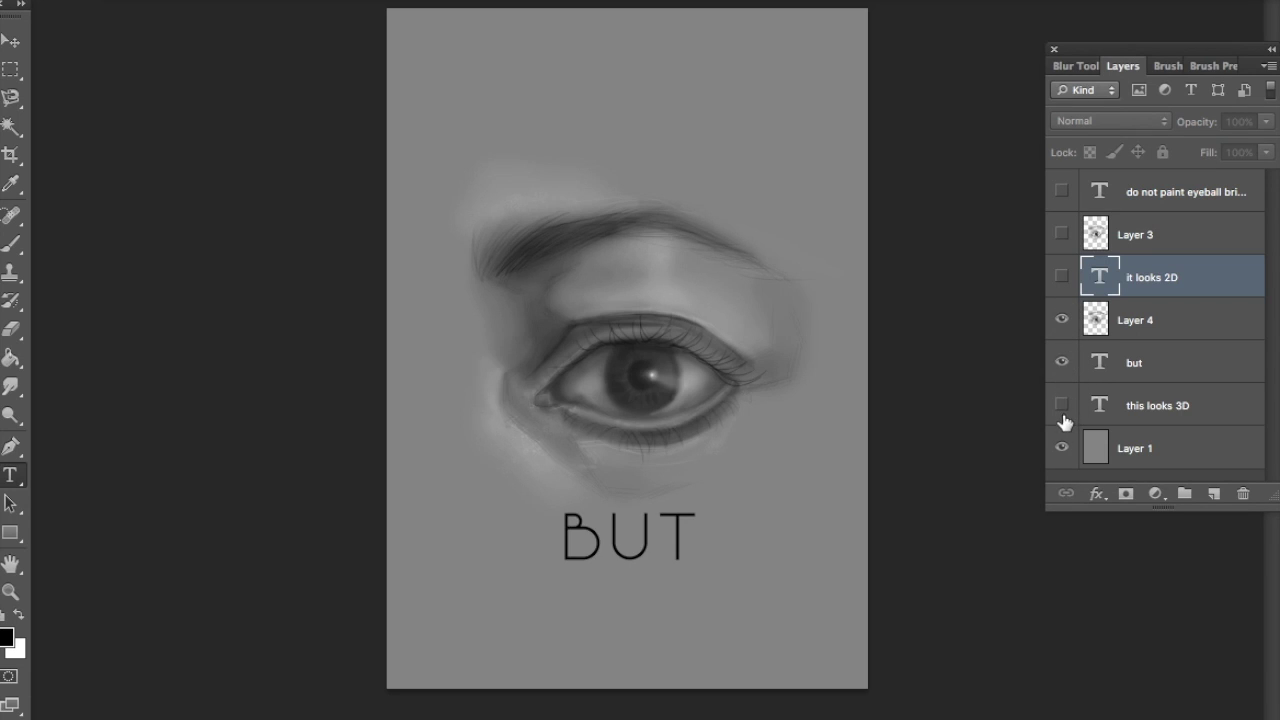
click(1062, 405)
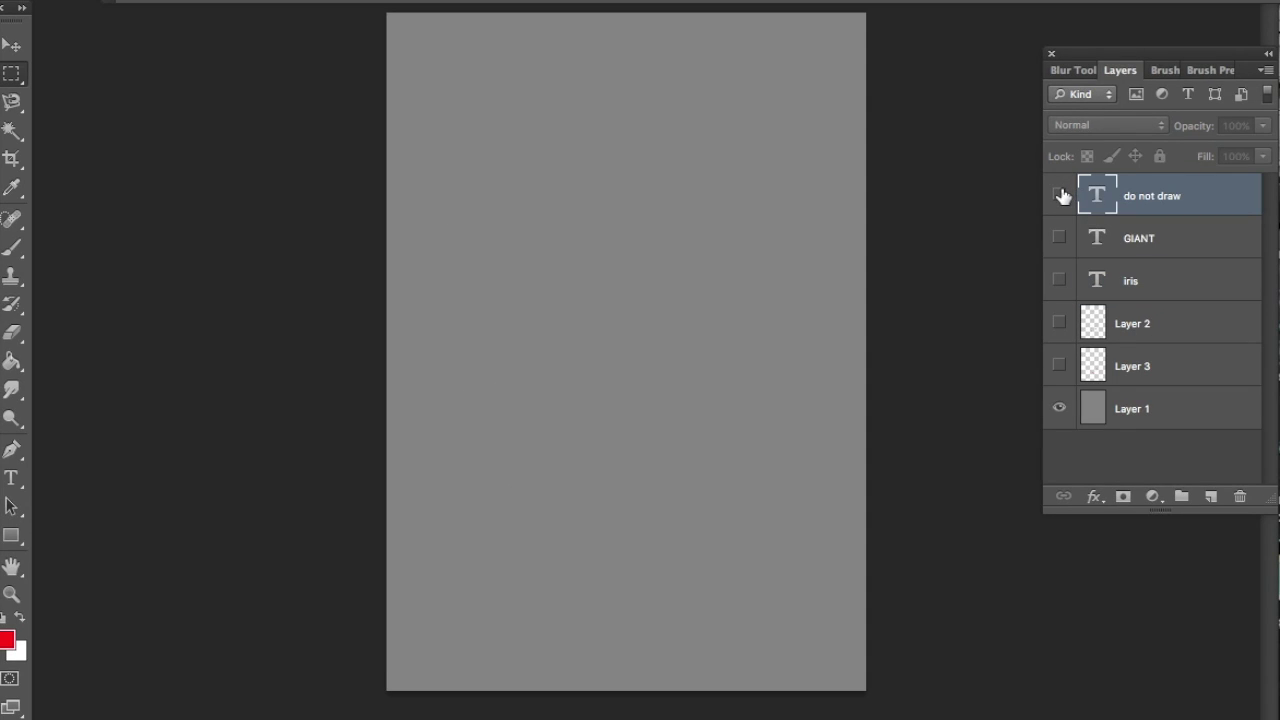
- Show the "do not draw", "GIANT" and "iris" texts together with the Layer 2 and Layer 3 sketches
click(1061, 194)
click(1060, 238)
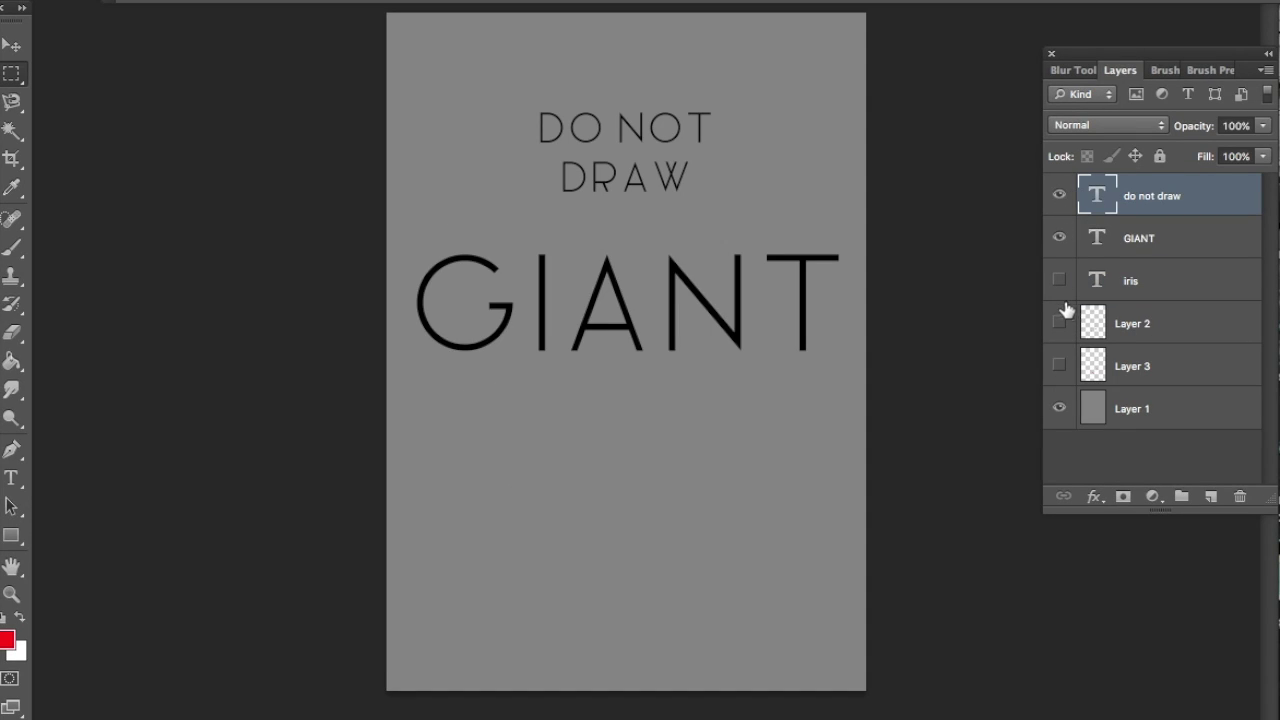
click(1060, 282)
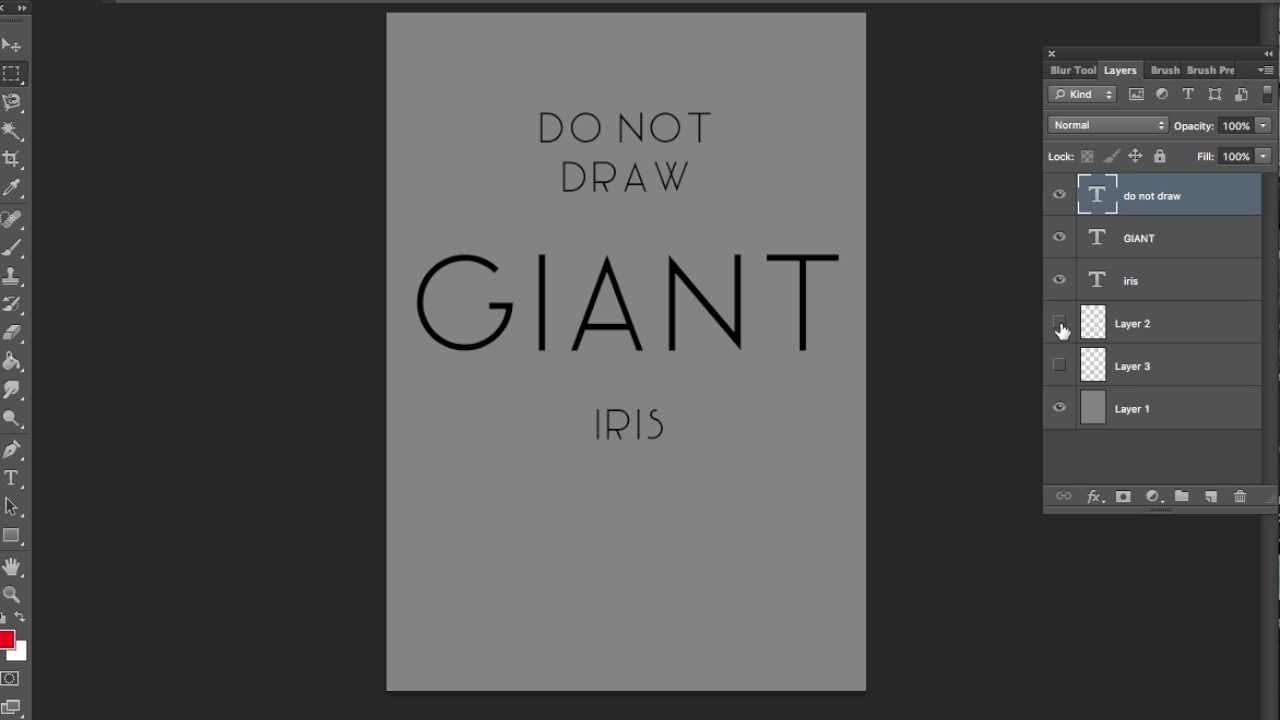
click(1060, 323)
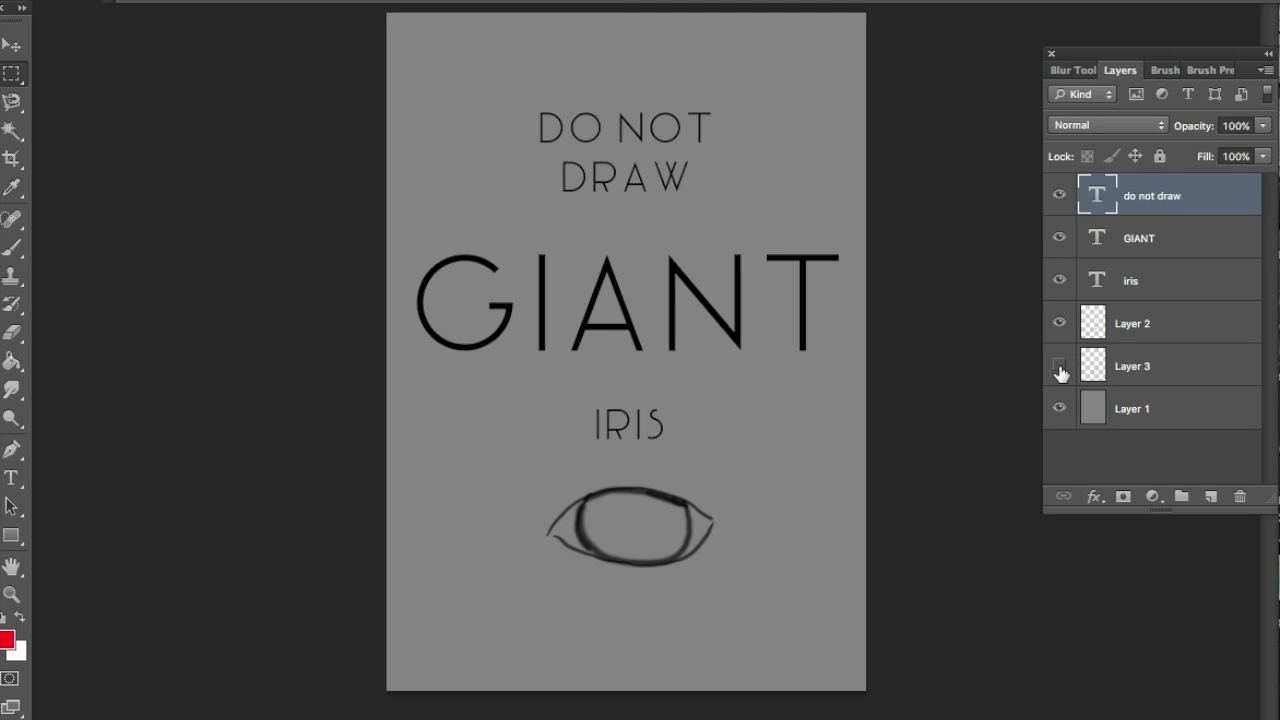
click(1060, 366)
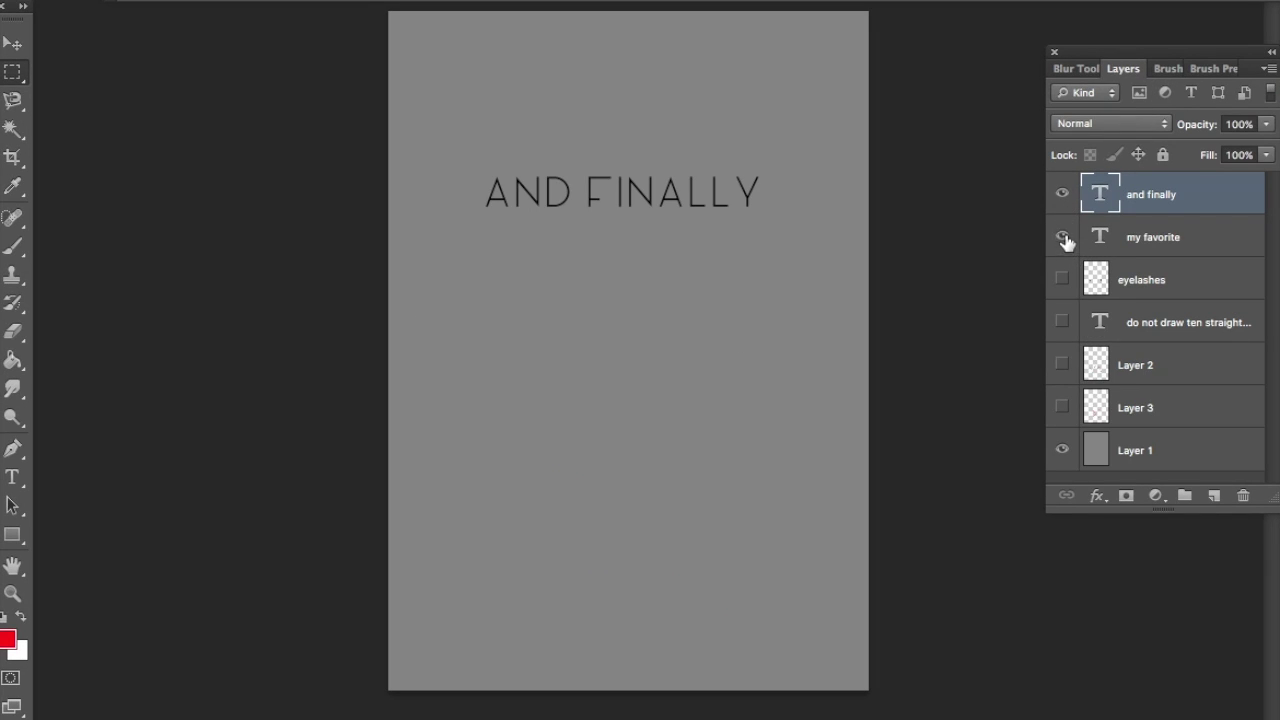
- View the "my favorite" and "eyelashes" title layers, and hide them together with "and finally"
click(1063, 237)
click(1062, 280)
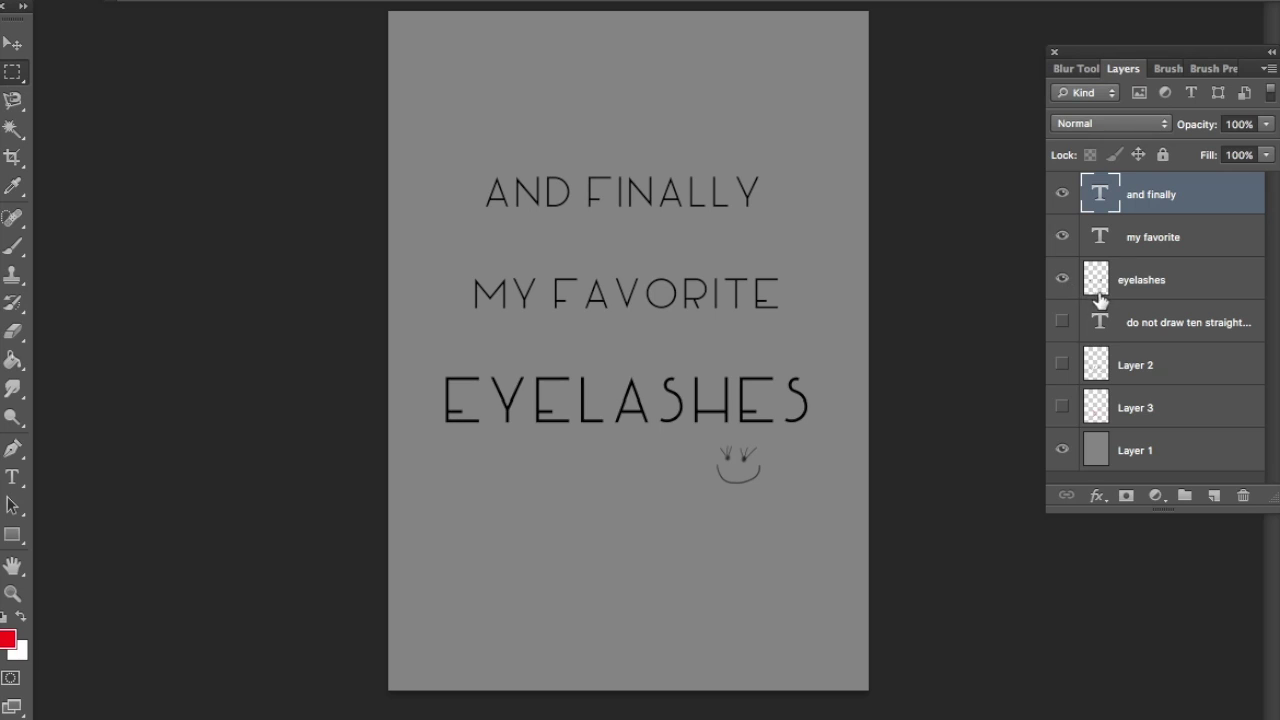
drag(1062, 280, 1060, 194)
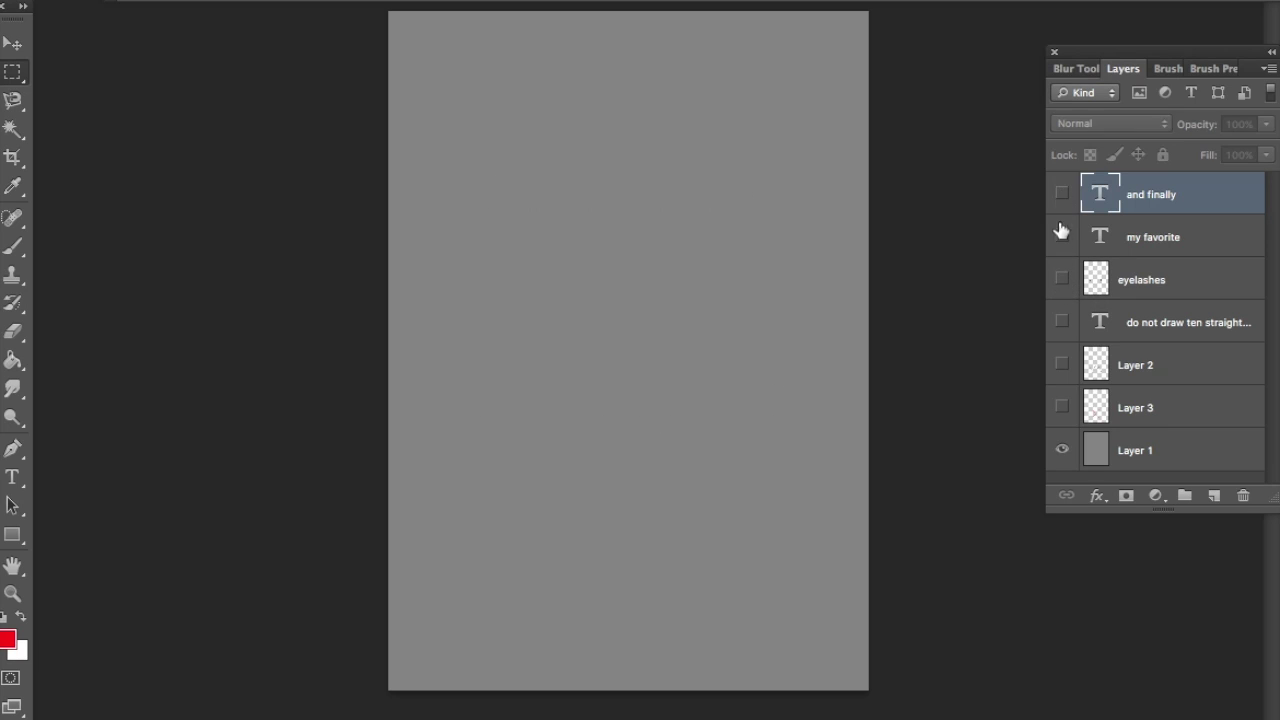
- Show the "do not draw ten straight eyelashes" text with the Layer 2 and Layer 3 sketches
click(1062, 322)
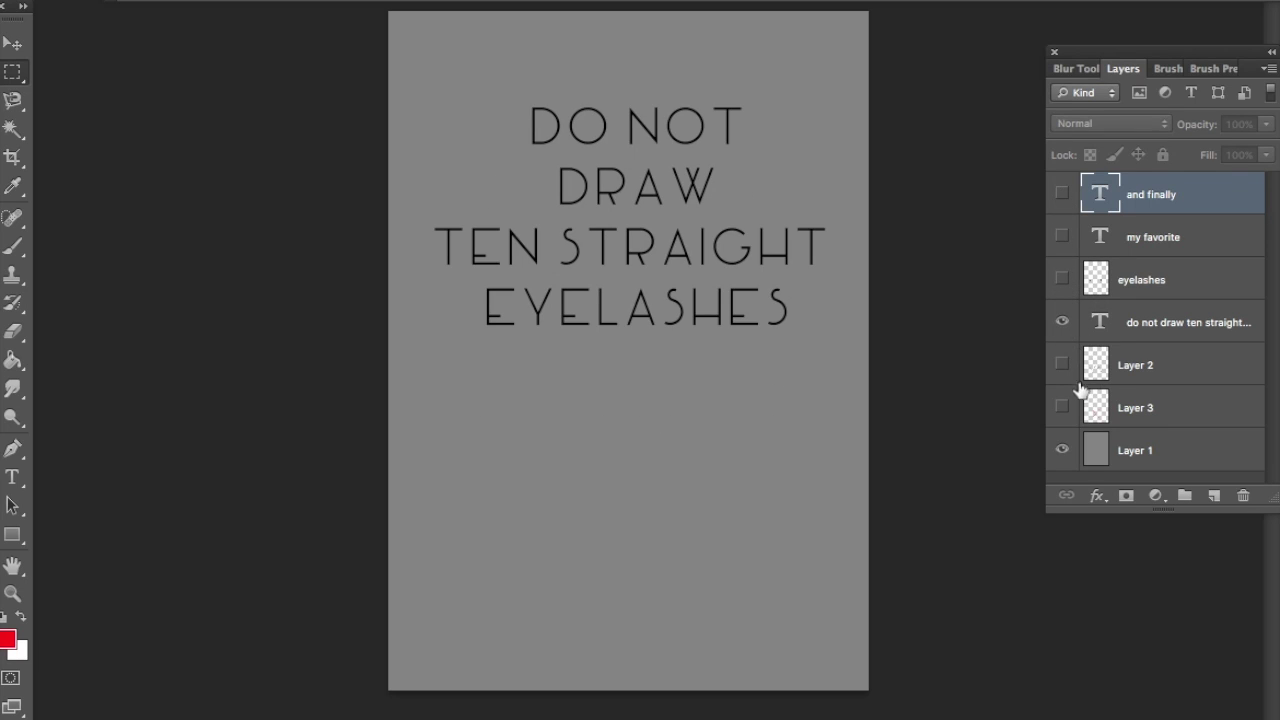
click(1062, 364)
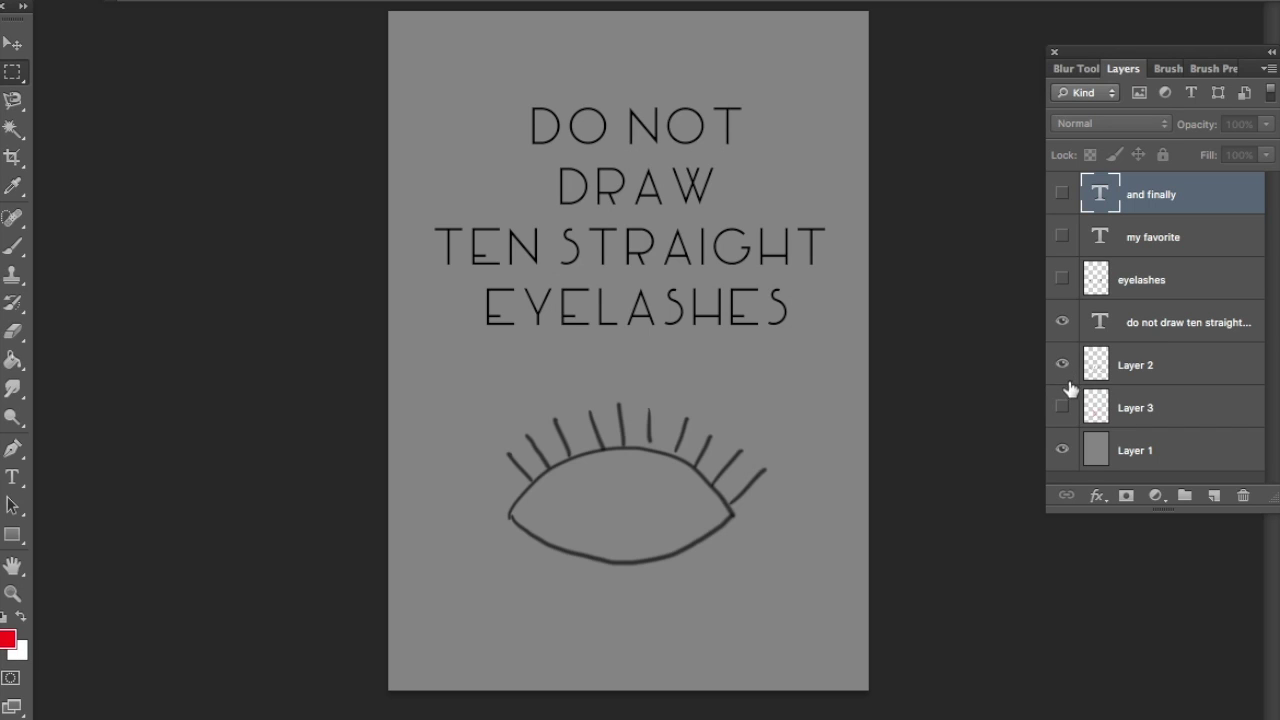
click(1062, 407)
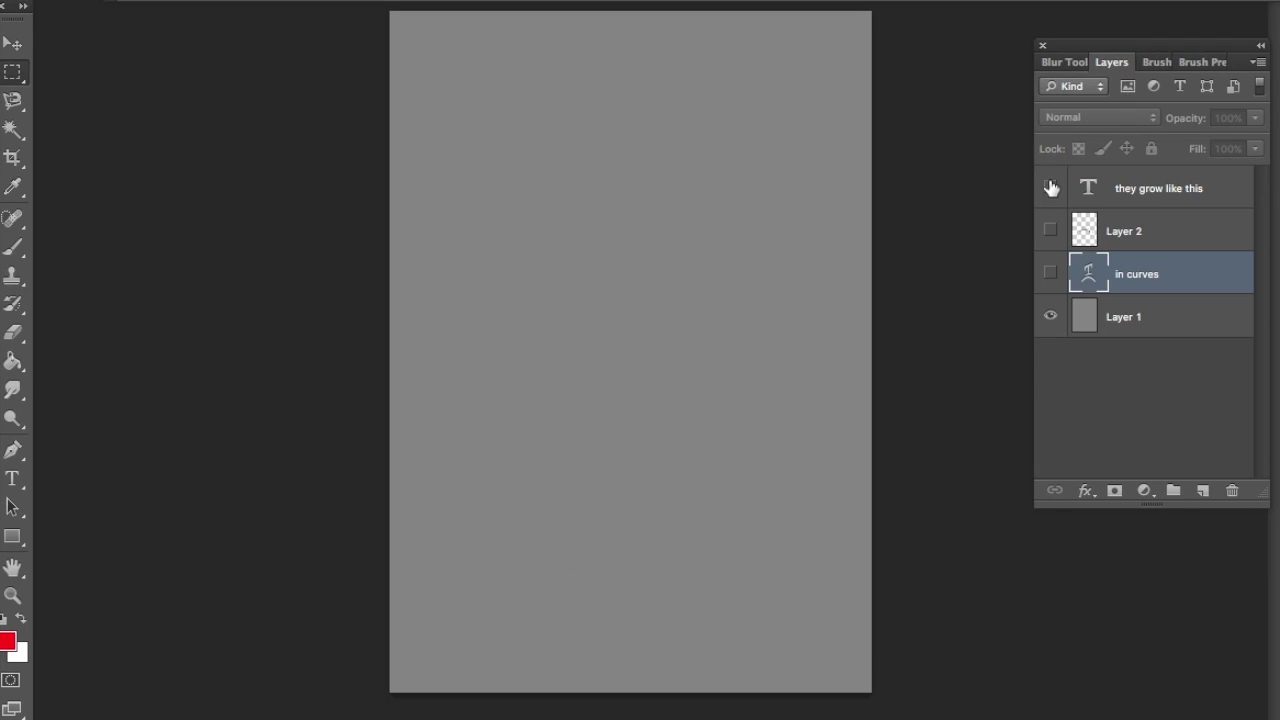
- Show the "they grow like this" text, the curved lash sketch on Layer 2 and the "in curves" text for close viewing
click(1050, 188)
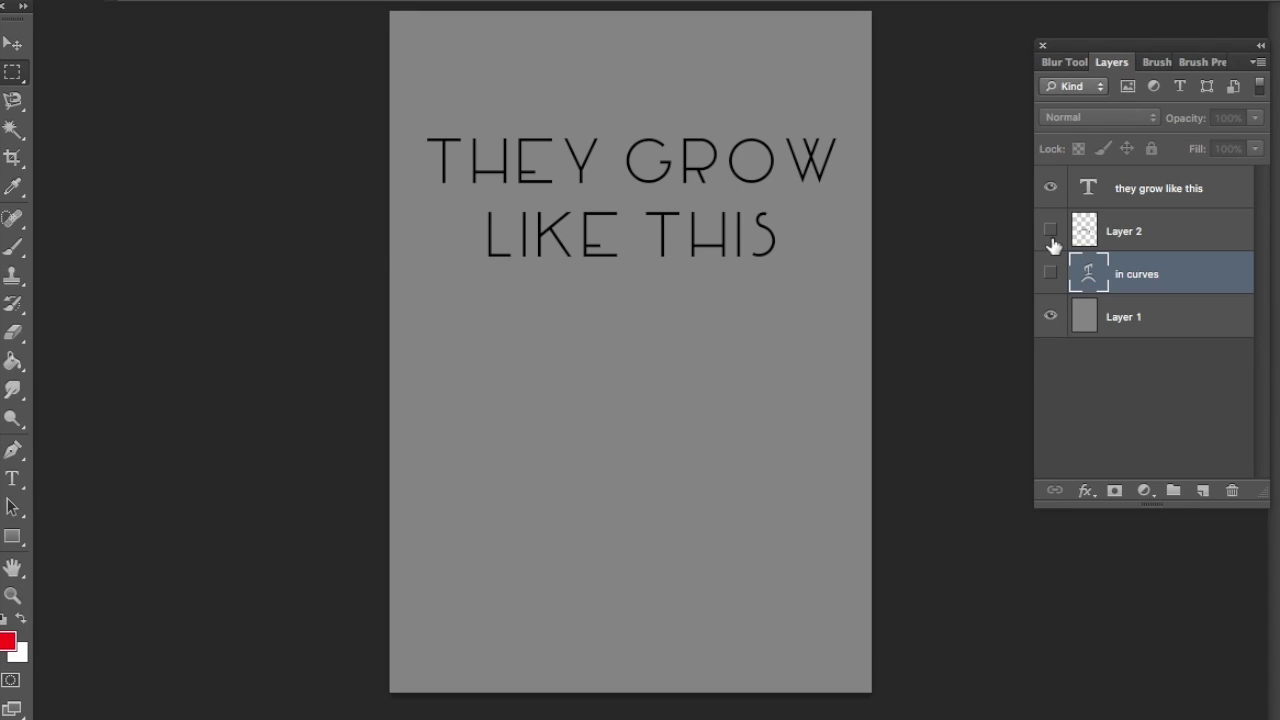
click(1050, 233)
click(1050, 272)
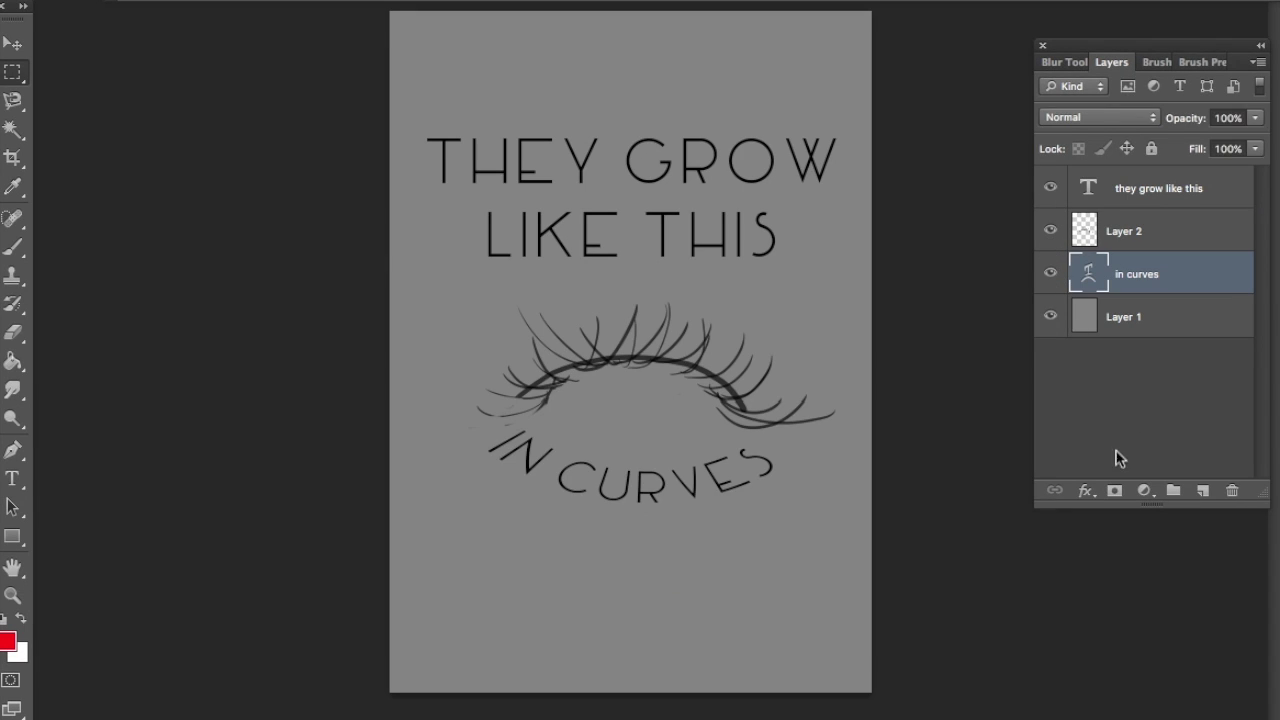
key(ctrl+plus)
key(ctrl+plus)
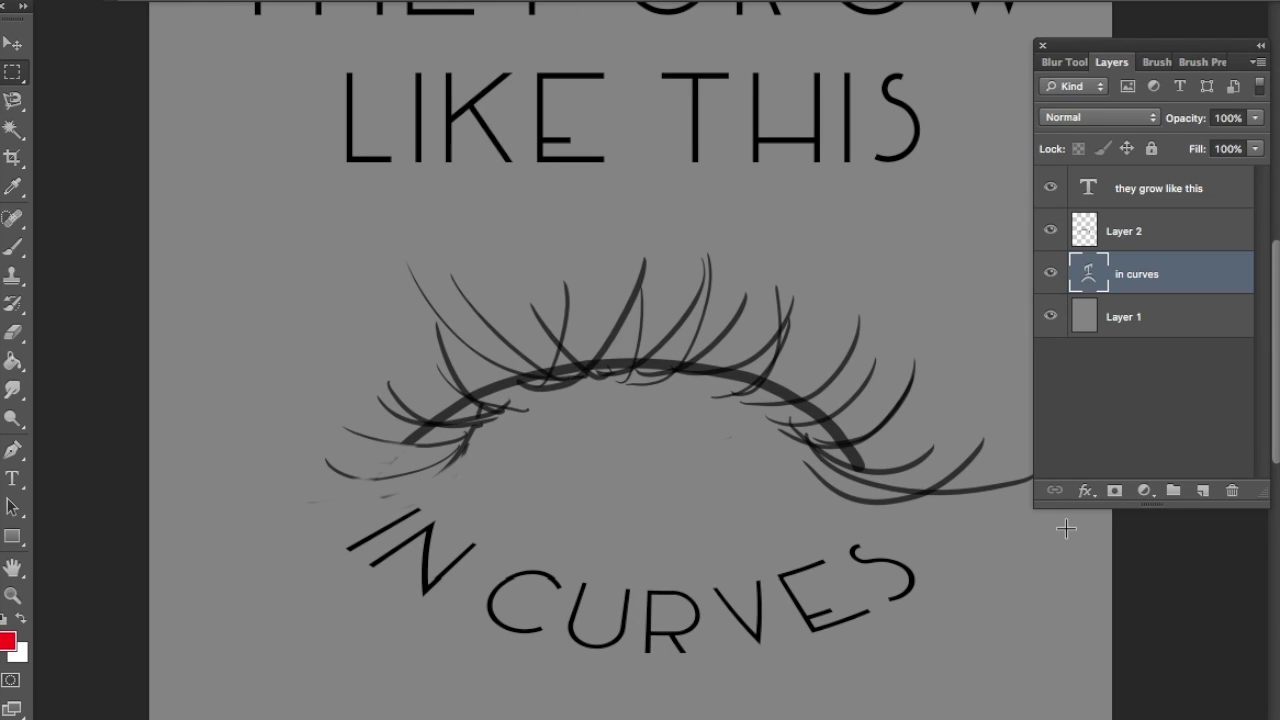
scroll(1066, 528, down, 2)
scroll(1066, 528, down, 2)
scroll(1066, 528, right, 1)
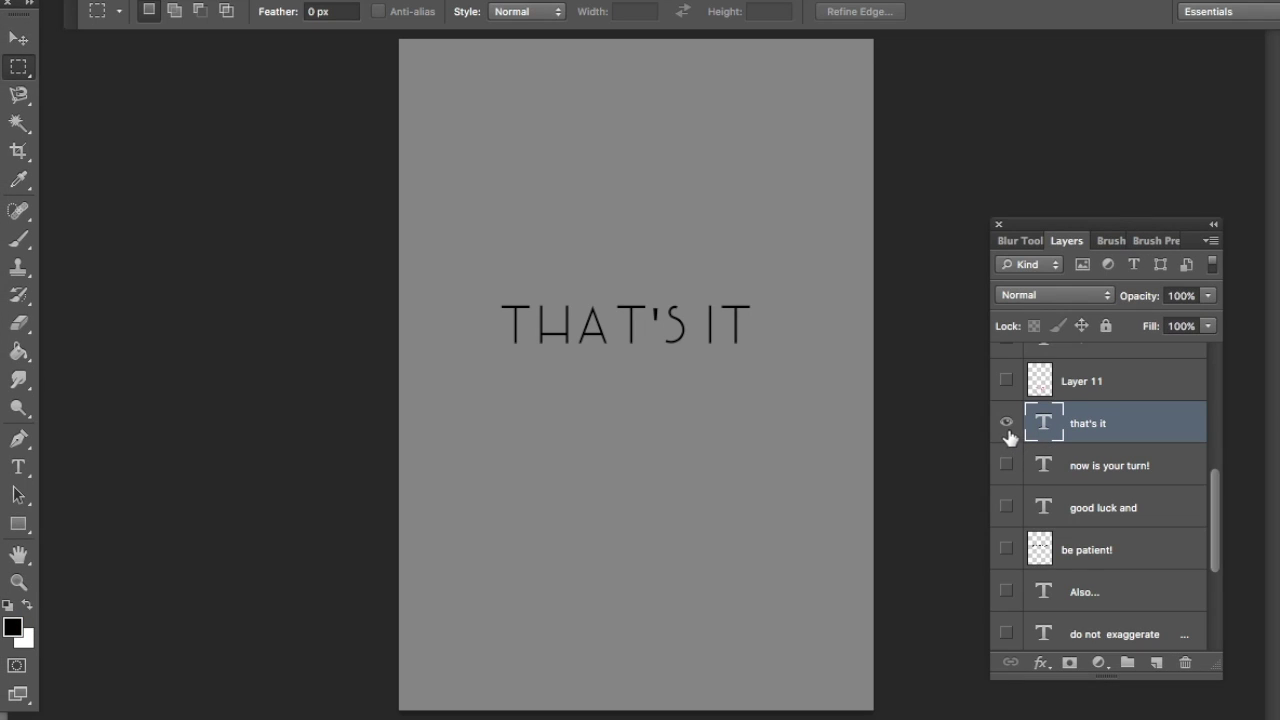
- Hide the "that's it" note and view the "now is your turn!" and "good luck and" notes, hiding each one again
click(1007, 432)
click(1007, 466)
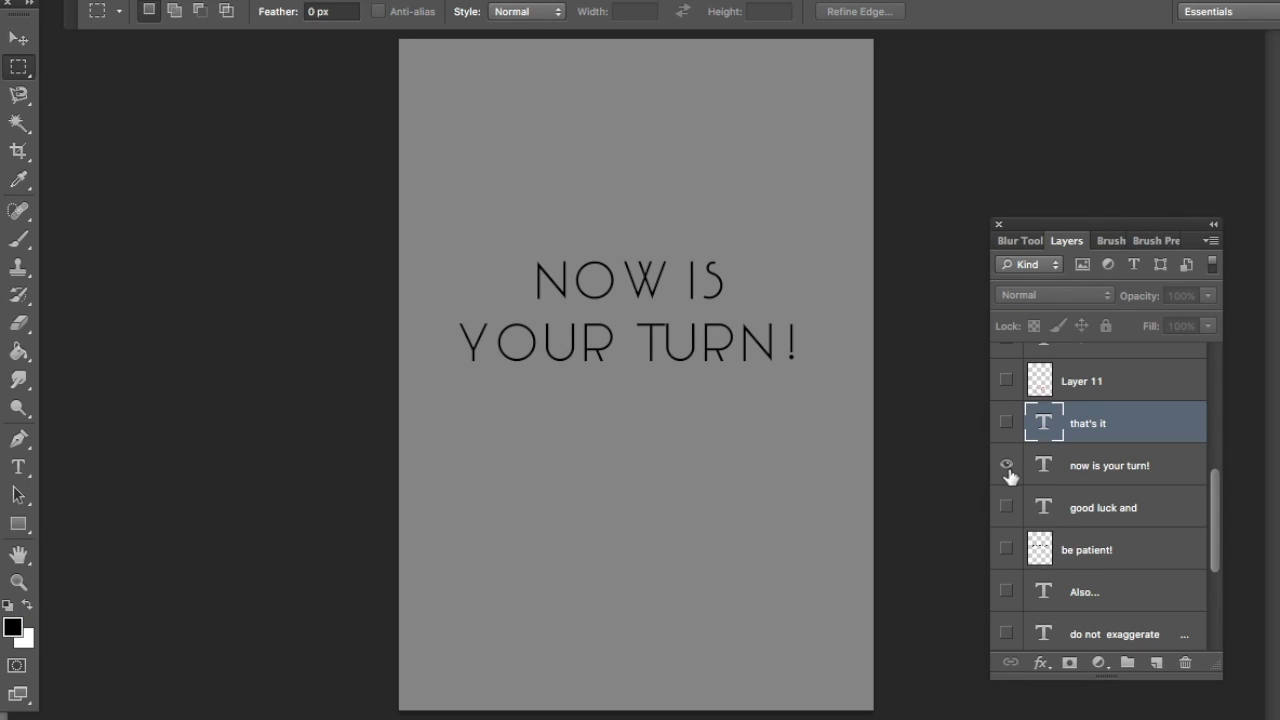
click(1007, 465)
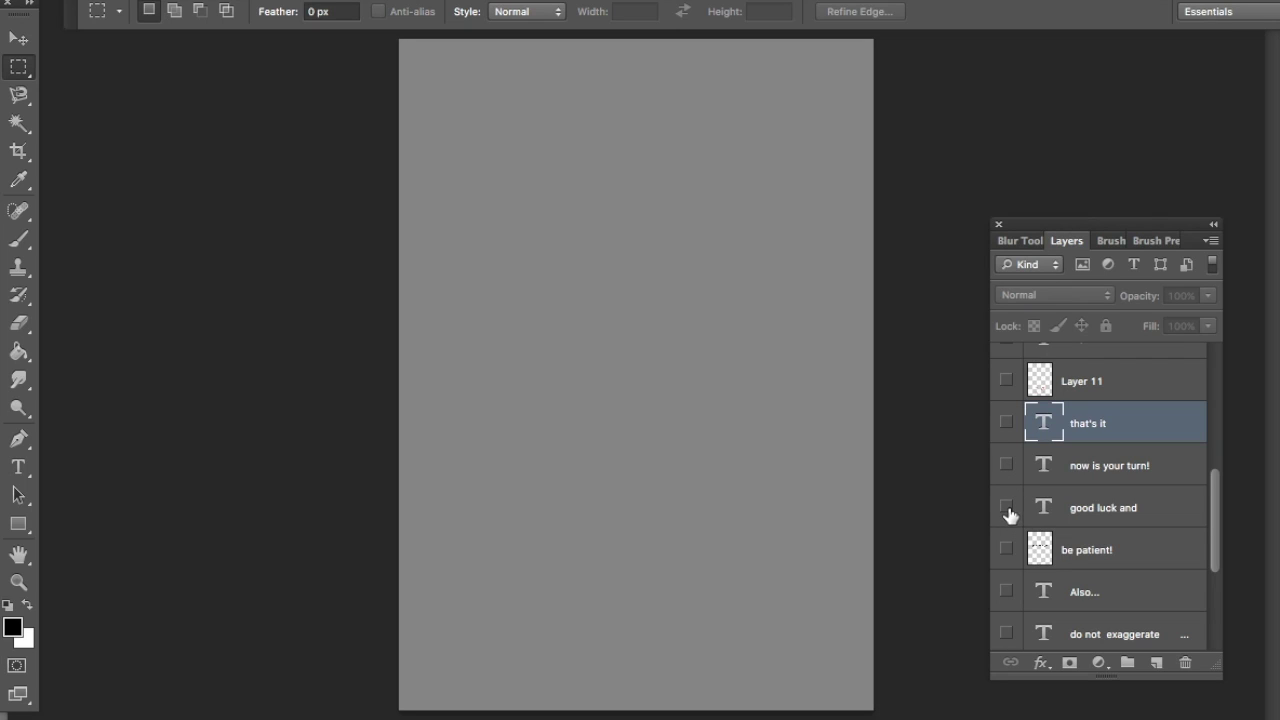
click(1007, 509)
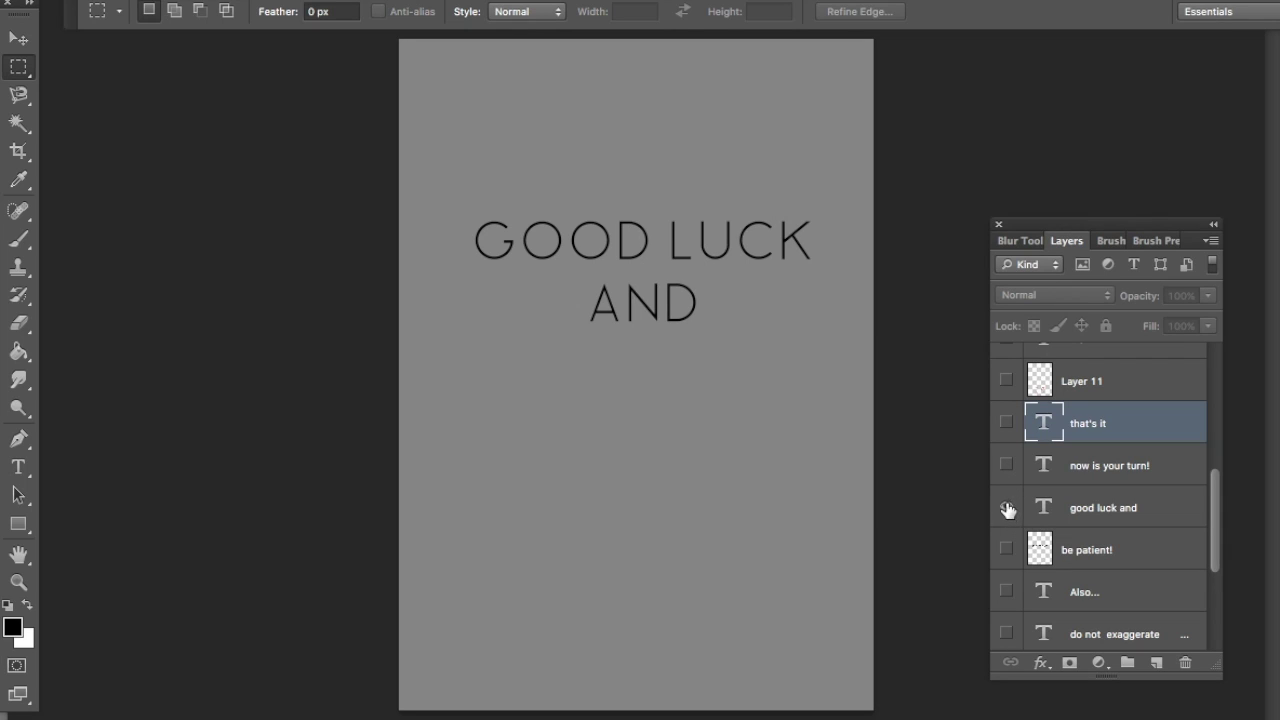
click(1007, 509)
- Show the "be patient!" layer and paint a small dark smiley face below its text at 51% brush opacity
click(1007, 549)
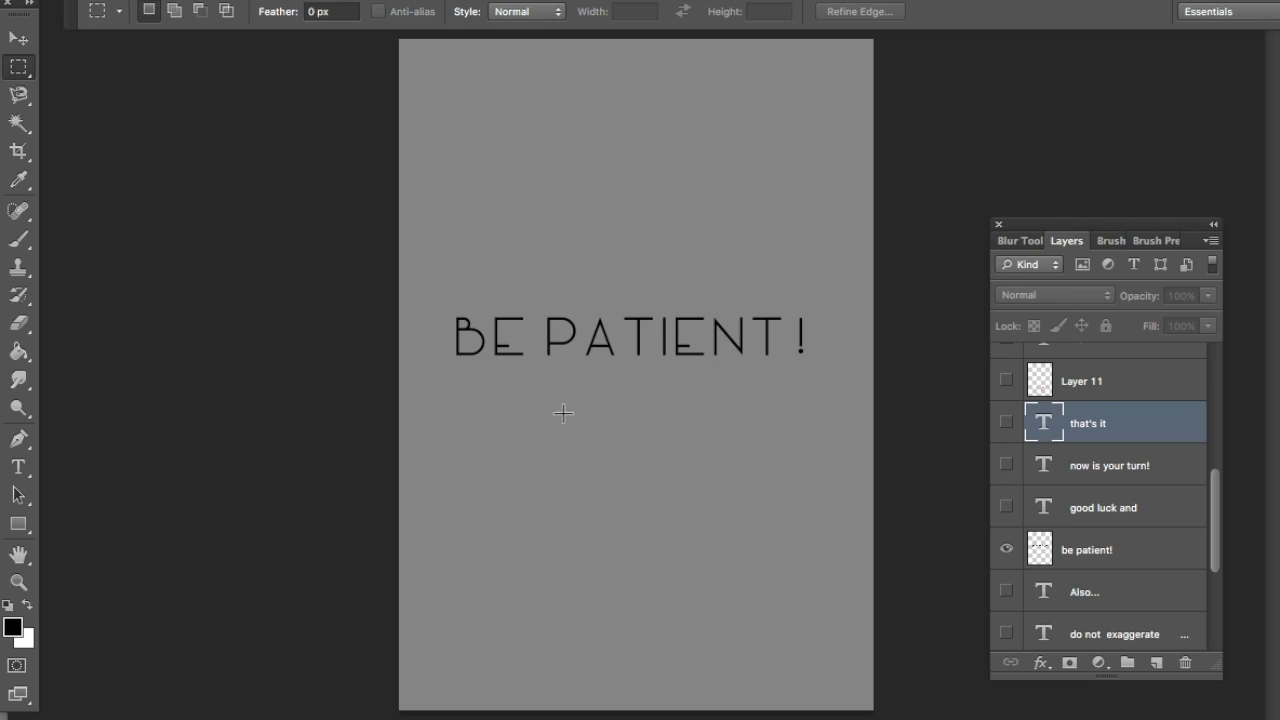
click(740, 381)
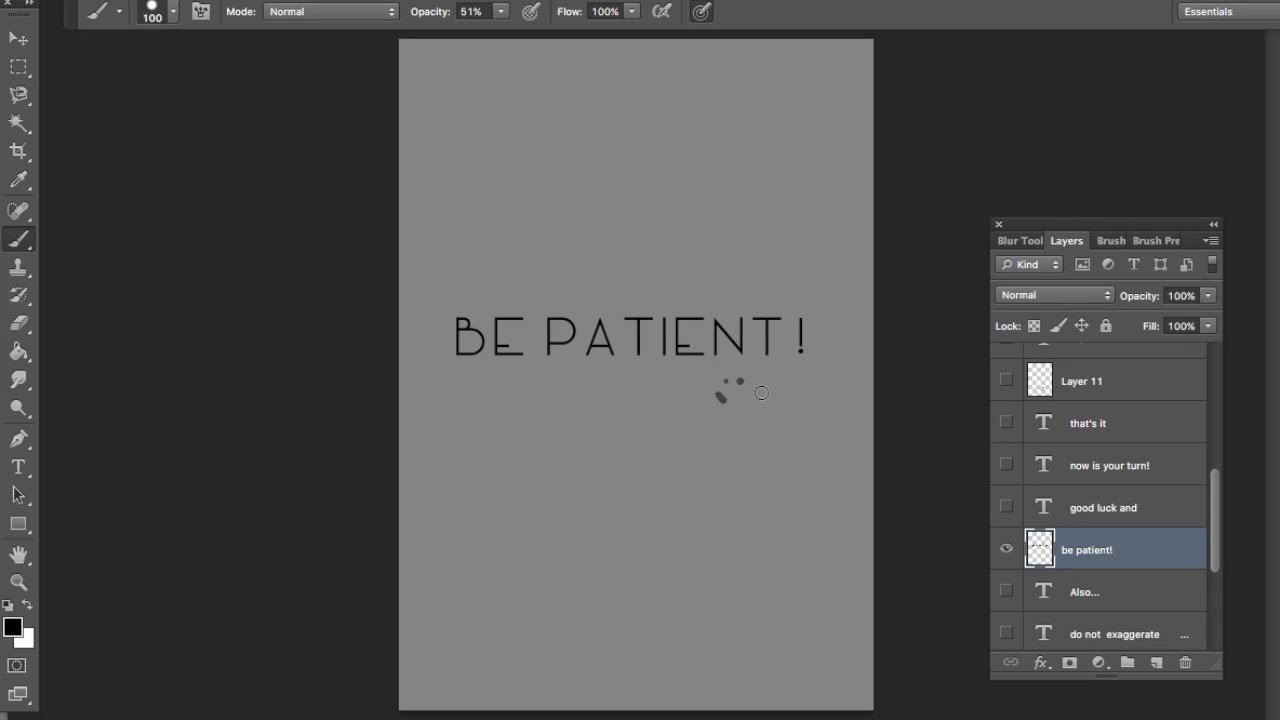
drag(761, 393, 767, 376)
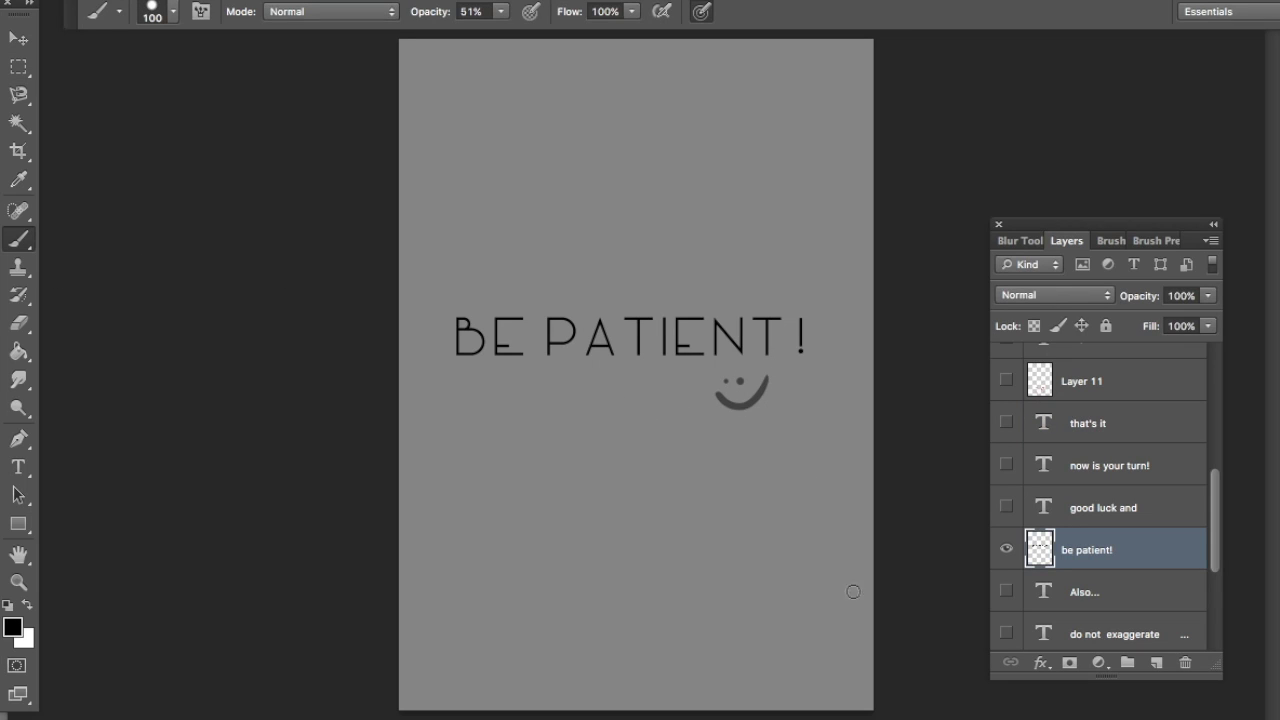